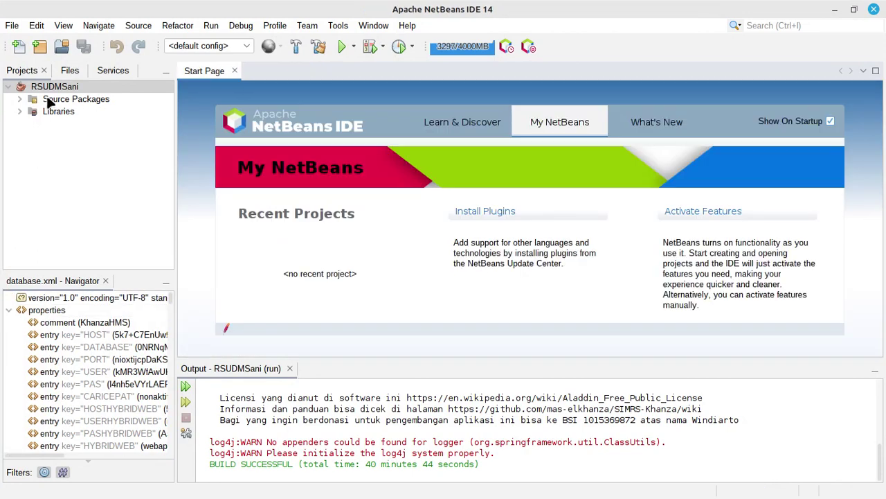
Close database.xml, collapse the project tree and run the RSUDMSani project
{"action": "left_click", "coordinate": [9, 87]}
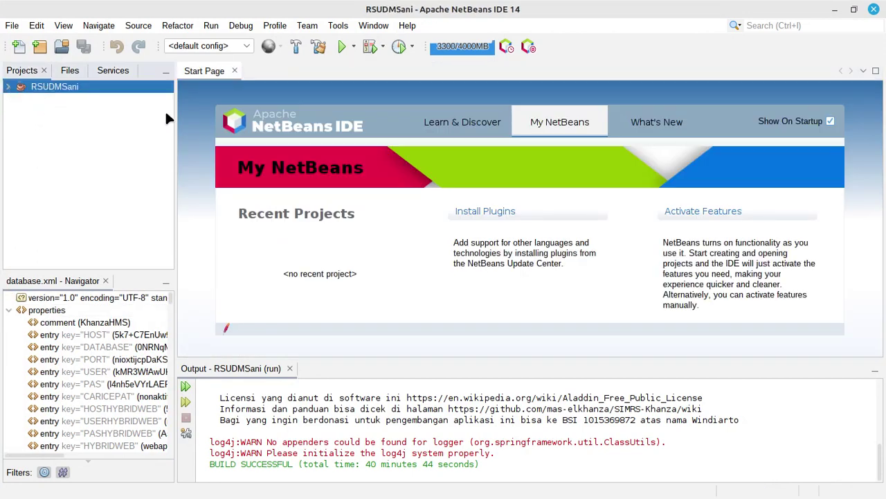
{"action": "left_click", "coordinate": [339, 48]}
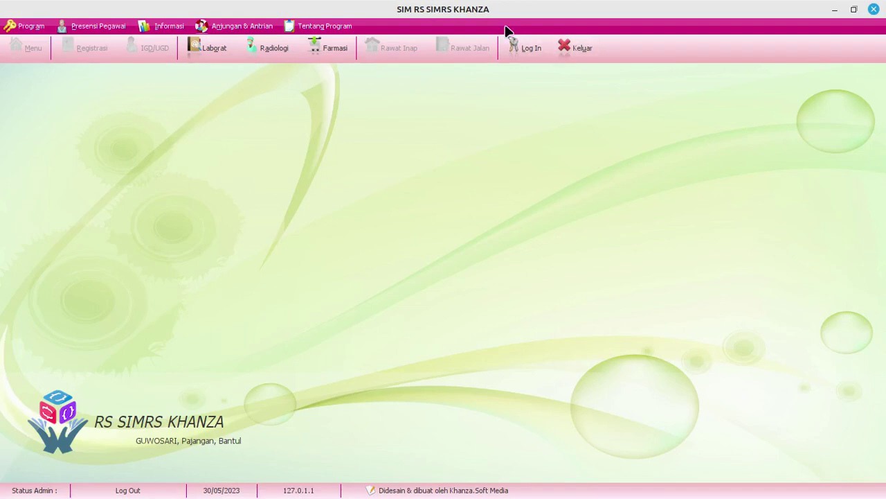
Enter the administrator ID and password at the login prompt, submitting twice
{"action": "type", "text": "spv"}
{"action": "key", "text": "Tab"}
{"action": "type", "text": "server"}
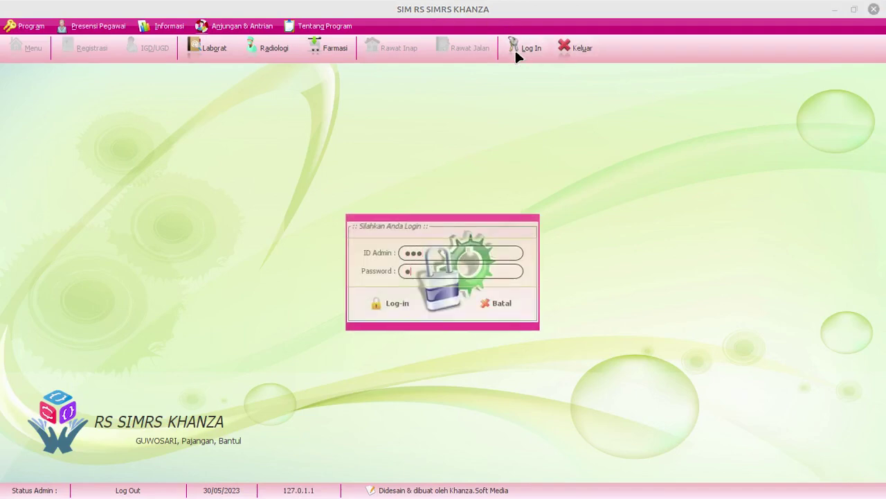
{"action": "key", "text": "Return"}
{"action": "type", "text": "spv"}
{"action": "key", "text": "Tab"}
{"action": "type", "text": "server"}
{"action": "key", "text": "Return"}
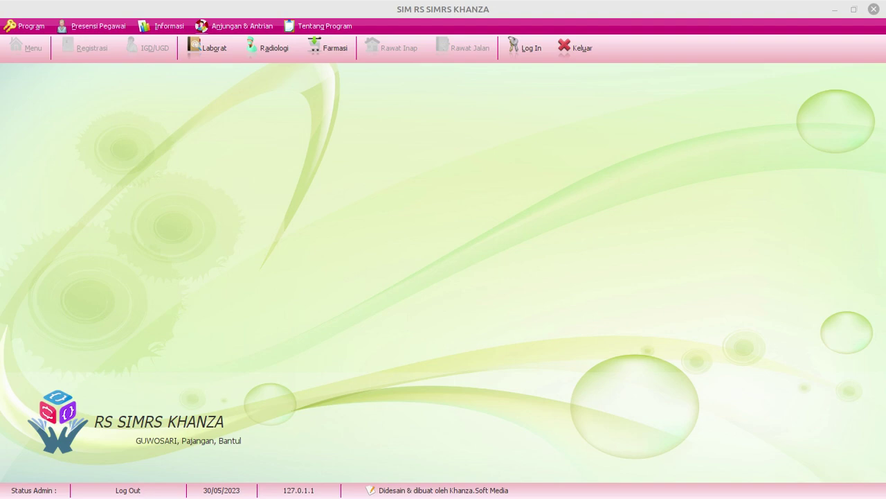
Reopen the Log In prompt and submit the administrator credentials
{"action": "left_click", "coordinate": [530, 54]}
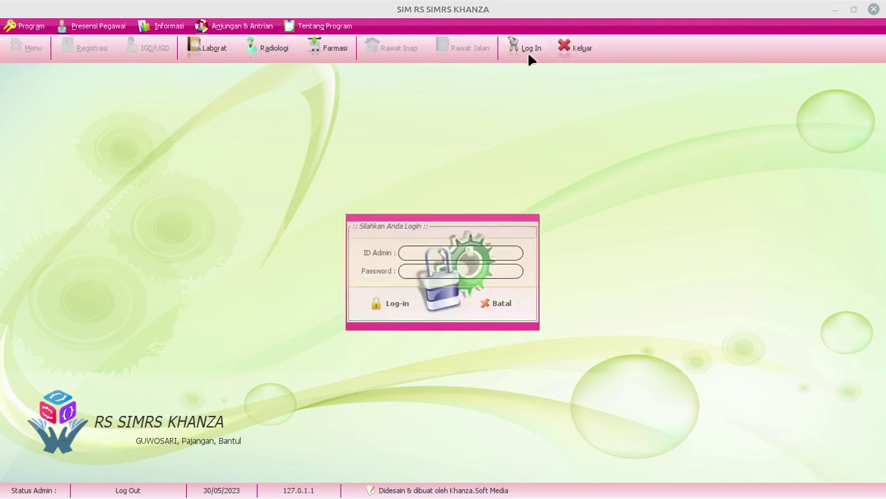
{"action": "type", "text": "spvserver"}
{"action": "left_click", "coordinate": [372, 302]}
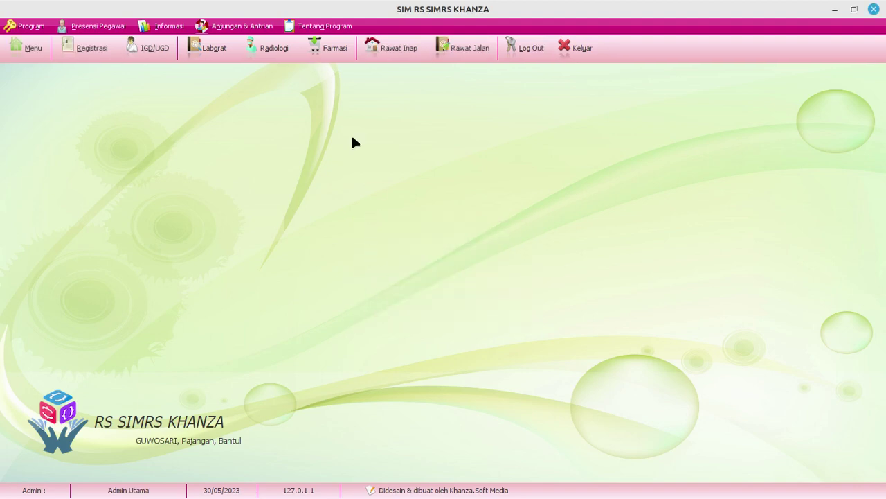
Open Registrasi and load registrations with the period starting 01-05-2023
{"action": "left_click", "coordinate": [101, 43]}
{"action": "left_click", "coordinate": [104, 427]}
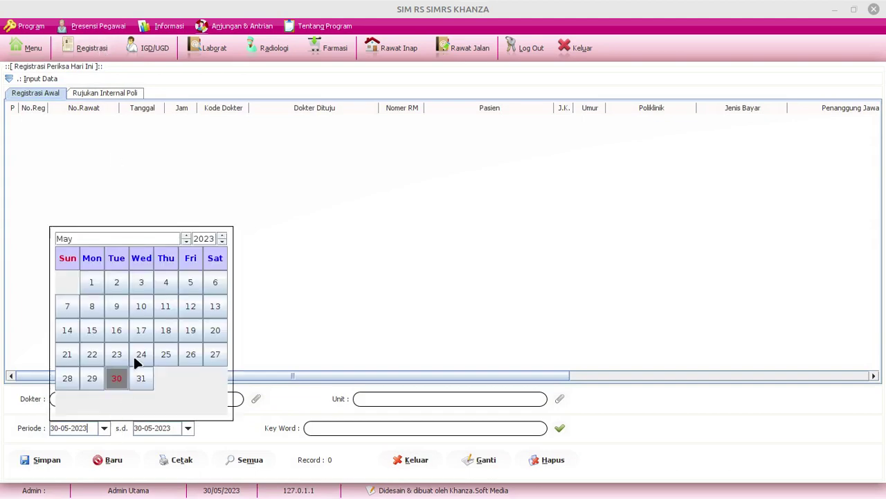
{"action": "left_click", "coordinate": [92, 281]}
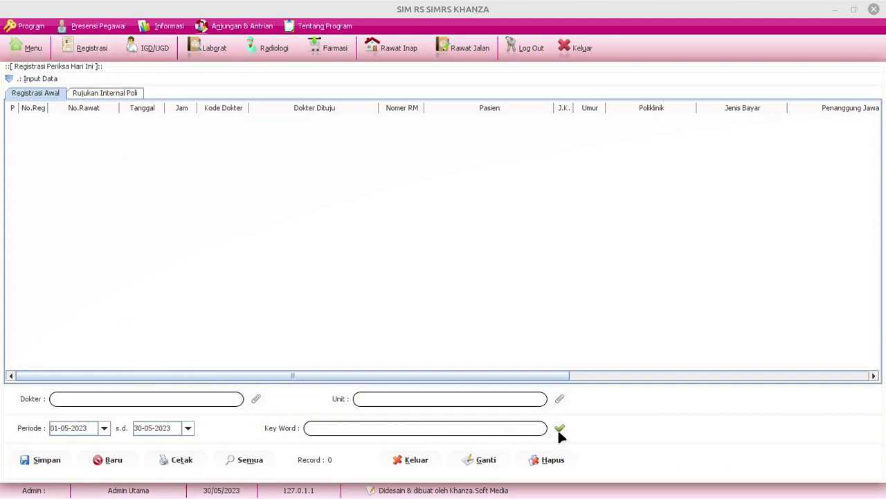
{"action": "left_click", "coordinate": [558, 428]}
Preview the first registration's Bukti Register receipt, close it, and return to NetBeans
{"action": "right_click", "coordinate": [271, 120]}
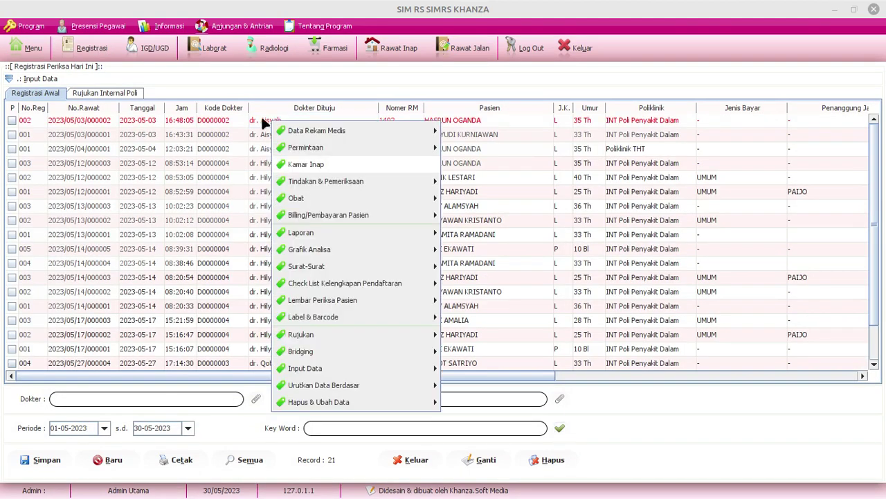
{"action": "left_click", "coordinate": [263, 123]}
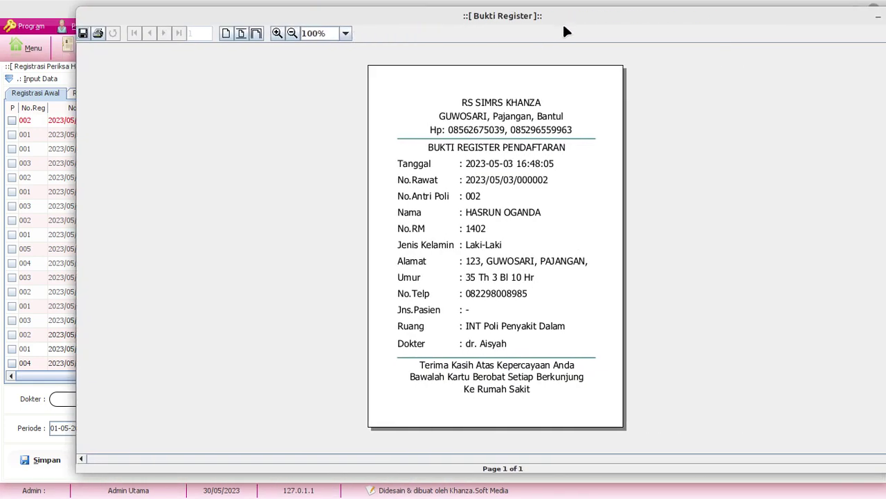
{"action": "left_click_drag", "start_coordinate": [567, 28], "coordinate": [492, 23]}
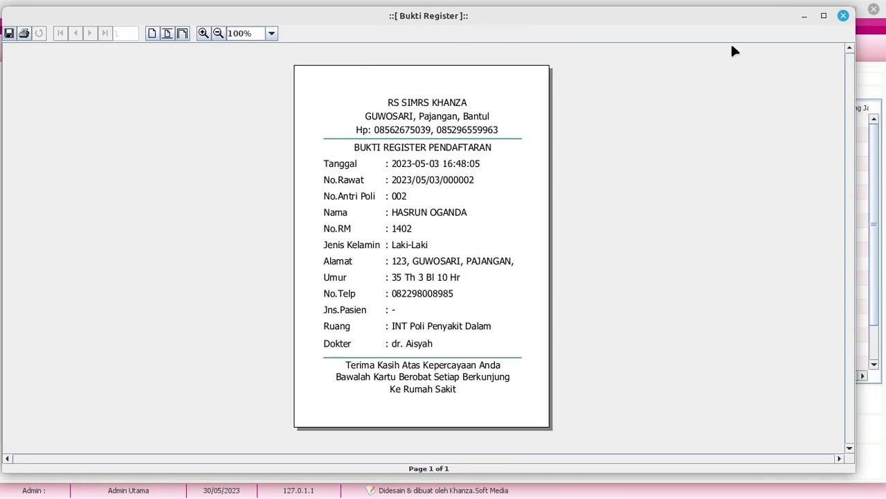
{"action": "left_click", "coordinate": [821, 15]}
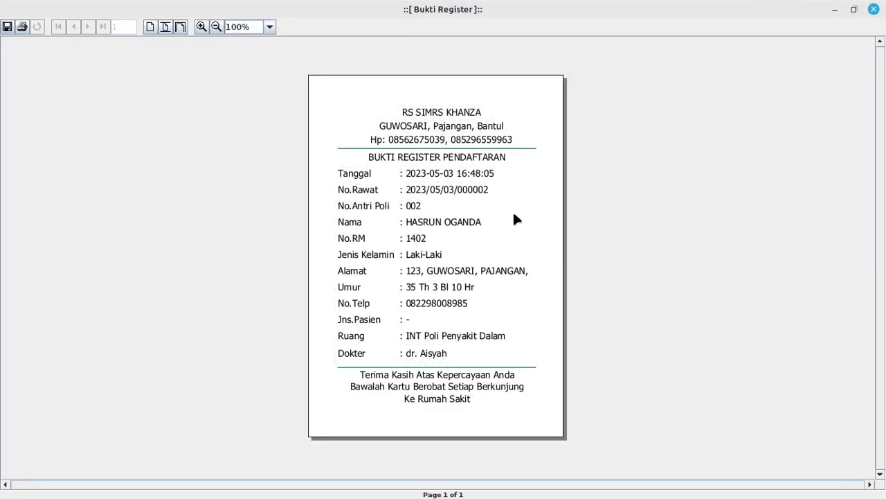
{"action": "left_click", "coordinate": [834, 10]}
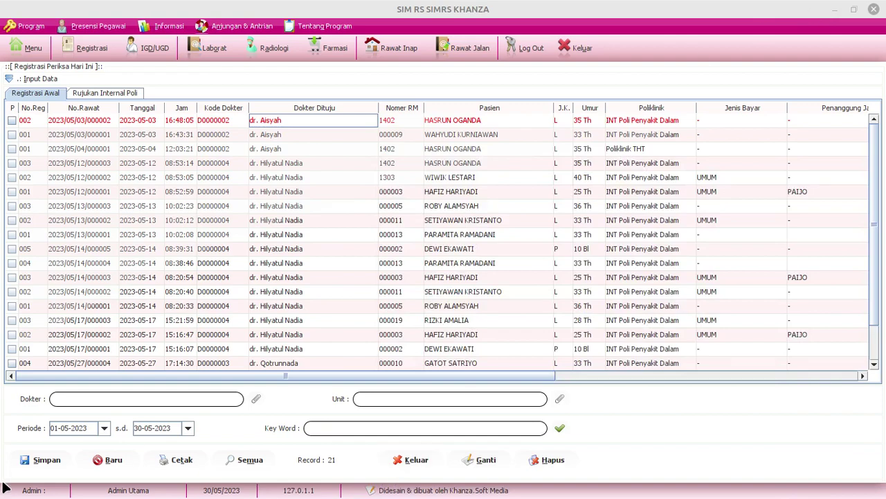
{"action": "key", "text": "alt+Tab"}
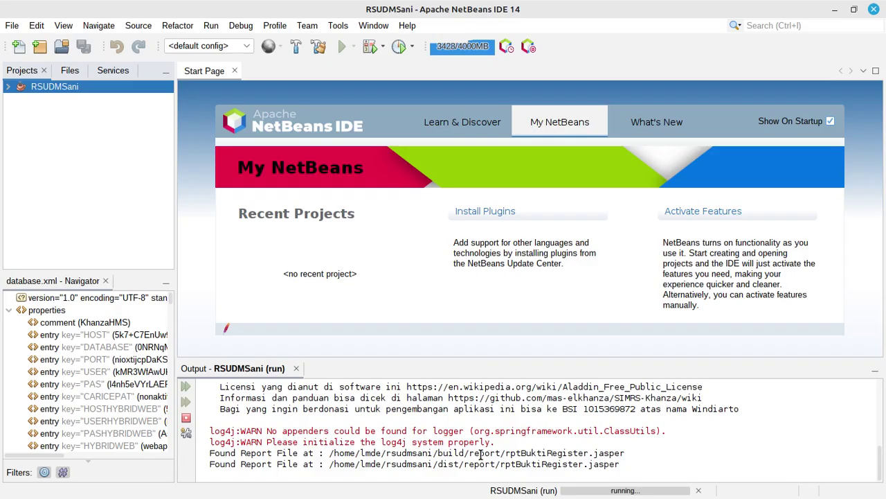
Copy the report name rptBuktiRegister from the Output log path
{"action": "left_click_drag", "start_coordinate": [506, 452], "coordinate": [586, 453]}
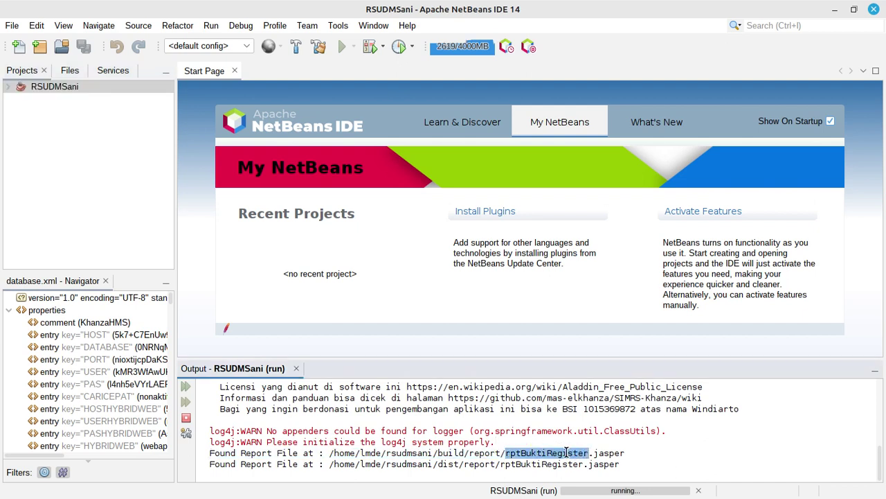
{"action": "right_click", "coordinate": [566, 452]}
{"action": "left_click", "coordinate": [595, 272]}
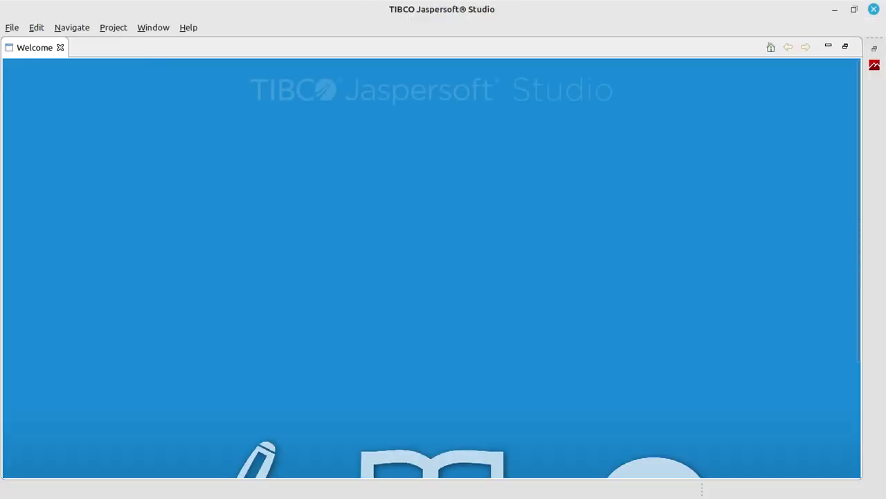
Open rptBuktiRegister.jrxml from rsudmsani/report, finding it by the pasted name
{"action": "left_click", "coordinate": [12, 29]}
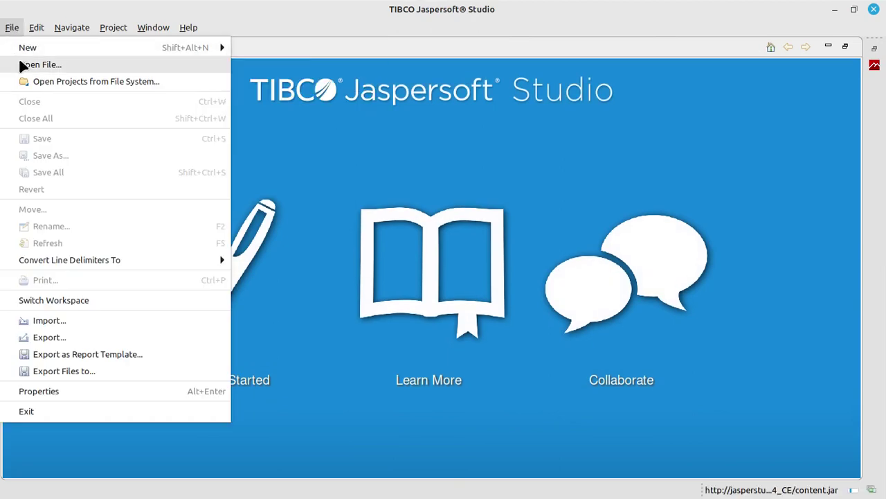
{"action": "left_click", "coordinate": [19, 63]}
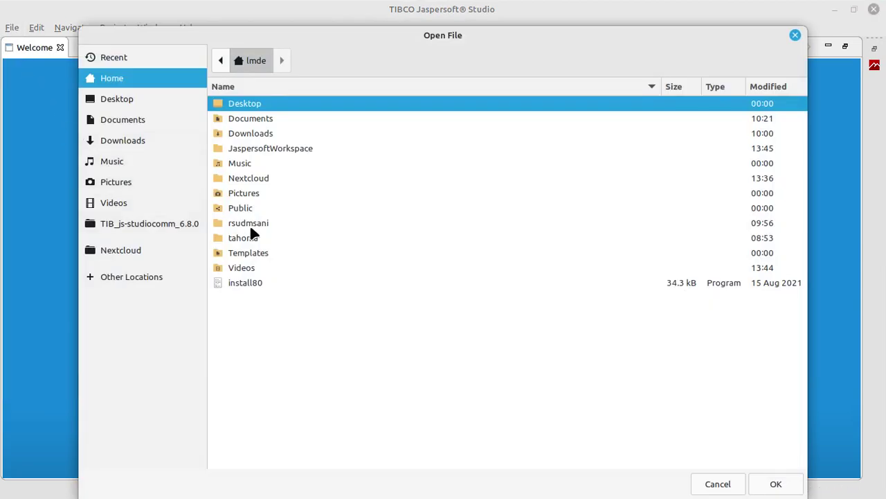
{"action": "double_click", "coordinate": [248, 223]}
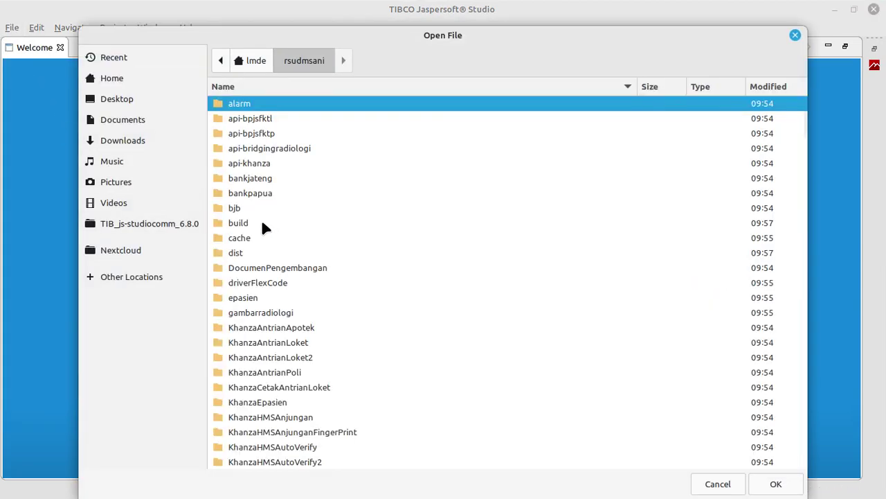
{"action": "scroll", "coordinate": [263, 225], "scroll_direction": "down", "scroll_amount": 3}
{"action": "scroll", "coordinate": [261, 228], "scroll_direction": "down", "scroll_amount": 6}
{"action": "double_click", "coordinate": [258, 267]}
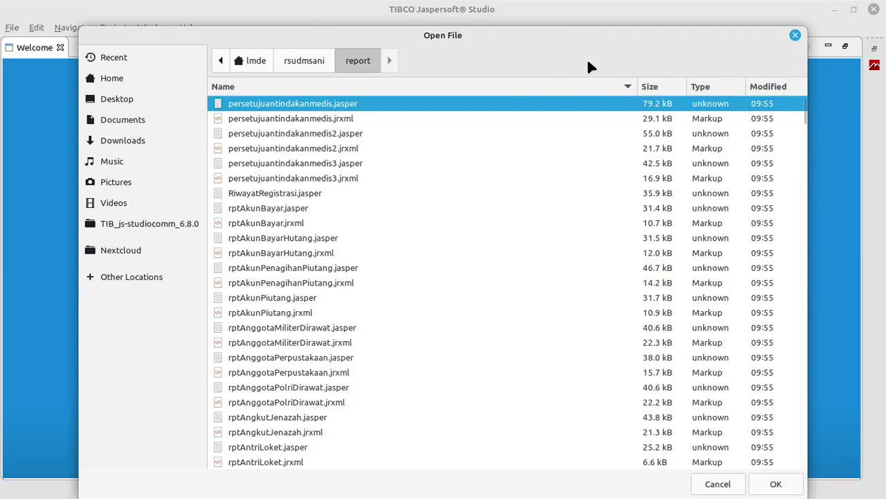
{"action": "key", "text": "ctrl+f"}
{"action": "key", "text": "ctrl+v"}
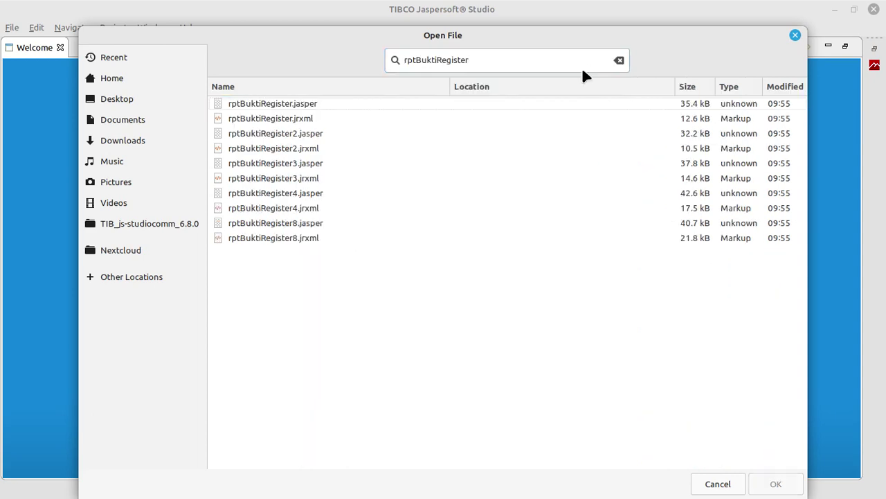
{"action": "double_click", "coordinate": [310, 121]}
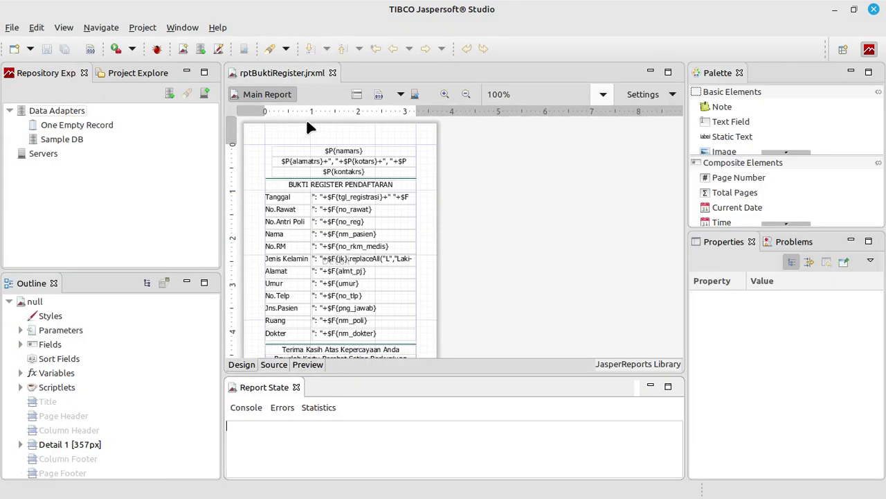
Open the Page Format dialog from the report root's properties, showing Custom 297×421
{"action": "scroll", "coordinate": [554, 222], "scroll_direction": "down", "scroll_amount": 3}
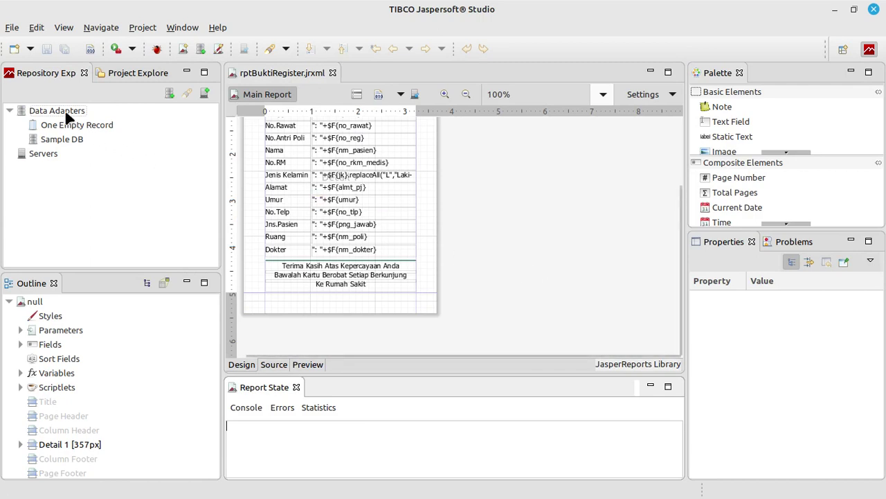
{"action": "left_click", "coordinate": [34, 302]}
{"action": "scroll", "coordinate": [744, 390], "scroll_direction": "down", "scroll_amount": 6}
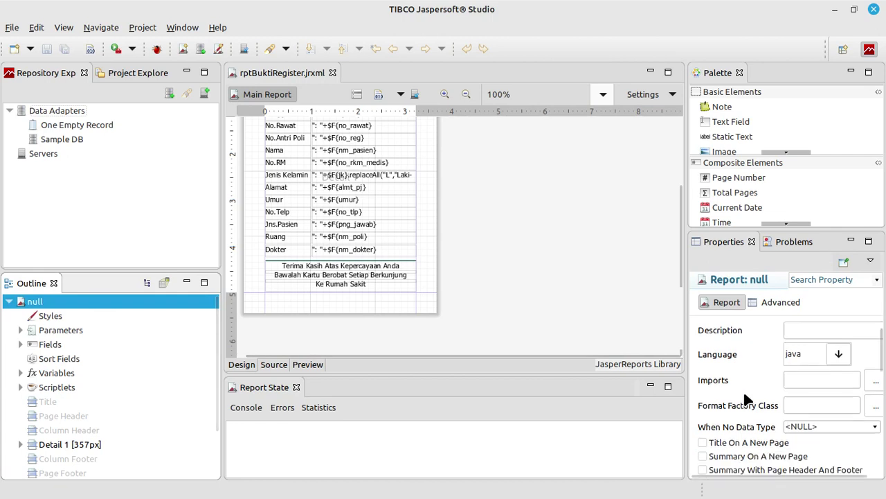
{"action": "scroll", "coordinate": [743, 390], "scroll_direction": "down", "scroll_amount": 4}
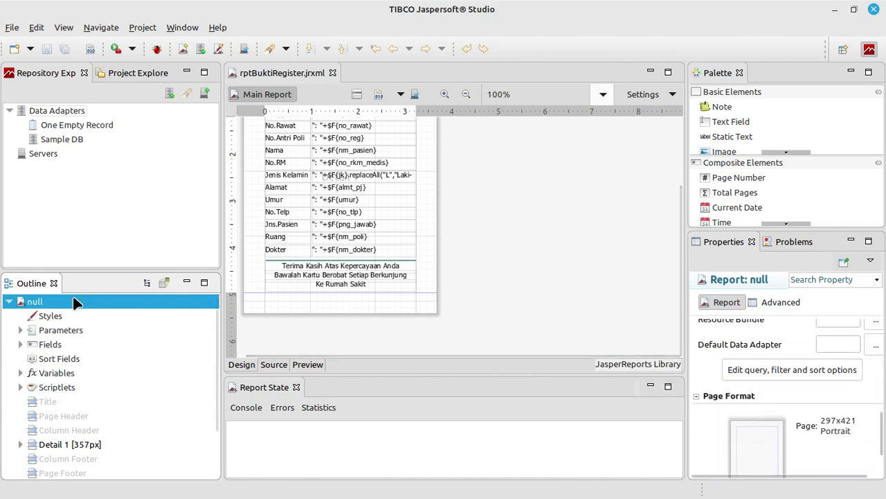
{"action": "left_click", "coordinate": [757, 400]}
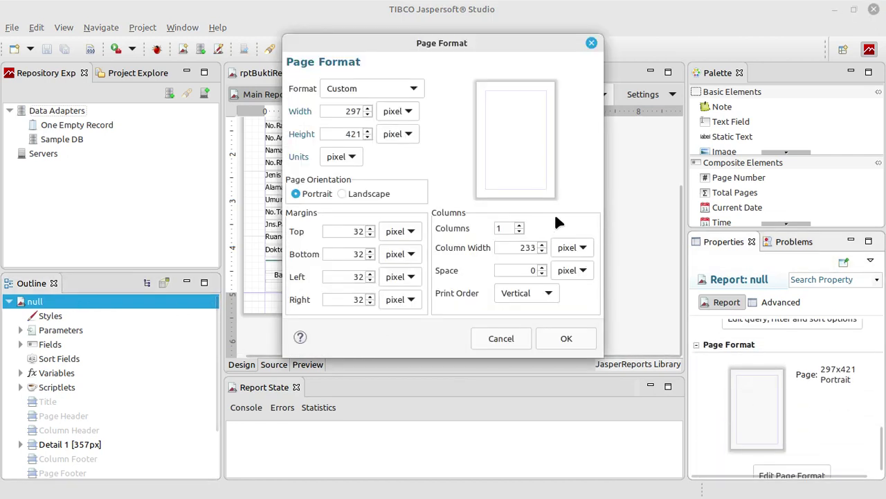
Switch Page Format units to cm and raise the page height to 16.8519 cm
{"action": "left_click", "coordinate": [349, 157]}
{"action": "left_click", "coordinate": [340, 207]}
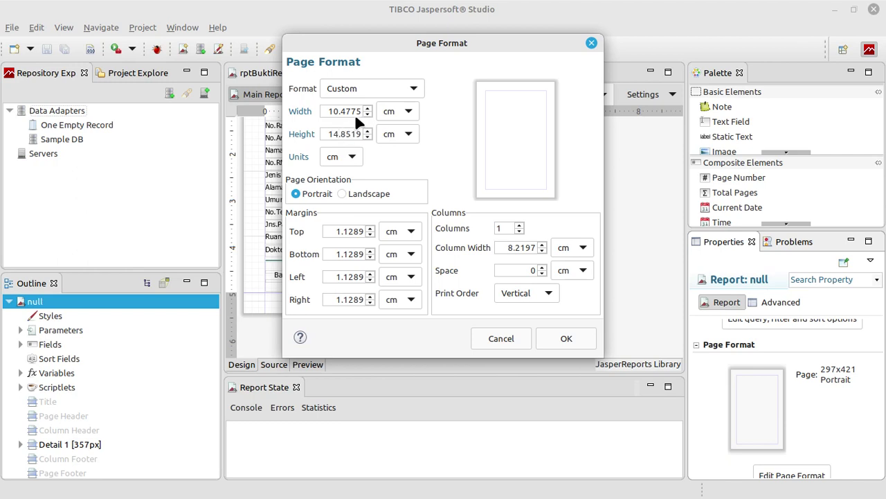
{"action": "key", "text": "BackSpace"}
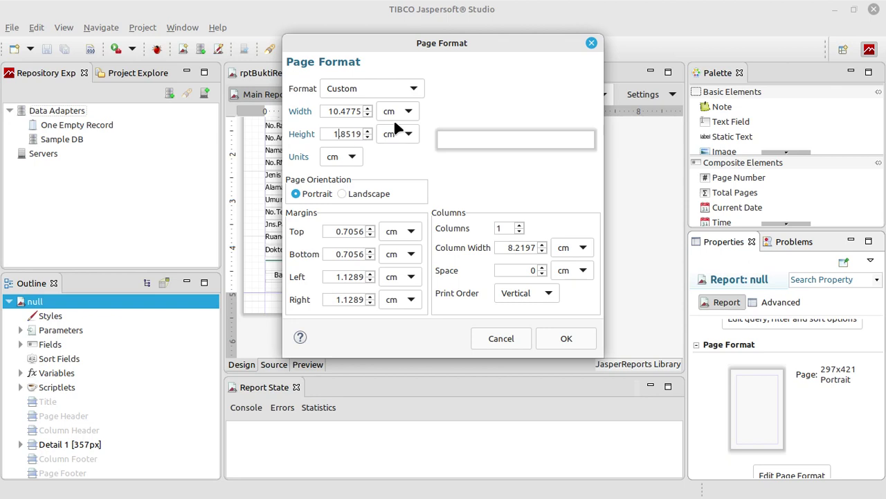
{"action": "type", "text": "6"}
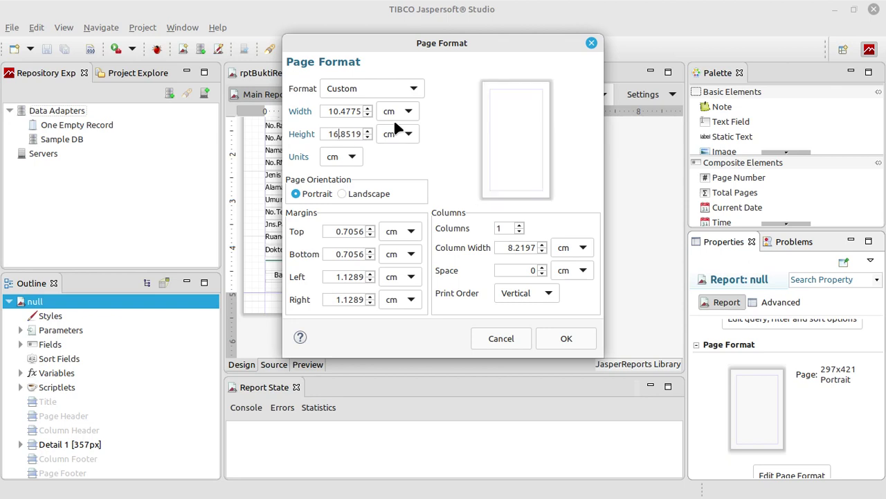
{"action": "left_click", "coordinate": [562, 338]}
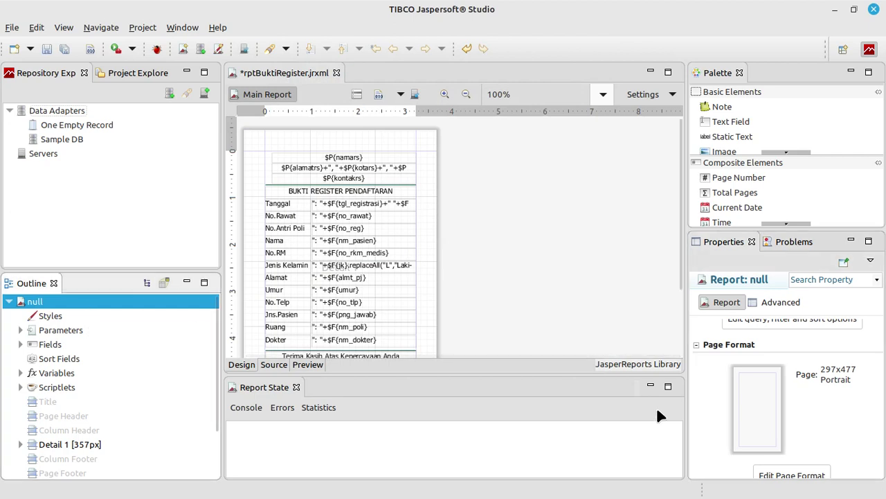
{"action": "left_click", "coordinate": [753, 404]}
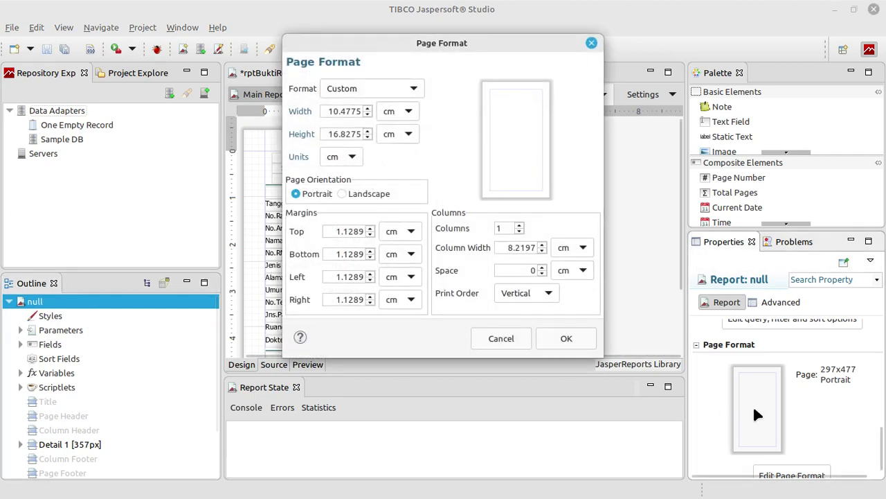
Reduce the page width from 10.4775 cm to 8 cm, fixing the accidental 80
{"action": "left_click", "coordinate": [350, 111]}
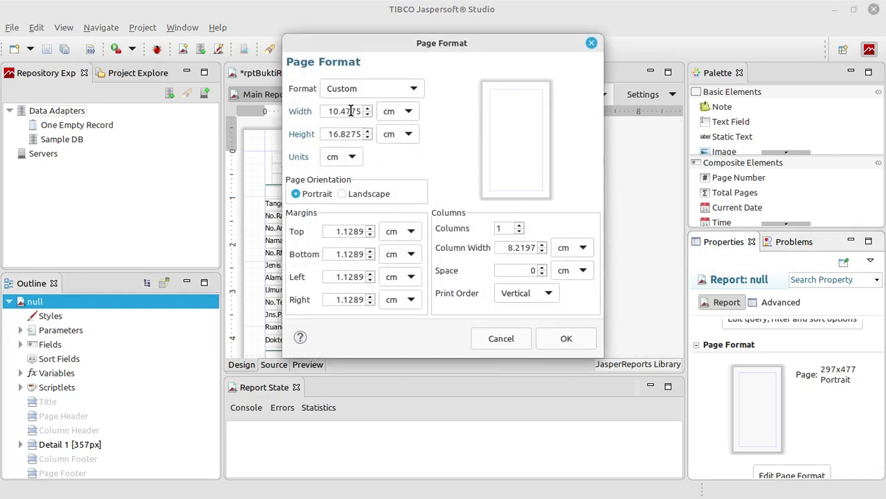
{"action": "left_click_drag", "start_coordinate": [326, 111], "coordinate": [367, 113]}
{"action": "key", "text": "Down"}
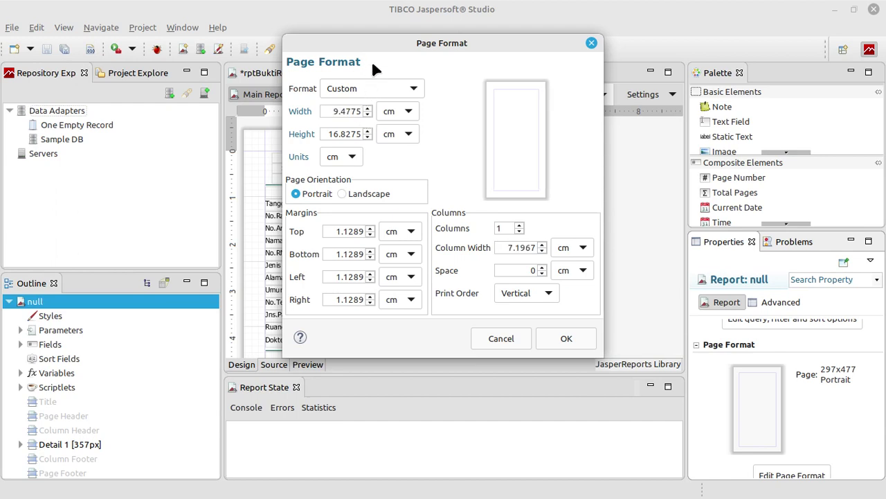
{"action": "key", "text": "BackSpace"}
{"action": "key", "text": "BackSpace"}
{"action": "key", "text": "BackSpace"}
{"action": "key", "text": "BackSpace"}
{"action": "key", "text": "BackSpace"}
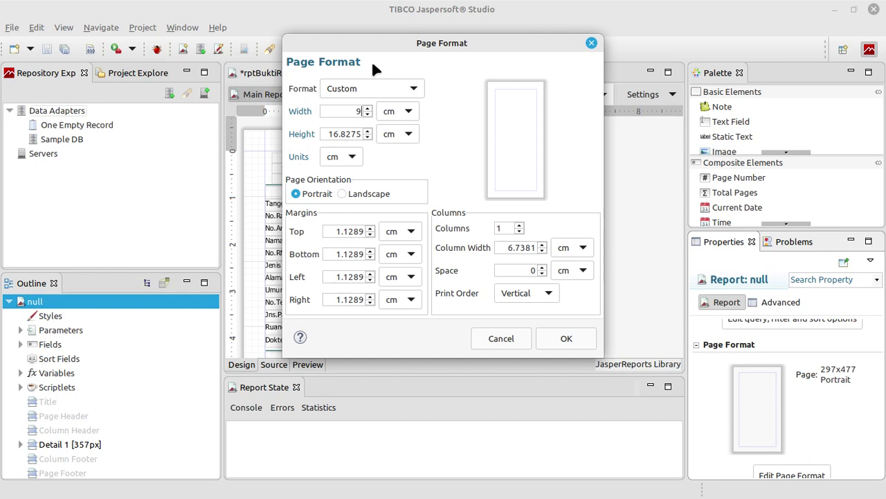
{"action": "left_click", "coordinate": [365, 114]}
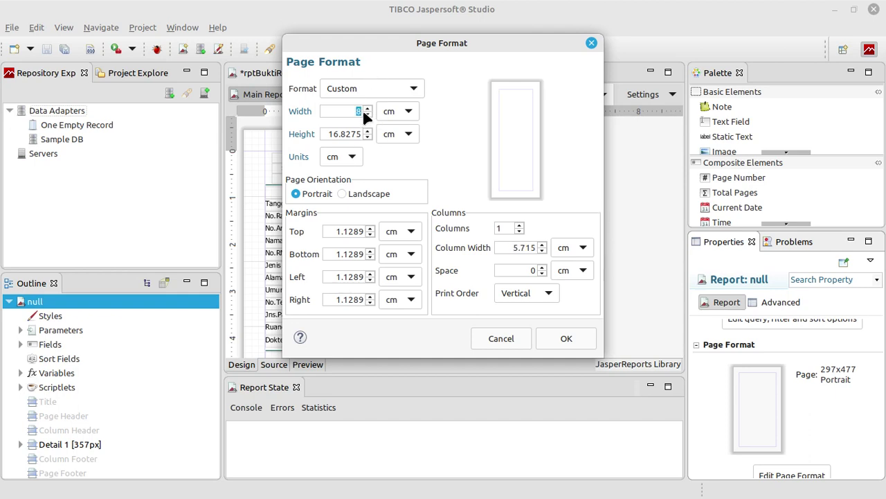
{"action": "type", "text": "0"}
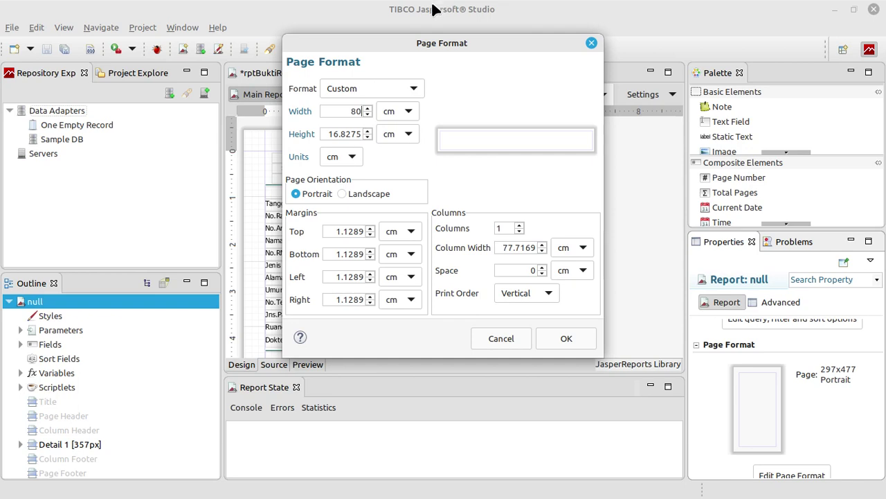
{"action": "key", "text": "BackSpace"}
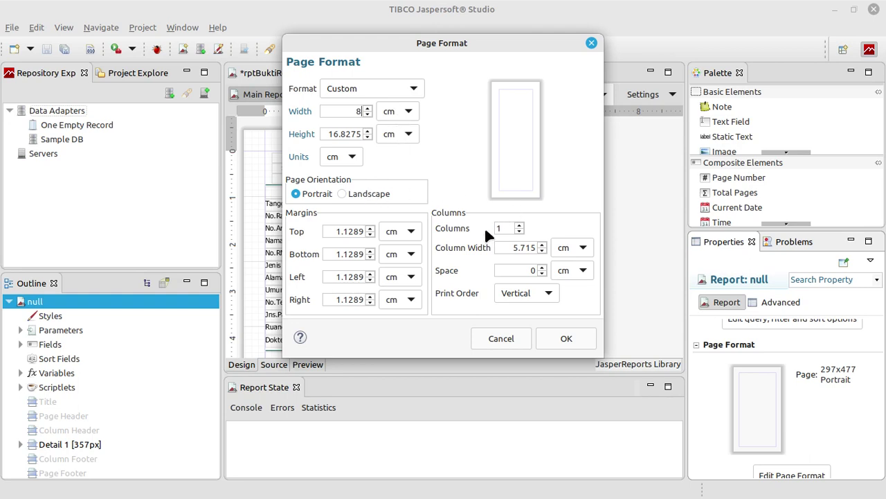
Select the top margin value and begin editing it
{"action": "left_click_drag", "start_coordinate": [353, 231], "coordinate": [329, 230]}
{"action": "key", "text": "End"}
{"action": "type", "text": "0"}
Switch the Page Format units to millimetres and set the bottom margin to 5 mm
{"action": "double_click", "coordinate": [366, 229]}
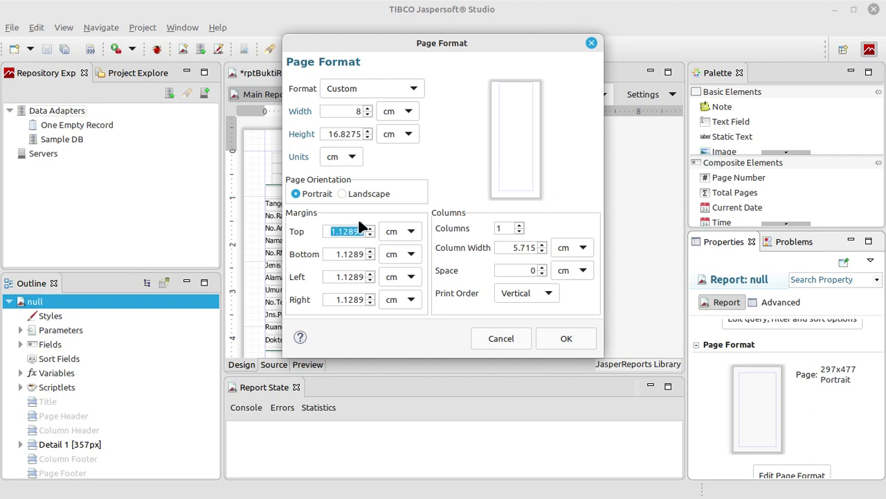
{"action": "left_click", "coordinate": [349, 156]}
{"action": "left_click", "coordinate": [345, 194]}
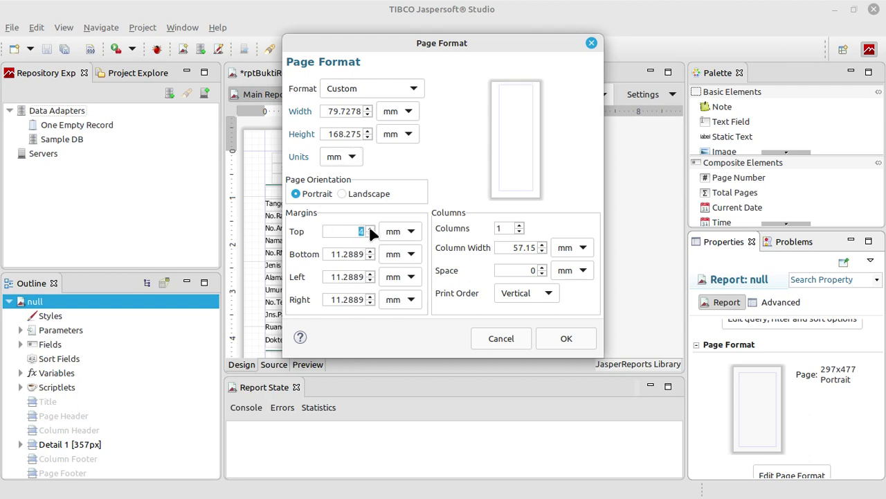
{"action": "scroll", "coordinate": [371, 232], "scroll_direction": "up", "scroll_amount": 5}
{"action": "left_click", "coordinate": [365, 255]}
{"action": "key", "text": "BackSpace"}
Set the left and right margins to 5 mm and apply the 226×477 page format
{"action": "key", "text": "BackSpace"}
{"action": "key", "text": "BackSpace"}
{"action": "key", "text": "BackSpace"}
{"action": "key", "text": "BackSpace"}
{"action": "key", "text": "BackSpace"}
{"action": "left_click", "coordinate": [370, 250]}
{"action": "left_click", "coordinate": [371, 251]}
{"action": "left_click", "coordinate": [371, 251]}
{"action": "left_click", "coordinate": [359, 280]}
{"action": "key", "text": "BackSpace"}
{"action": "key", "text": "BackSpace"}
{"action": "key", "text": "BackSpace"}
{"action": "key", "text": "BackSpace"}
{"action": "key", "text": "BackSpace"}
{"action": "key", "text": "BackSpace"}
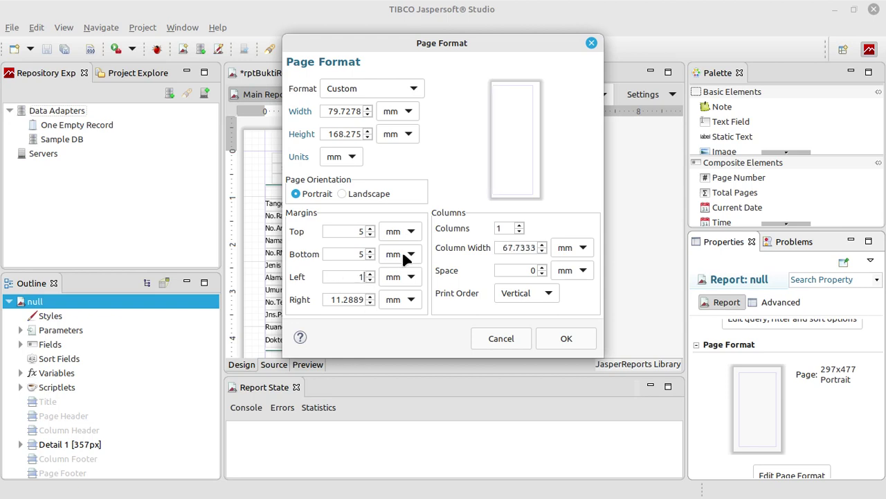
{"action": "left_click", "coordinate": [370, 274]}
{"action": "left_click", "coordinate": [371, 274]}
{"action": "left_click", "coordinate": [370, 274]}
{"action": "left_click", "coordinate": [371, 274]}
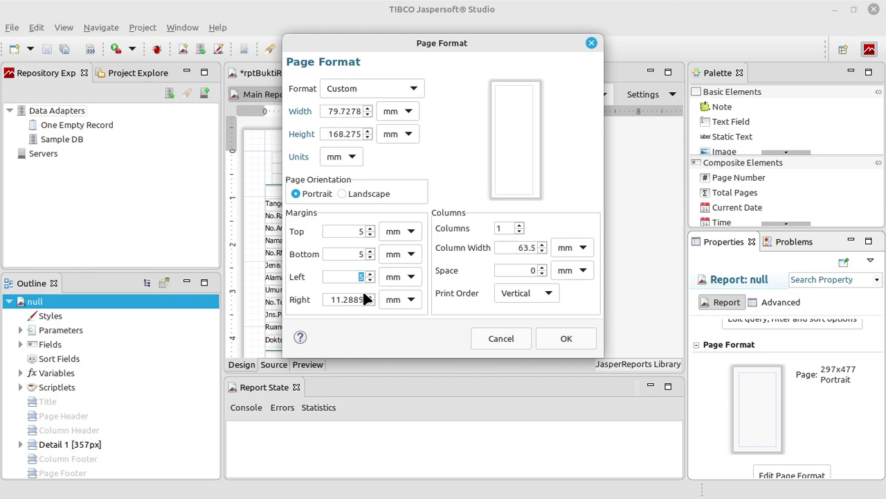
{"action": "key", "text": "BackSpace"}
{"action": "key", "text": "BackSpace"}
{"action": "key", "text": "BackSpace"}
{"action": "key", "text": "BackSpace"}
{"action": "key", "text": "BackSpace"}
{"action": "key", "text": "BackSpace"}
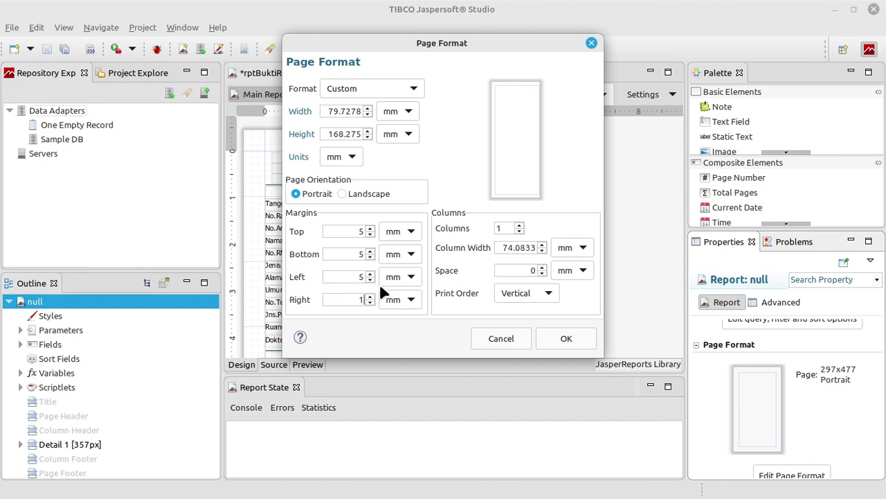
{"action": "left_click", "coordinate": [371, 296]}
{"action": "left_click", "coordinate": [371, 296]}
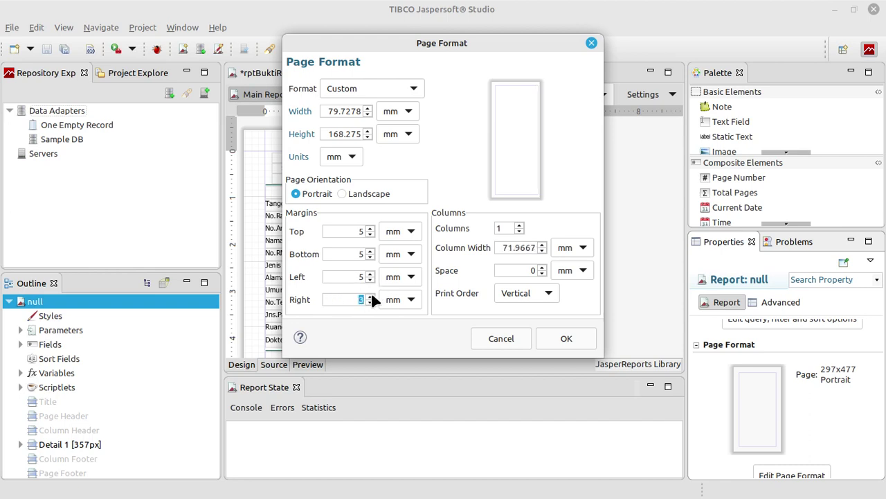
{"action": "left_click", "coordinate": [371, 296]}
{"action": "left_click", "coordinate": [371, 296]}
{"action": "left_click", "coordinate": [557, 336]}
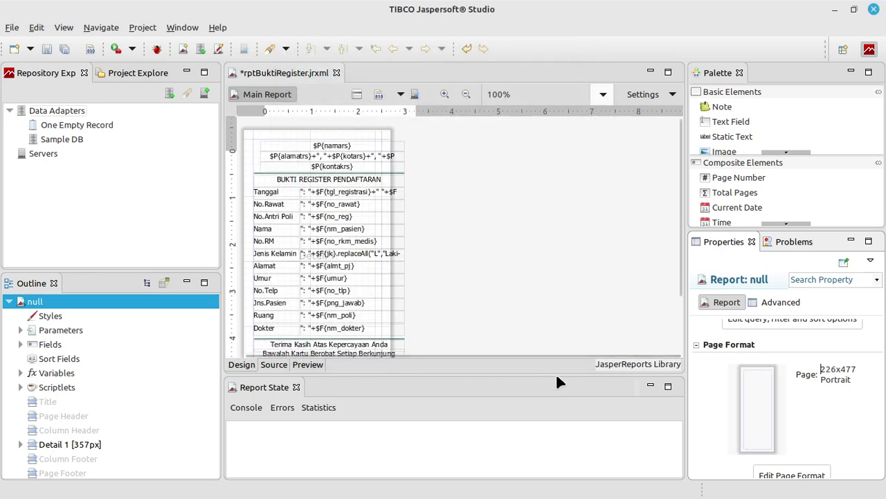
Enlarge the design area and narrow the selected header and value fields to fit
{"action": "left_click_drag", "start_coordinate": [556, 374], "coordinate": [565, 437]}
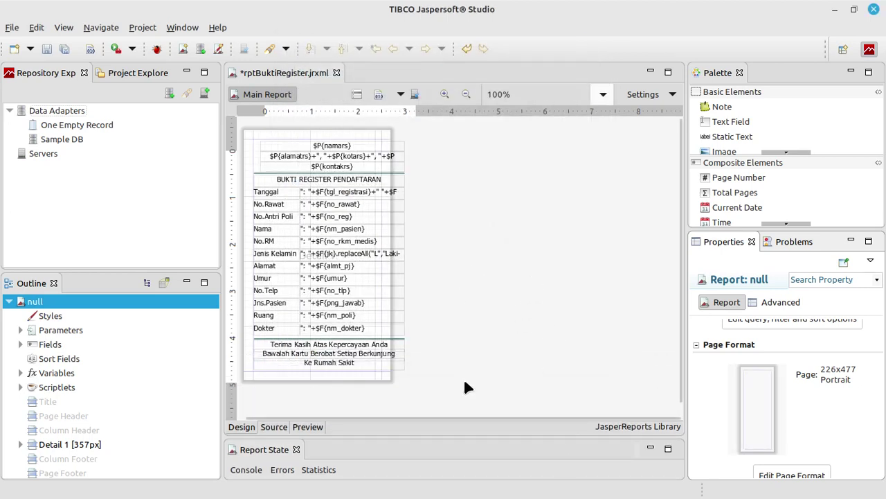
{"action": "left_click_drag", "start_coordinate": [466, 380], "coordinate": [371, 158]}
{"action": "left_click", "coordinate": [407, 220]}
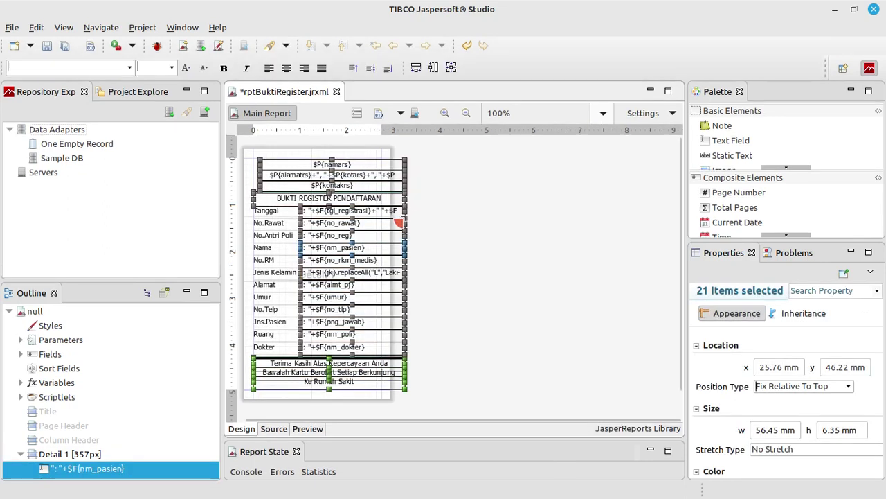
{"action": "left_click", "coordinate": [401, 222]}
{"action": "left_click_drag", "start_coordinate": [400, 222], "coordinate": [374, 222]}
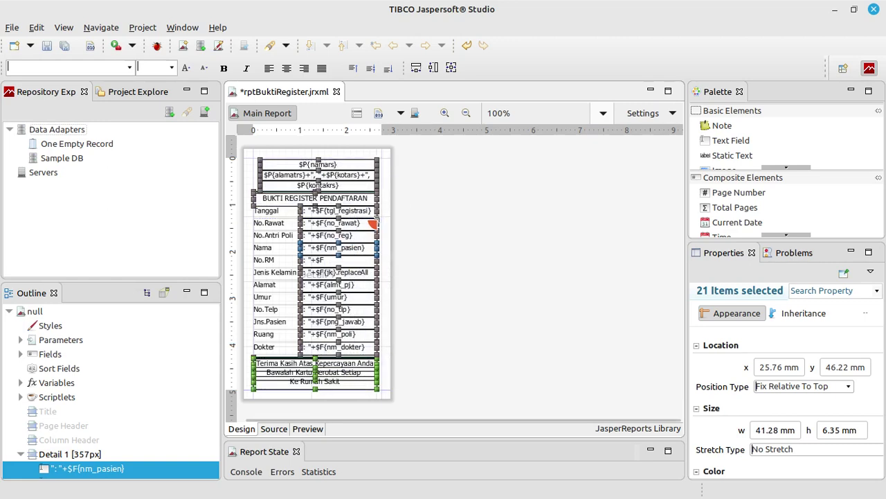
{"action": "left_click", "coordinate": [444, 236]}
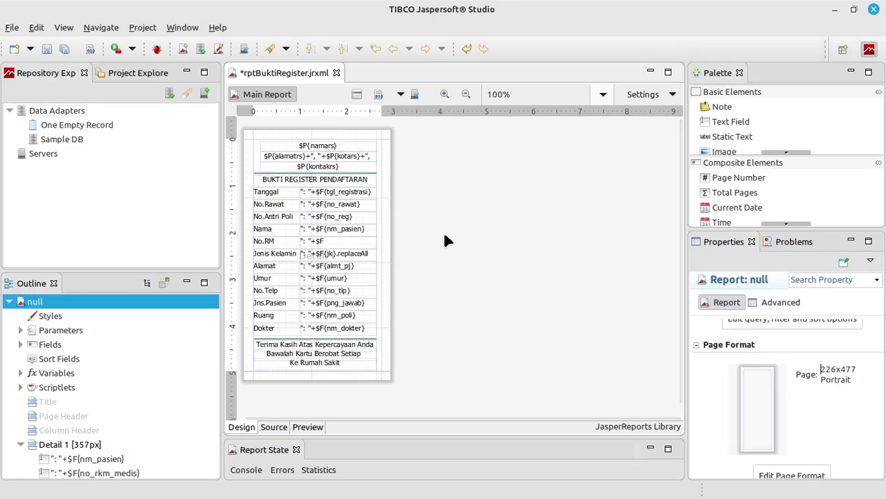
Move the $P{kontakrs} hospital contact field's left edge inward
{"action": "left_click", "coordinate": [281, 146]}
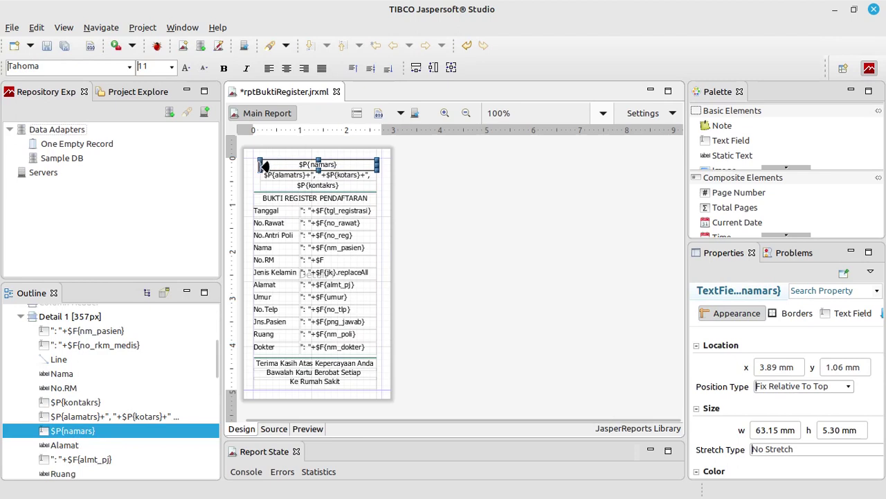
{"action": "left_click", "coordinate": [267, 176]}
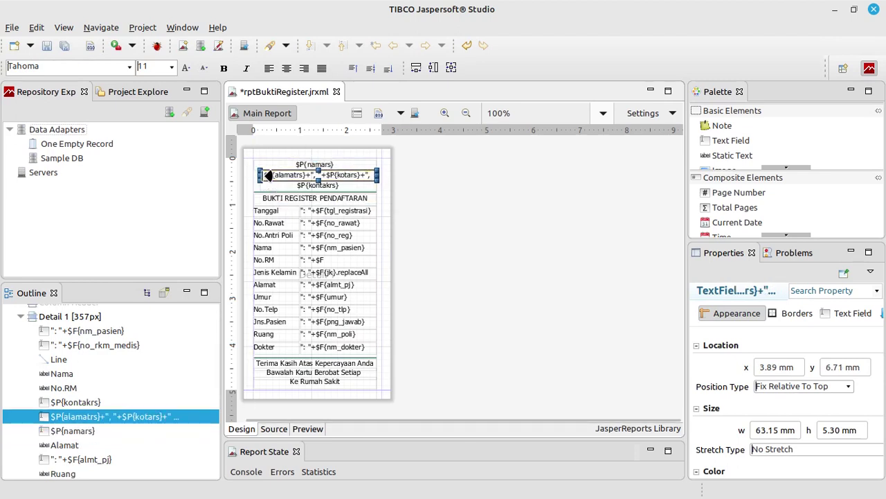
{"action": "left_click", "coordinate": [280, 186]}
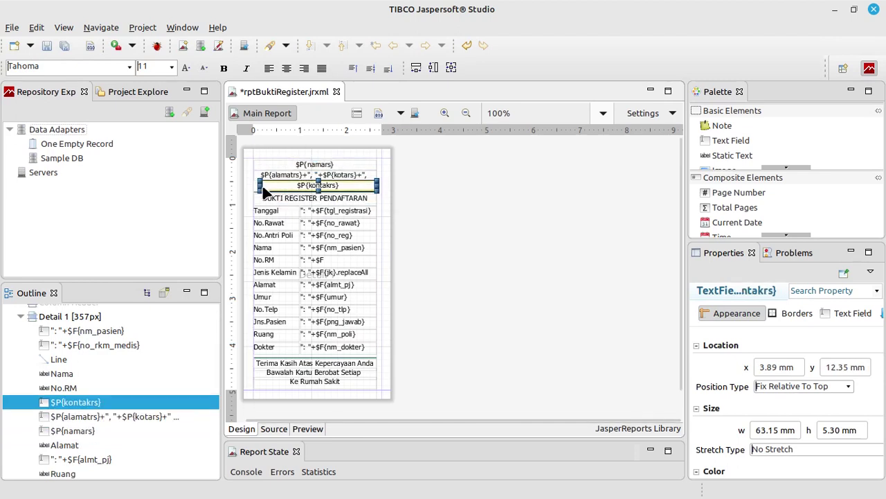
{"action": "left_click_drag", "start_coordinate": [263, 189], "coordinate": [271, 188]}
{"action": "left_click", "coordinate": [461, 225]}
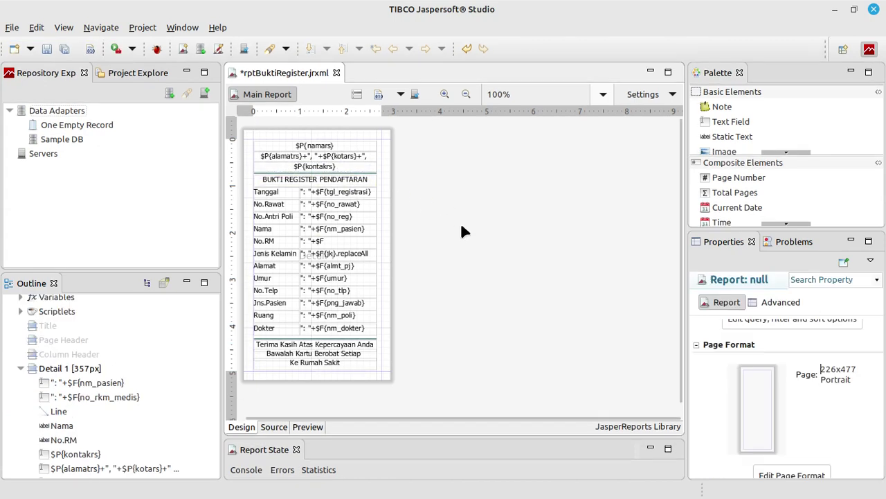
Check the doctor name and registration date fields, then select all label and value fields
{"action": "left_click", "coordinate": [350, 329]}
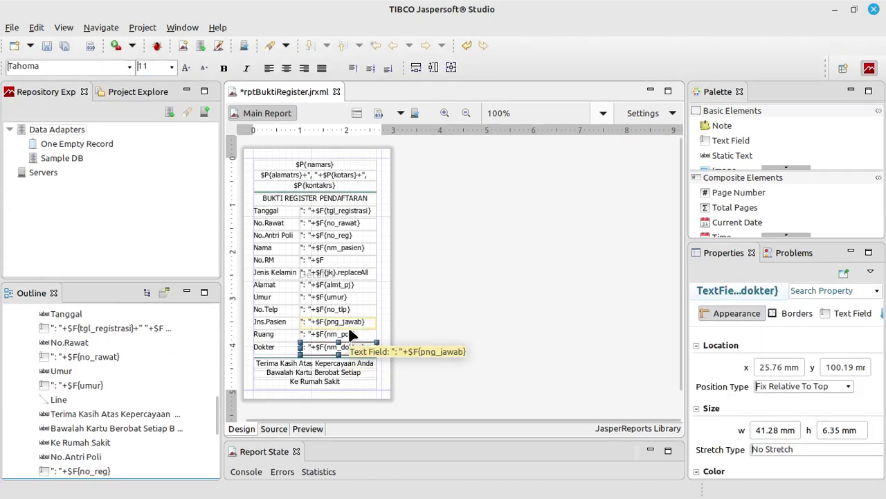
{"action": "left_click", "coordinate": [350, 213]}
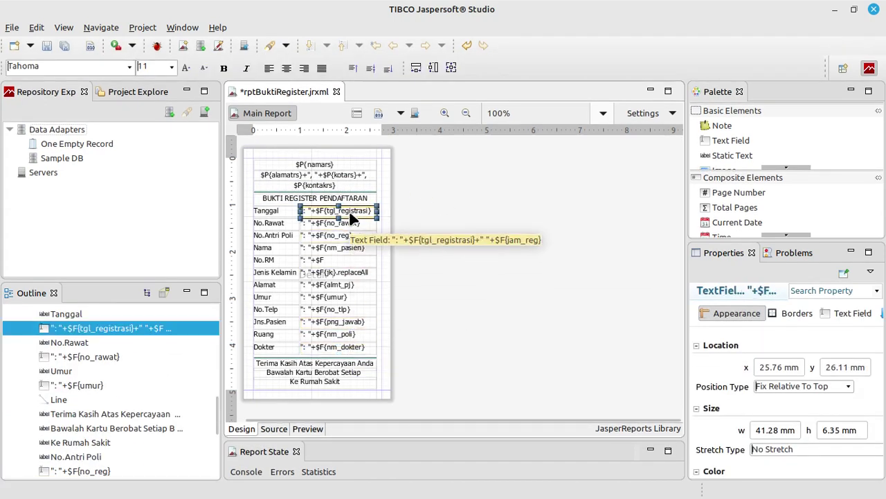
{"action": "left_click", "coordinate": [417, 383]}
{"action": "left_click_drag", "start_coordinate": [416, 378], "coordinate": [244, 170]}
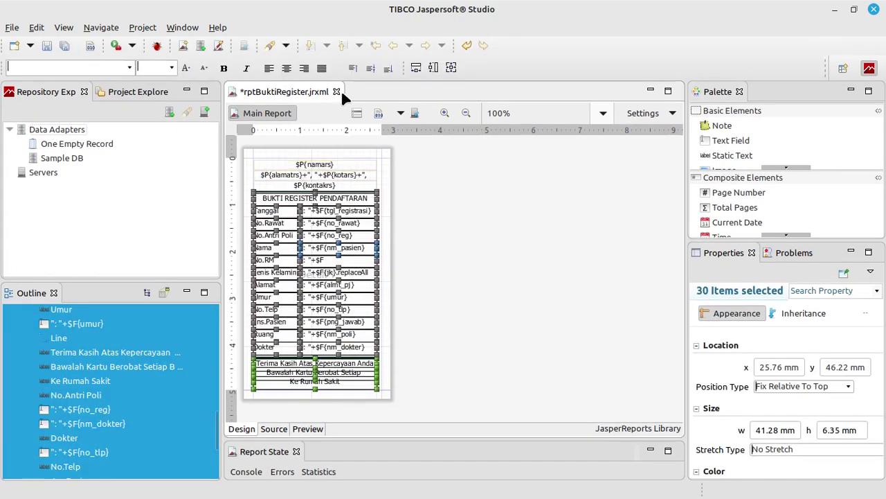
Set the selected receipt fields' font size to 10
{"action": "left_click", "coordinate": [172, 67]}
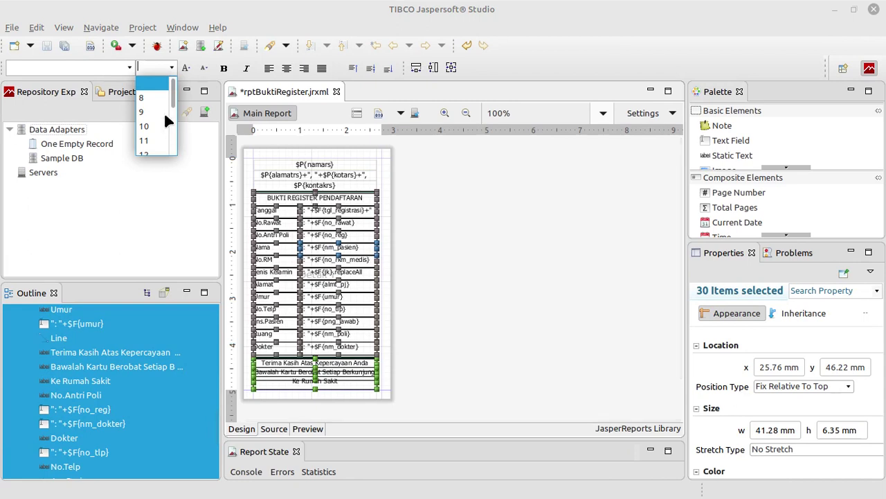
{"action": "left_click", "coordinate": [149, 126]}
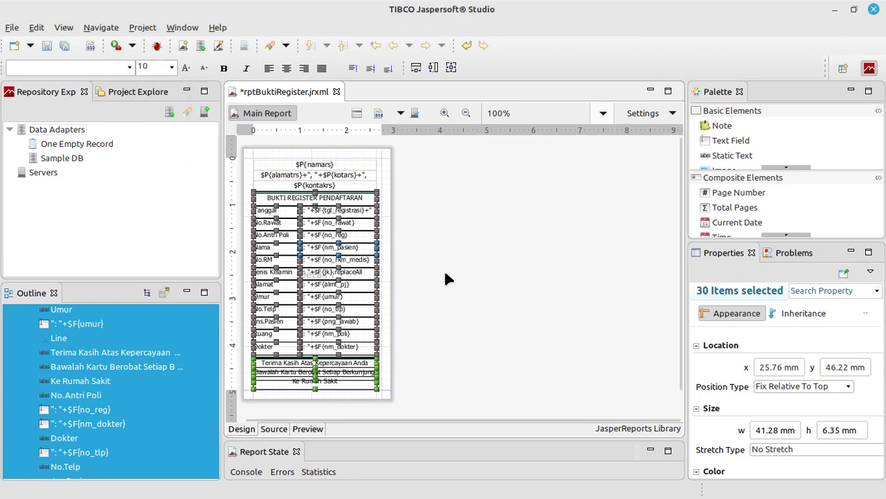
{"action": "left_click", "coordinate": [445, 275]}
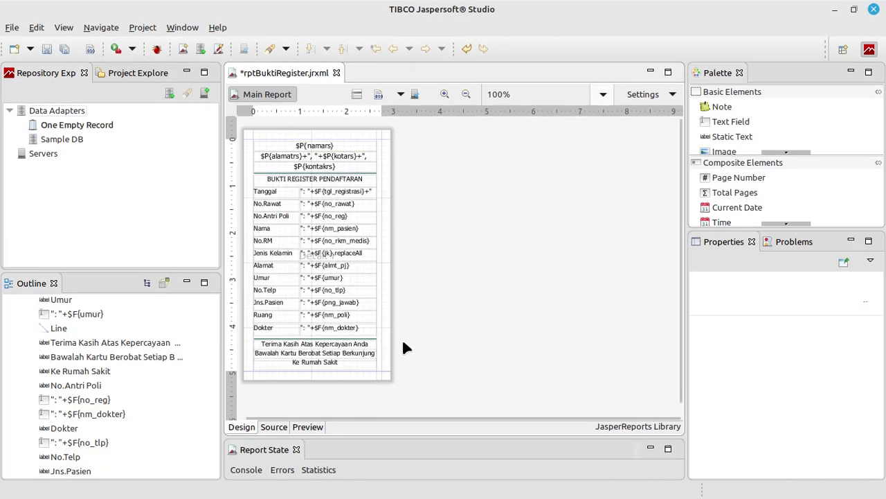
Shift the twelve value fields left to x 22.23 mm and widen them to 44.81 mm
{"action": "left_click_drag", "start_coordinate": [392, 330], "coordinate": [299, 181]}
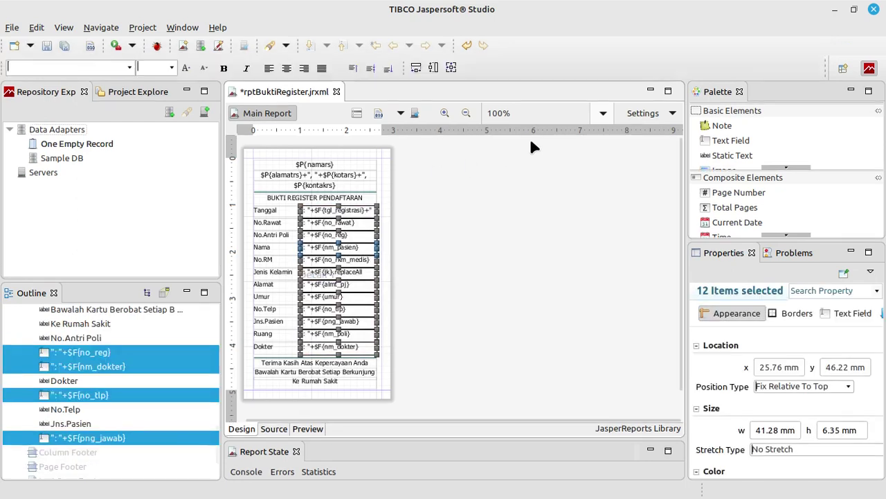
{"action": "key", "text": "Left"}
{"action": "key", "text": "Left"}
{"action": "key", "text": "Left"}
{"action": "key", "text": "Left"}
{"action": "key", "text": "Left"}
{"action": "key", "text": "Left"}
{"action": "key", "text": "Left"}
{"action": "key", "text": "Left"}
{"action": "key", "text": "Left"}
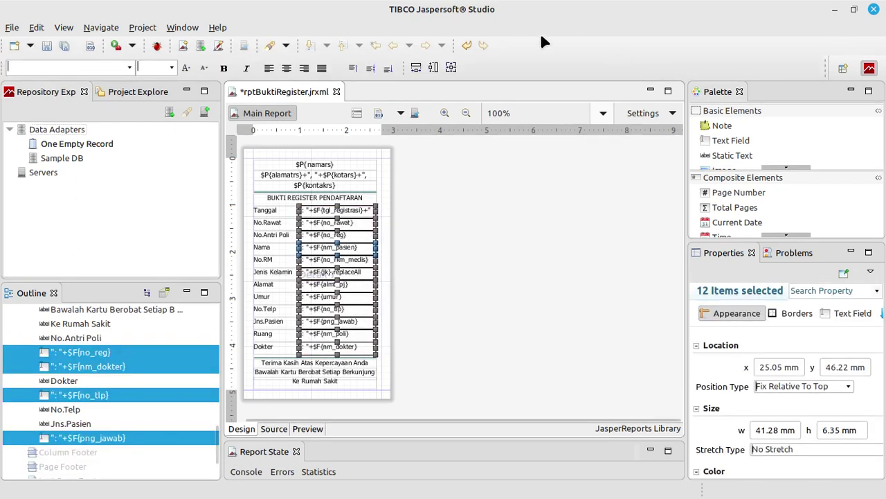
{"action": "key", "text": "Left"}
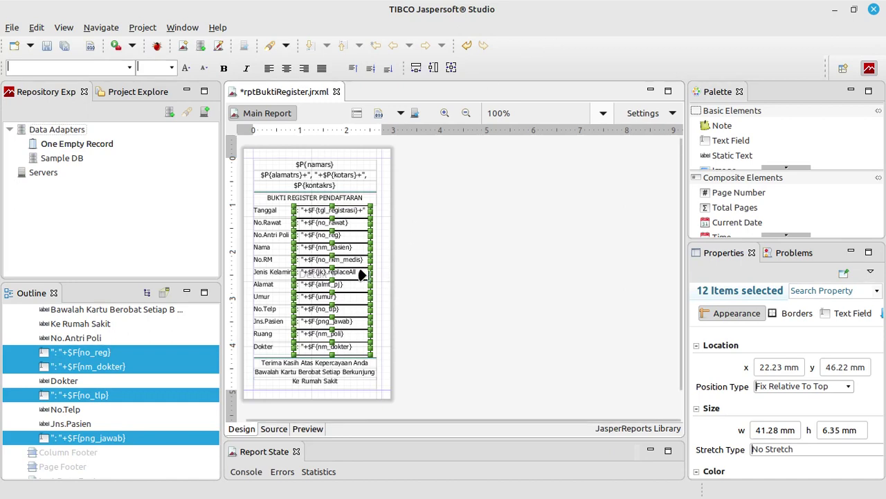
{"action": "left_click_drag", "start_coordinate": [365, 274], "coordinate": [378, 275]}
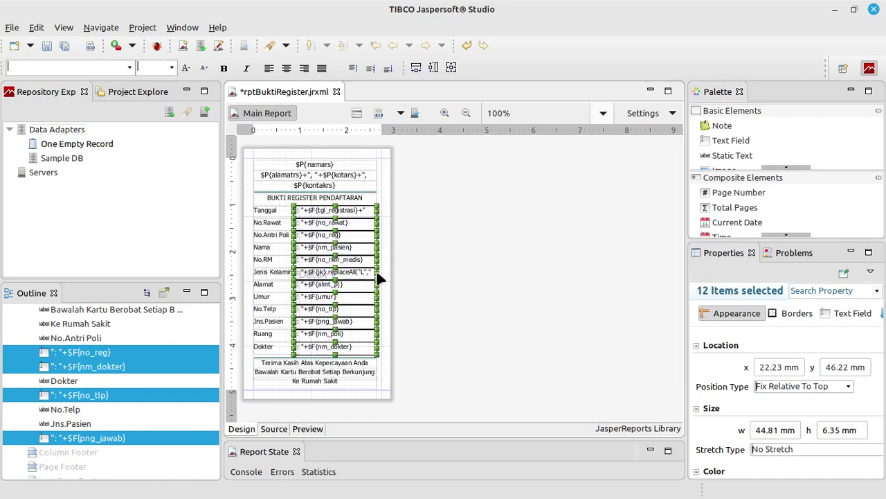
{"action": "left_click", "coordinate": [464, 274]}
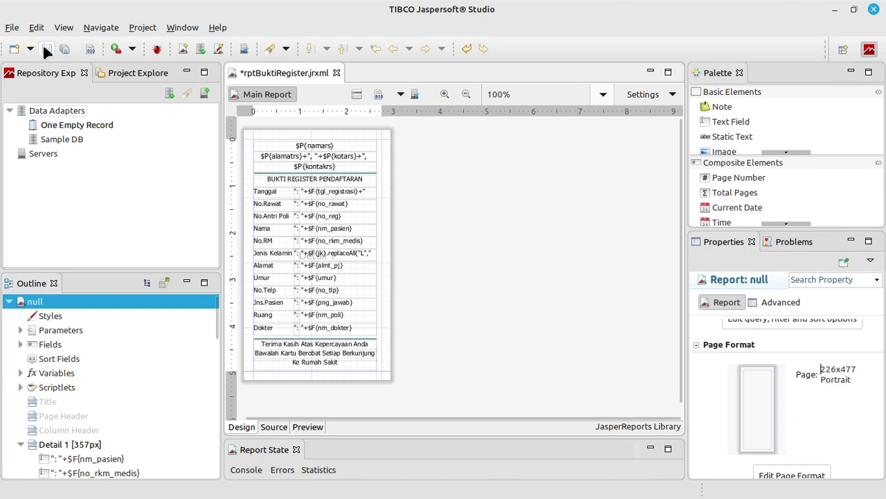
Save rptBuktiRegister, preview it to compile, and build the project
{"action": "left_click", "coordinate": [43, 47]}
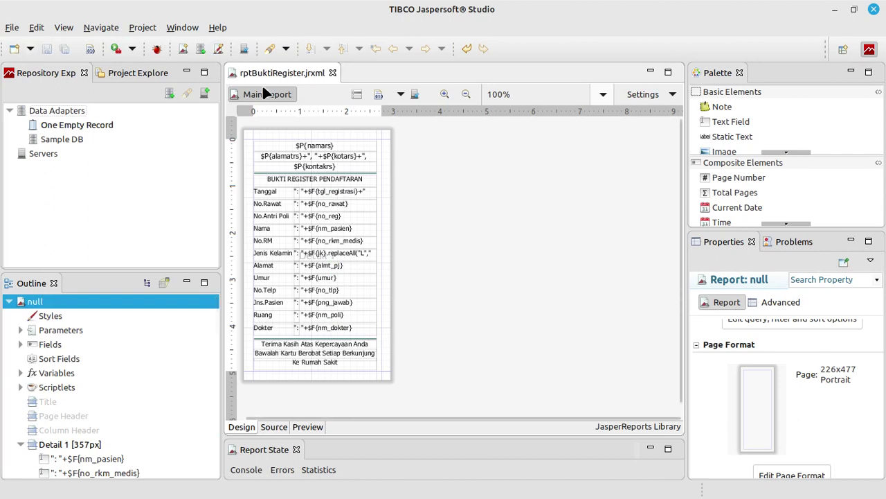
{"action": "left_click", "coordinate": [311, 426]}
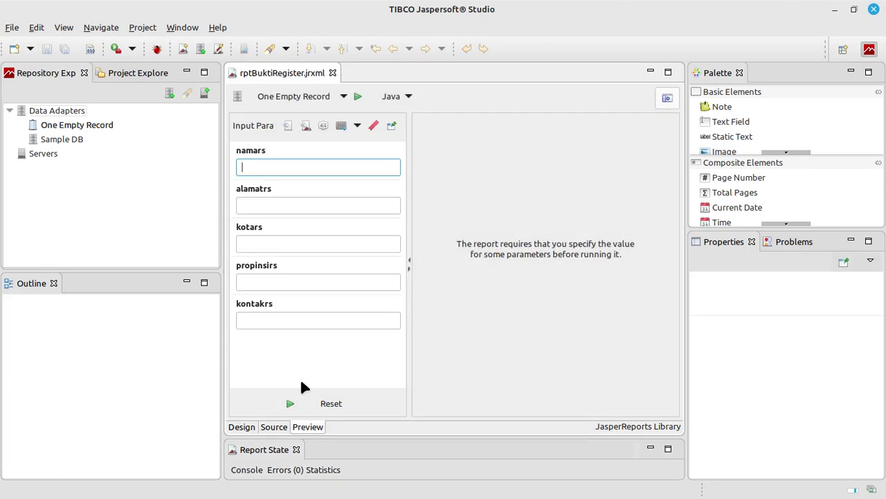
{"action": "left_click", "coordinate": [143, 27]}
{"action": "left_click", "coordinate": [164, 101]}
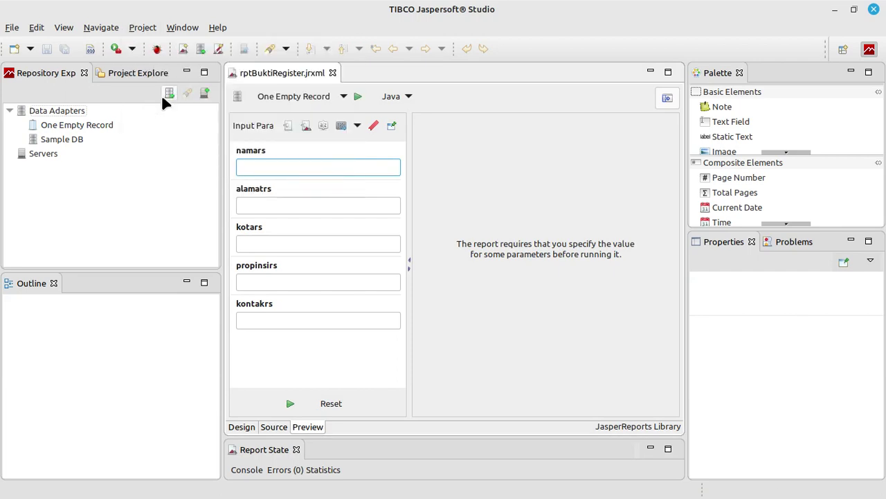
Inspect the reprinted Bukti Register receipt full-screen in SIMRS Khanza, close it, and return to Jaspersoft
{"action": "left_click", "coordinate": [835, 9]}
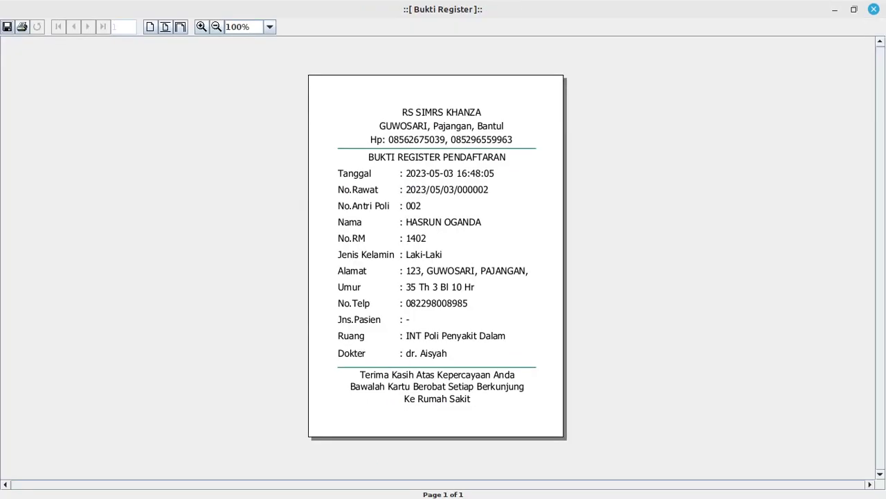
{"action": "left_click", "coordinate": [874, 10]}
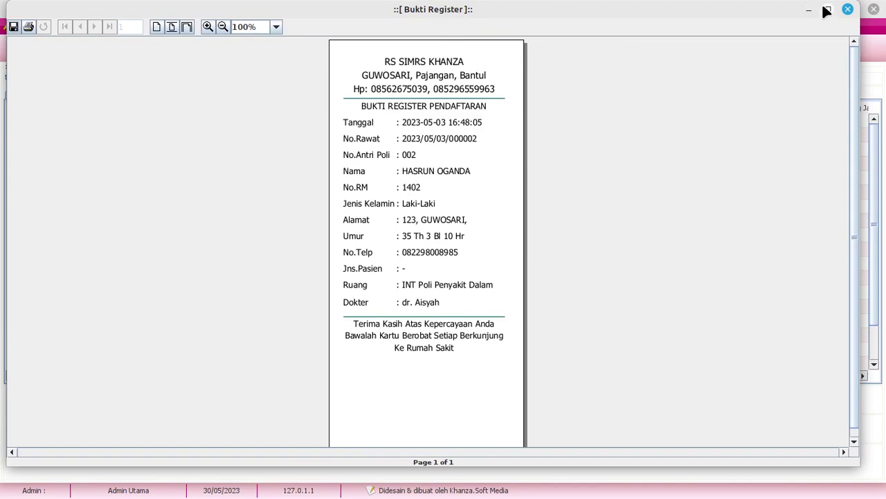
{"action": "left_click", "coordinate": [826, 10]}
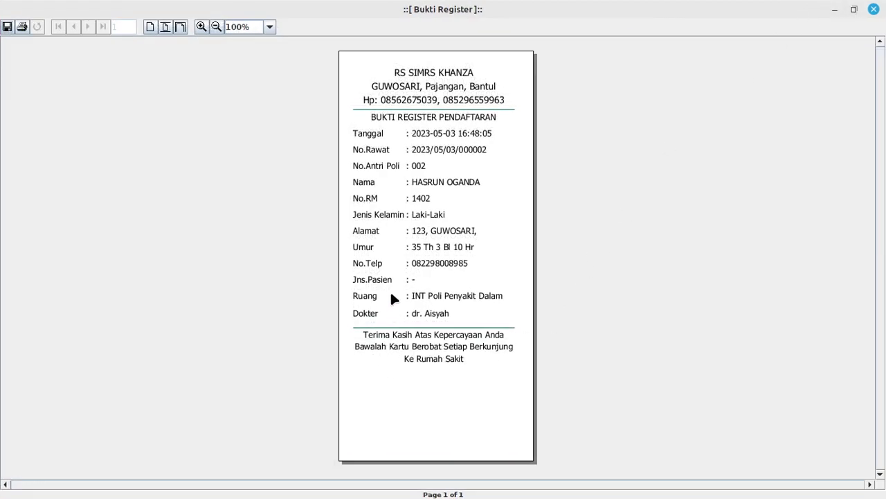
{"action": "left_click", "coordinate": [874, 9]}
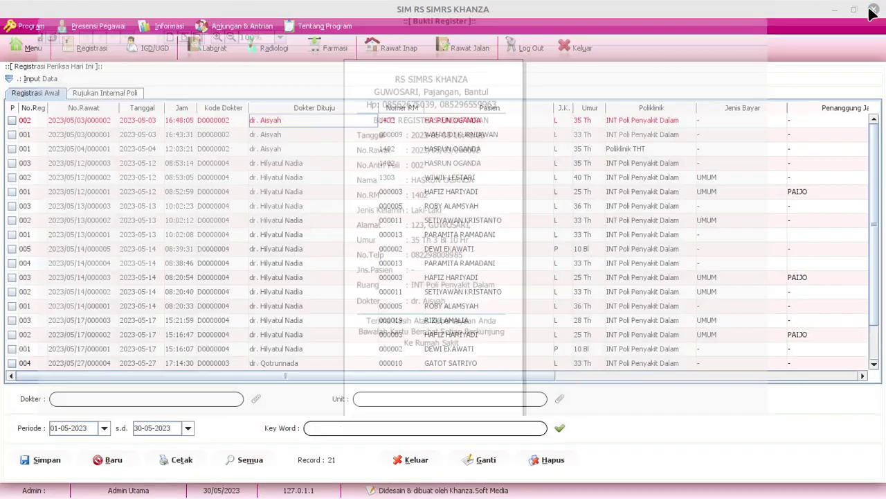
{"action": "key", "text": "alt+Tab"}
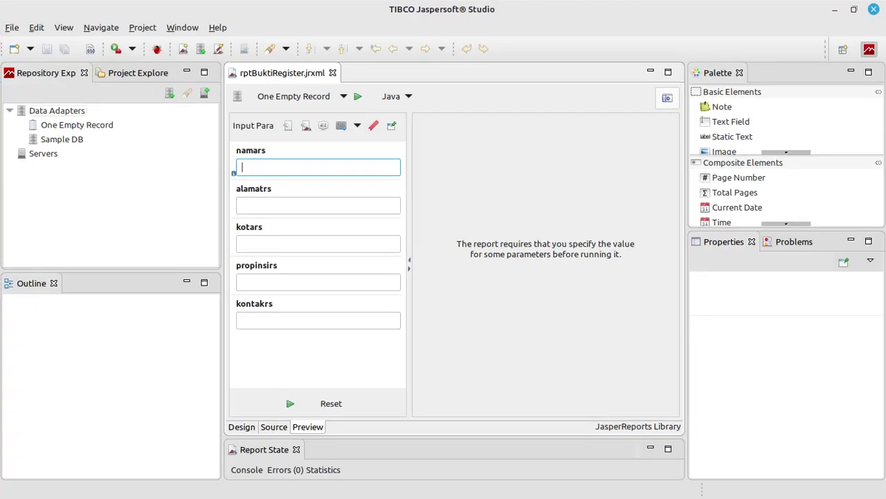
Extend the Detail 1 band from 357px to 449px in the Design view
{"action": "left_click", "coordinate": [243, 427]}
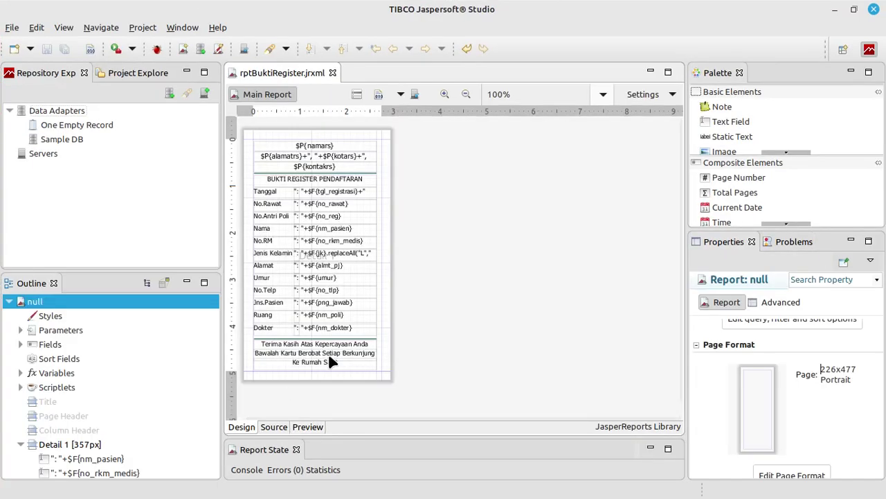
{"action": "scroll", "coordinate": [394, 374], "scroll_direction": "down", "scroll_amount": 1}
{"action": "left_click_drag", "start_coordinate": [371, 347], "coordinate": [366, 418]}
{"action": "scroll", "coordinate": [391, 355], "scroll_direction": "down", "scroll_amount": 3}
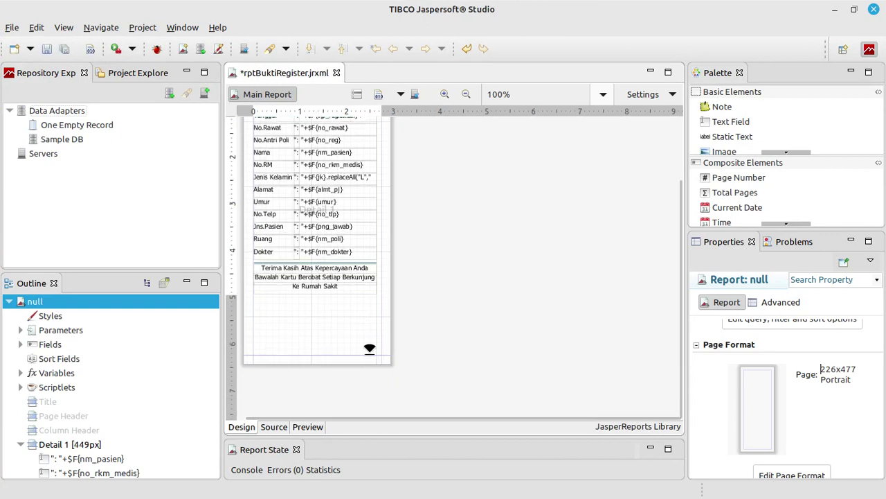
Preview and save the receipt, rebuild the project, and go back to Design
{"action": "left_click", "coordinate": [308, 427]}
{"action": "left_click", "coordinate": [49, 48]}
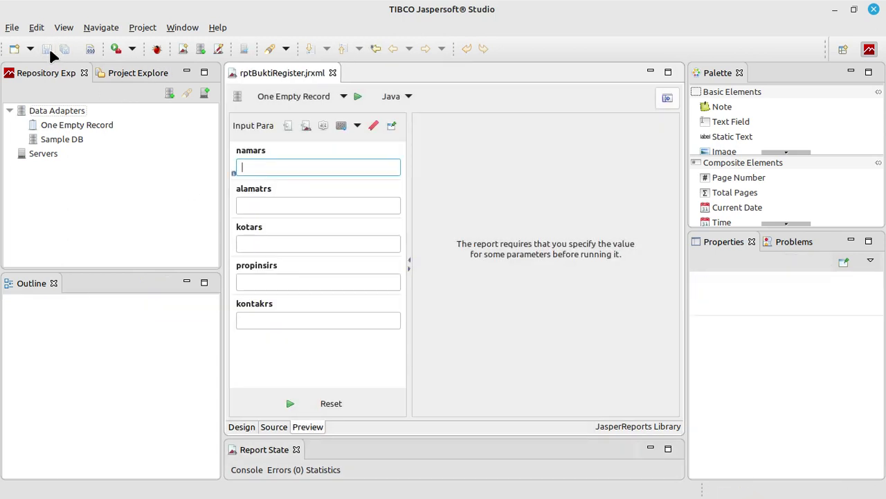
{"action": "left_click", "coordinate": [142, 27]}
{"action": "left_click", "coordinate": [166, 102]}
{"action": "left_click", "coordinate": [240, 426]}
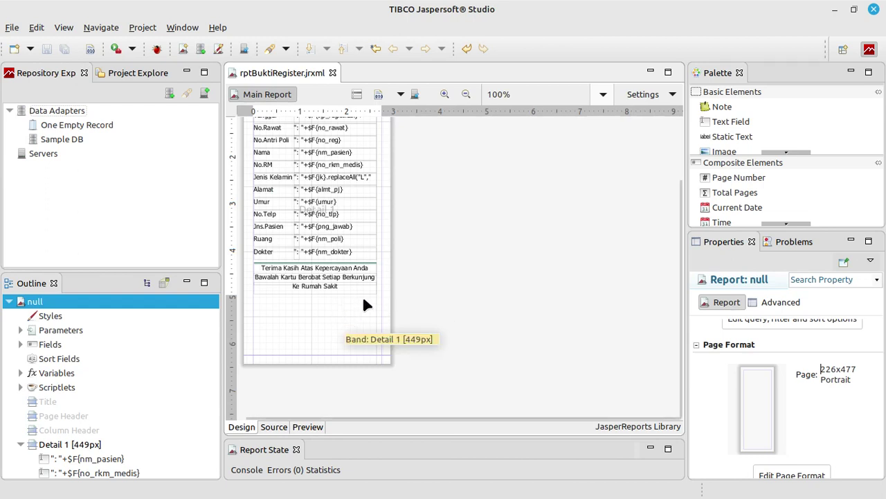
Move the thank-you footer down, then shift the Umur through Dokter rows down below Alamat
{"action": "left_click_drag", "start_coordinate": [378, 298], "coordinate": [256, 263]}
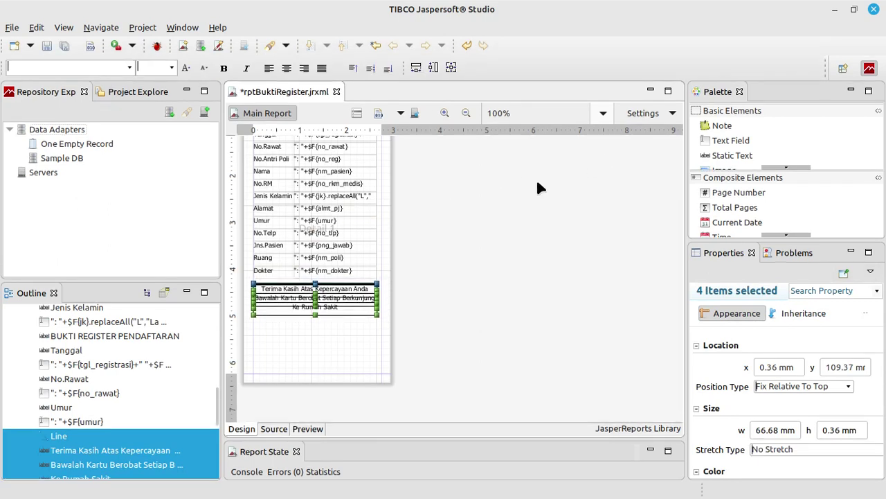
{"action": "key", "text": "Down"}
{"action": "key", "text": "Down"}
{"action": "key", "text": "Down"}
{"action": "key", "text": "Down"}
{"action": "key", "text": "Down"}
{"action": "key", "text": "Down"}
{"action": "key", "text": "Down"}
{"action": "key", "text": "Down"}
{"action": "key", "text": "Down"}
{"action": "key", "text": "Down"}
{"action": "key", "text": "Down"}
{"action": "key", "text": "Down"}
{"action": "key", "text": "Down"}
{"action": "key", "text": "Down"}
{"action": "key", "text": "Down"}
{"action": "key", "text": "Down"}
{"action": "key", "text": "Down"}
{"action": "key", "text": "Down"}
{"action": "key", "text": "Down"}
{"action": "key", "text": "Down"}
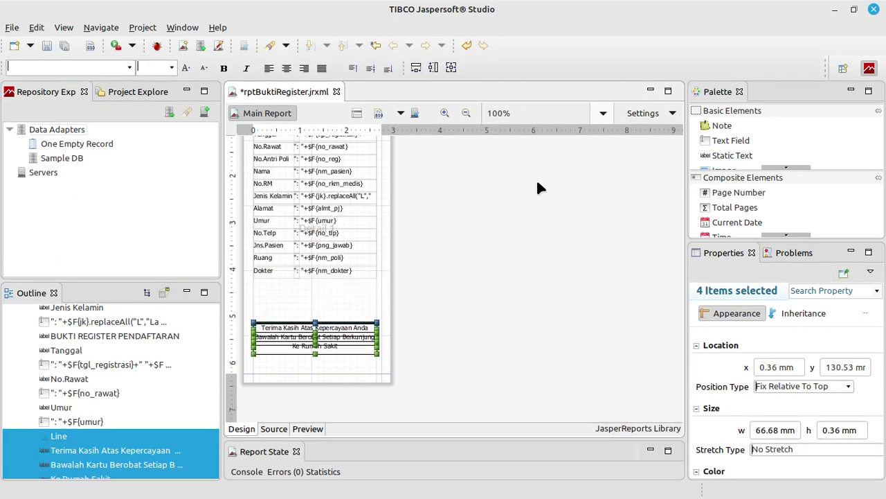
{"action": "left_click", "coordinate": [278, 271]}
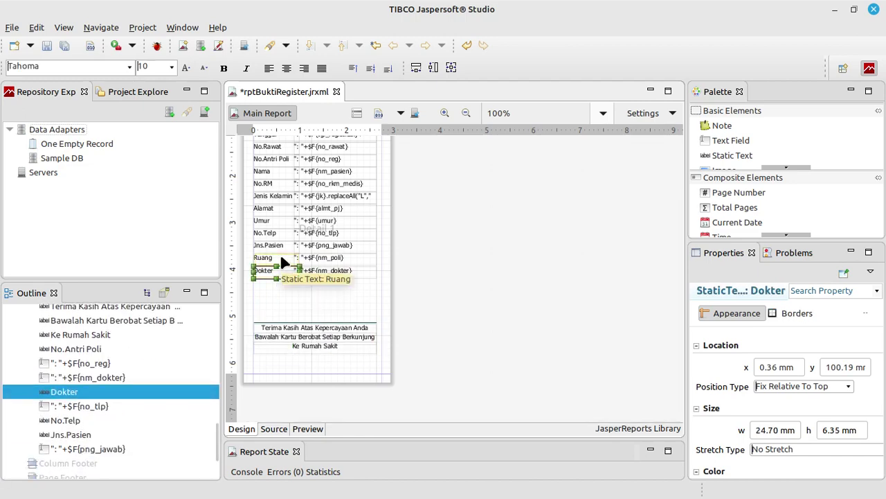
{"action": "left_click", "coordinate": [322, 290]}
{"action": "left_click_drag", "start_coordinate": [373, 275], "coordinate": [253, 206]}
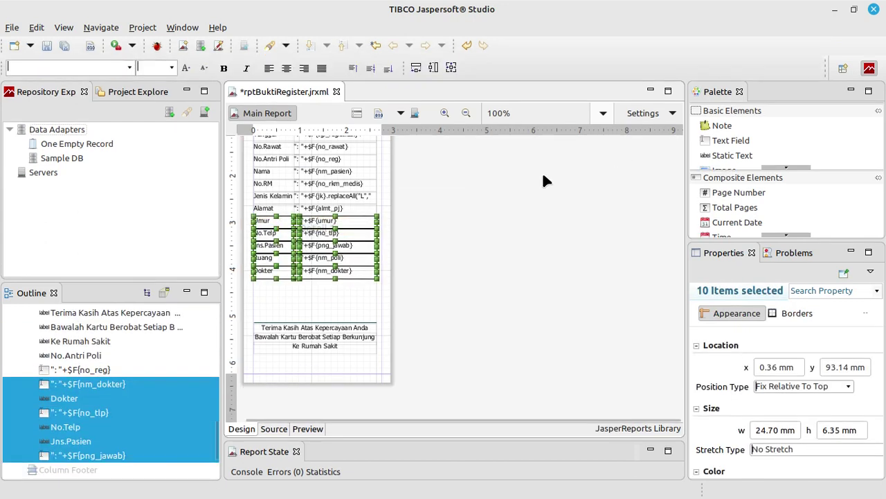
{"action": "key", "text": "Down"}
{"action": "key", "text": "Down"}
{"action": "key", "text": "Down"}
{"action": "key", "text": "Down"}
{"action": "key", "text": "Down"}
{"action": "key", "text": "Down"}
{"action": "key", "text": "Down"}
{"action": "key", "text": "Down"}
{"action": "key", "text": "Down"}
{"action": "key", "text": "Down"}
{"action": "key", "text": "Down"}
{"action": "key", "text": "Down"}
{"action": "key", "text": "Down"}
{"action": "key", "text": "Down"}
{"action": "key", "text": "Down"}
{"action": "key", "text": "Down"}
{"action": "key", "text": "Down"}
{"action": "key", "text": "Down"}
{"action": "key", "text": "Down"}
{"action": "key", "text": "Down"}
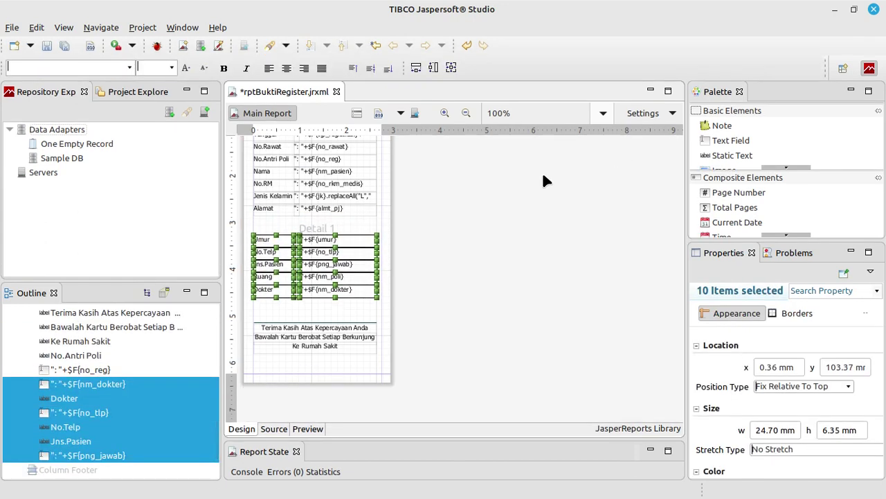
{"action": "key", "text": "Down"}
{"action": "key", "text": "Down"}
{"action": "key", "text": "Down"}
{"action": "key", "text": "Down"}
{"action": "key", "text": "Down"}
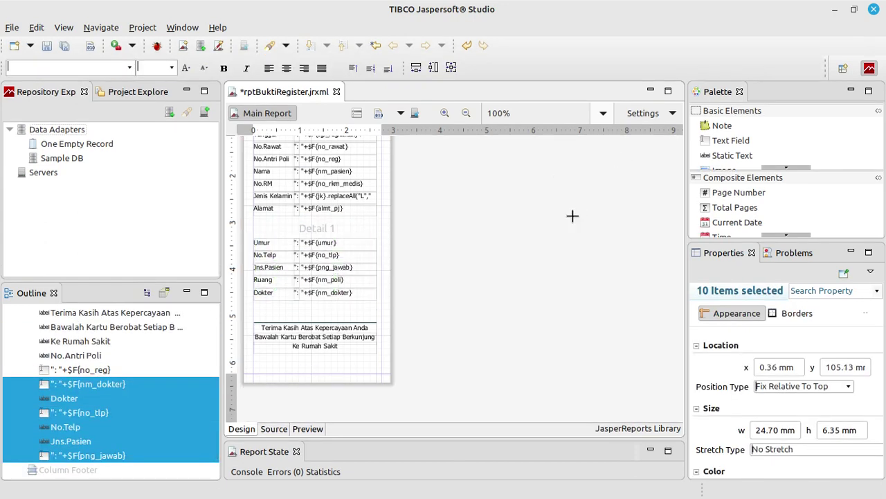
{"action": "left_click", "coordinate": [572, 216]}
Copy the Alamat label and paste a duplicate into the Detail band
{"action": "left_click", "coordinate": [279, 210]}
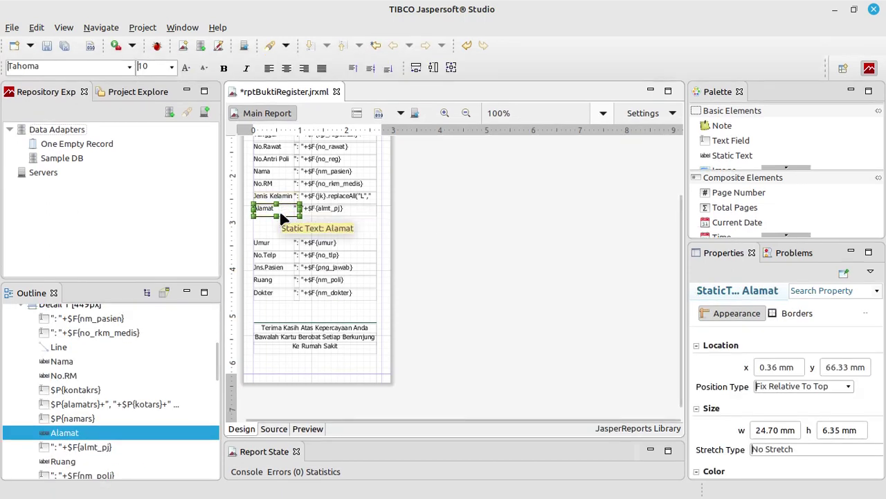
{"action": "right_click", "coordinate": [279, 210]}
{"action": "left_click", "coordinate": [328, 115]}
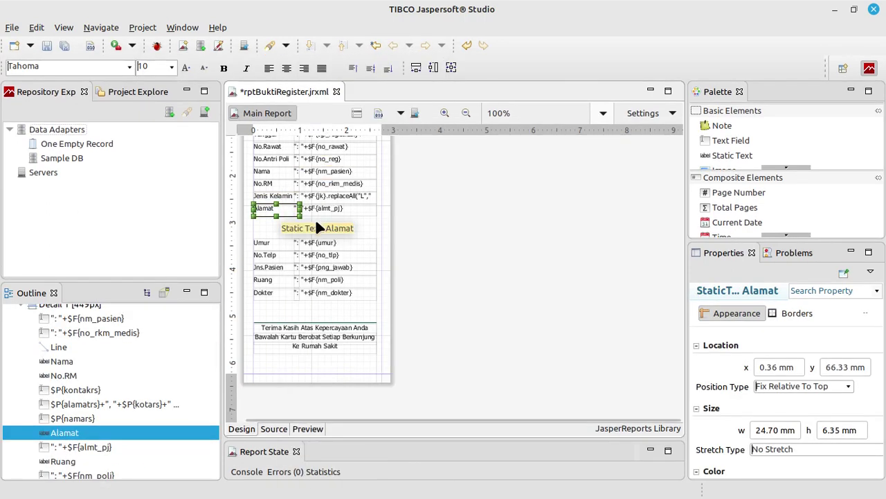
{"action": "left_click", "coordinate": [315, 218]}
{"action": "right_click", "coordinate": [325, 201]}
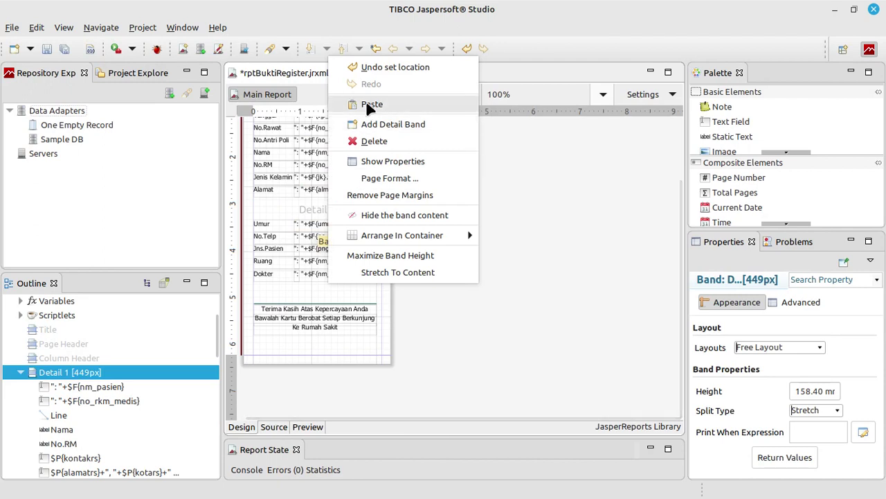
{"action": "left_click", "coordinate": [366, 104]}
Place the pasted label at x 0 mm in the gap below Alamat and rename it 'Tanggal Lahir'
{"action": "key", "text": "Left"}
{"action": "key", "text": "Left"}
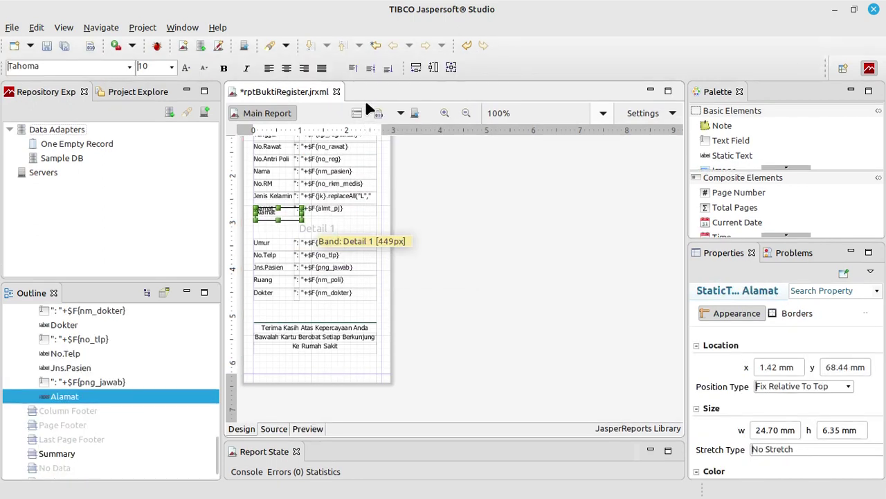
{"action": "key", "text": "Down"}
{"action": "key", "text": "Down"}
{"action": "key", "text": "Down"}
{"action": "key", "text": "Down"}
{"action": "key", "text": "Down"}
{"action": "key", "text": "Down"}
{"action": "key", "text": "Down"}
{"action": "key", "text": "Down"}
{"action": "key", "text": "Down"}
{"action": "key", "text": "Down"}
{"action": "key", "text": "Down"}
{"action": "key", "text": "Down"}
{"action": "key", "text": "Down"}
{"action": "key", "text": "Down"}
{"action": "key", "text": "Left"}
{"action": "key", "text": "Left"}
{"action": "key", "text": "Left"}
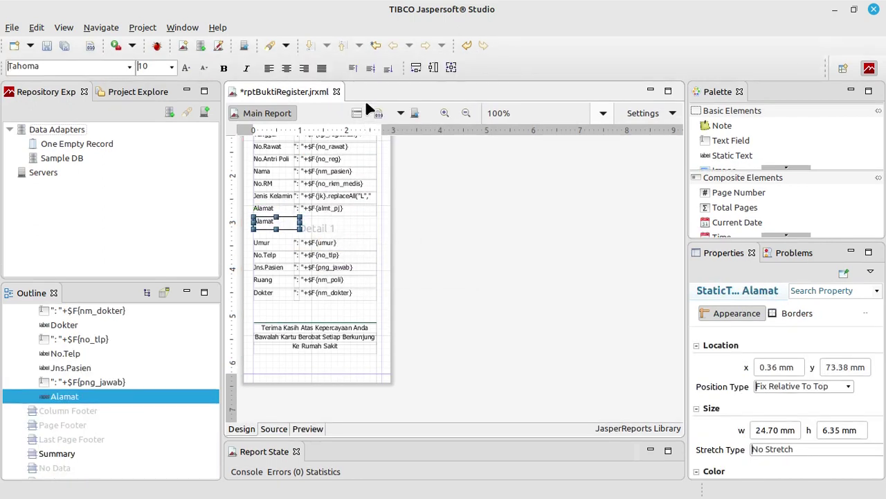
{"action": "key", "text": "Down"}
{"action": "key", "text": "Up"}
{"action": "key", "text": "Left"}
{"action": "key", "text": "Down"}
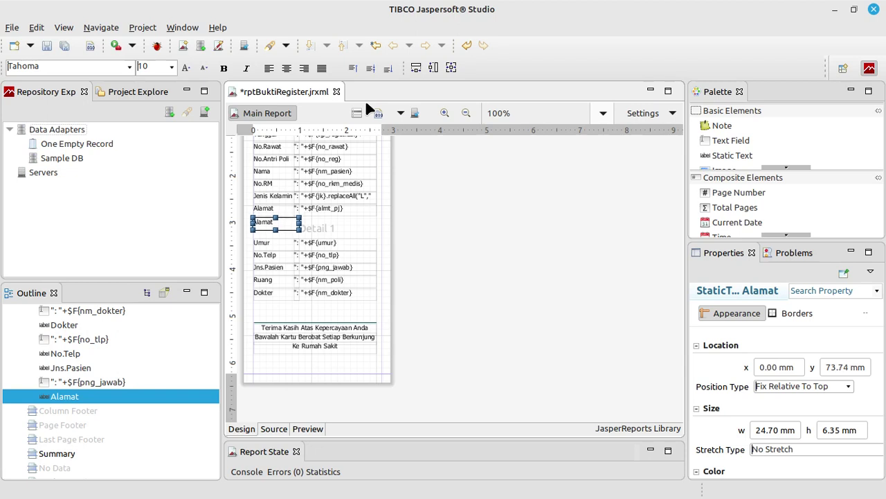
{"action": "key", "text": "Up"}
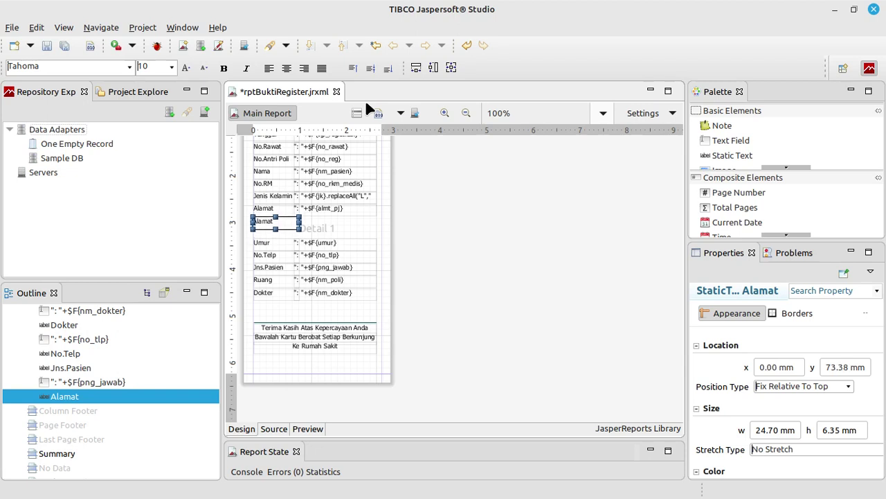
{"action": "double_click", "coordinate": [274, 221]}
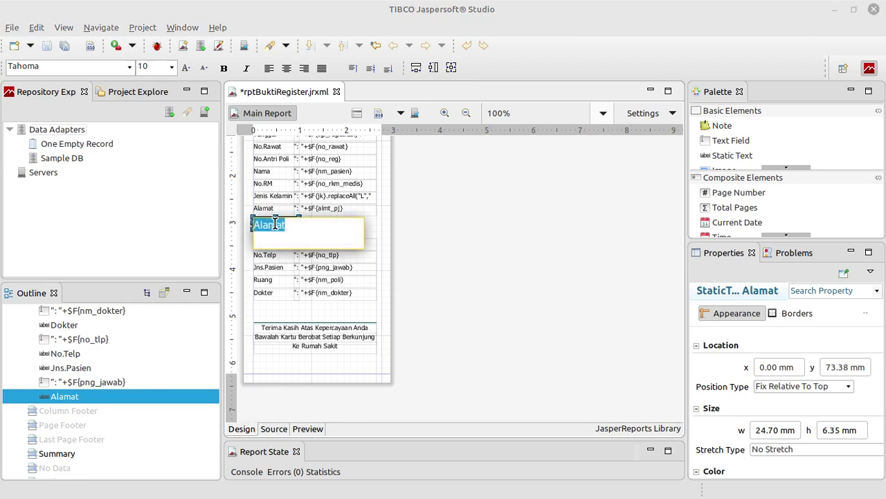
{"action": "type", "text": "T"}
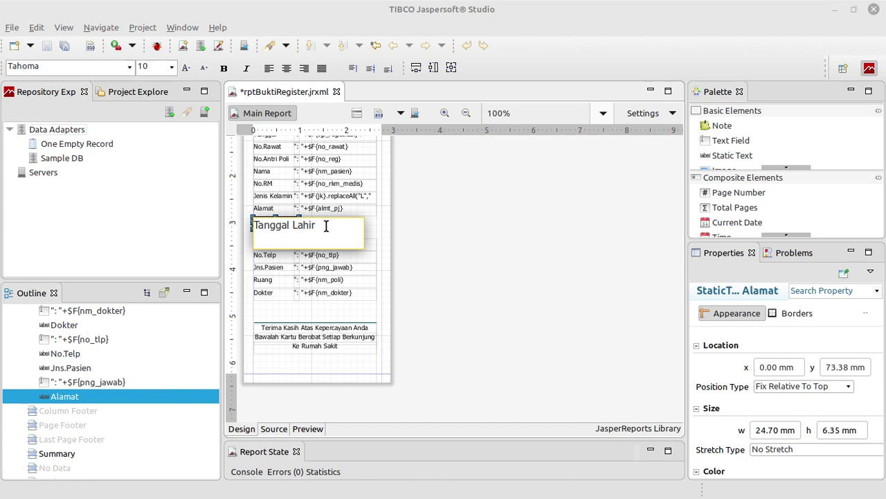
{"action": "type", "text": "anggal Lahir"}
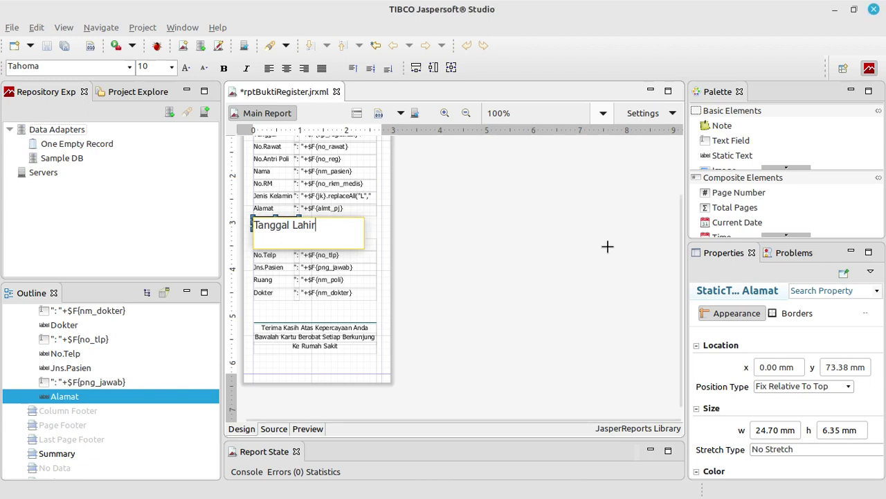
{"action": "left_click", "coordinate": [610, 246]}
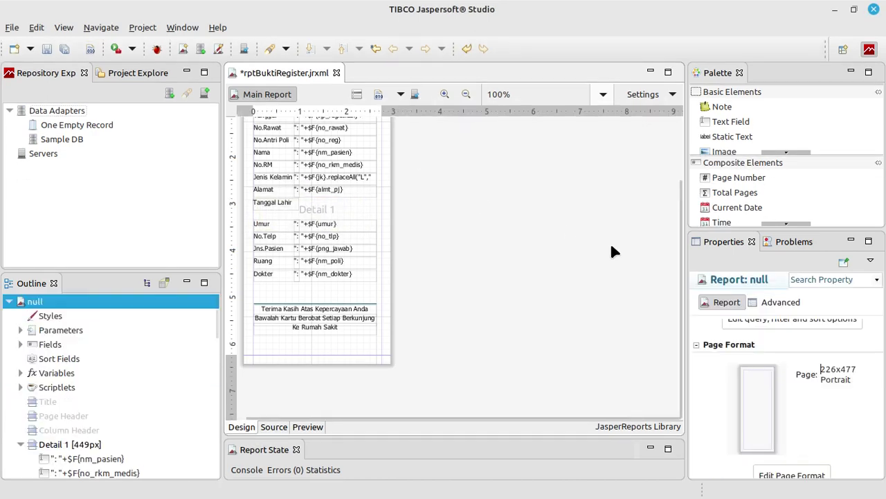
Move the Umur through Dokter rows up to close the gap under Tanggal Lahir
{"action": "left_click", "coordinate": [291, 201]}
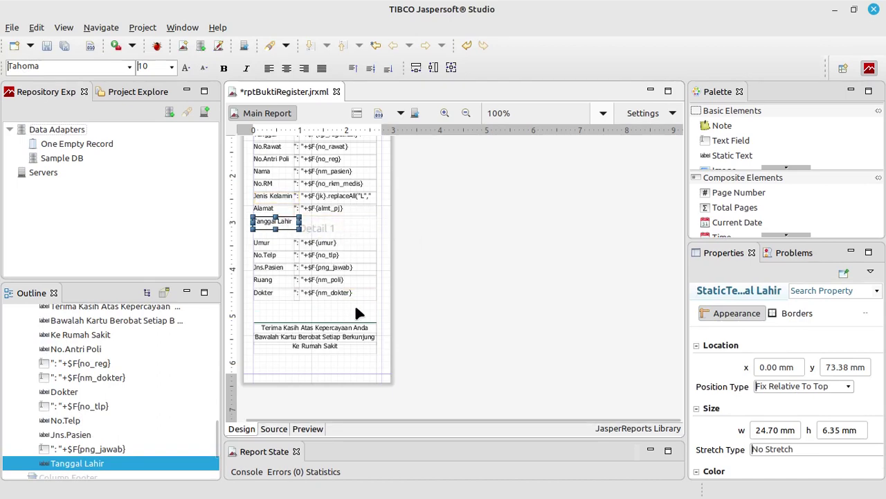
{"action": "left_click_drag", "start_coordinate": [355, 304], "coordinate": [249, 236]}
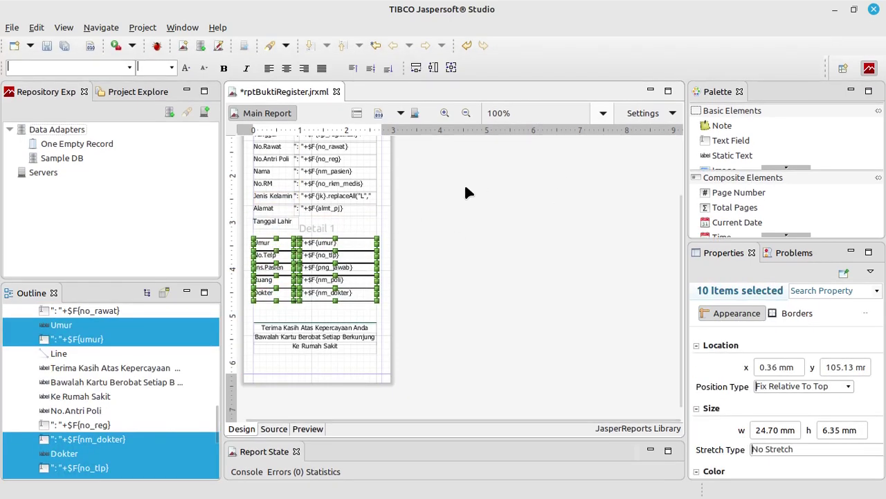
{"action": "key", "text": "Up"}
{"action": "key", "text": "Up"}
{"action": "key", "text": "Up"}
{"action": "key", "text": "Up"}
{"action": "key", "text": "Up"}
{"action": "key", "text": "Up"}
{"action": "key", "text": "Up"}
{"action": "key", "text": "Up"}
{"action": "key", "text": "Up"}
{"action": "key", "text": "Up"}
{"action": "key", "text": "Up"}
{"action": "key", "text": "Up"}
{"action": "key", "text": "Up"}
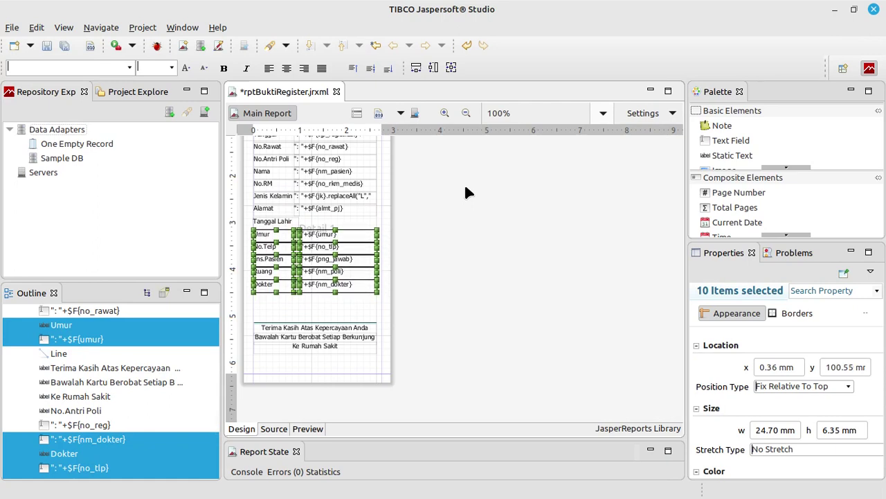
Paste a copy of the Dokter label below the Dokter row and rename it 'Rujukan'
{"action": "left_click", "coordinate": [420, 187]}
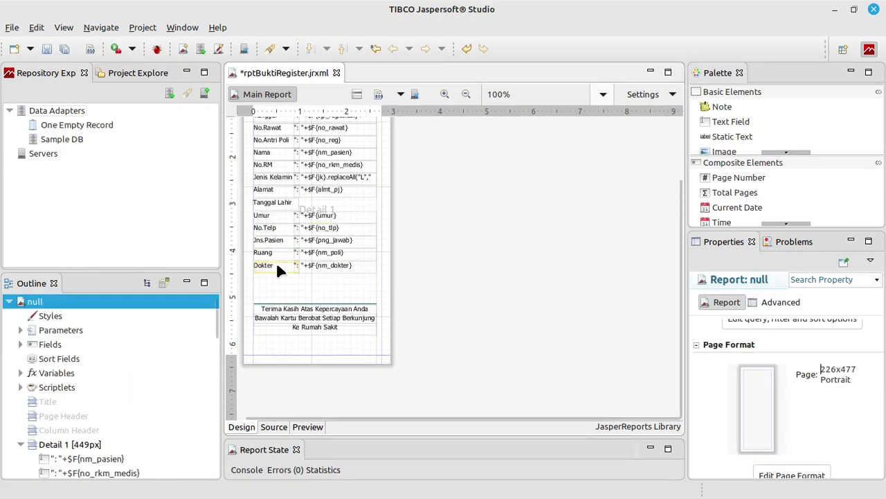
{"action": "left_click", "coordinate": [277, 286]}
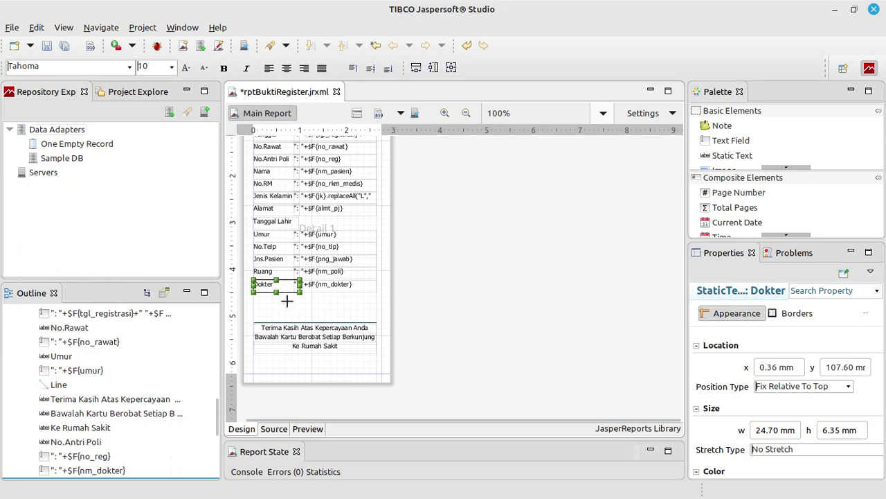
{"action": "left_click", "coordinate": [288, 300]}
{"action": "key", "text": "ctrl+z"}
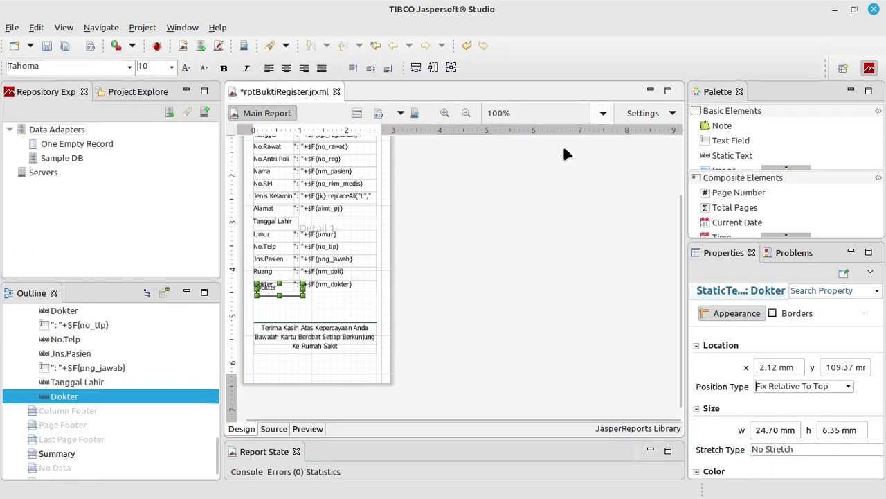
{"action": "key", "text": "Down"}
{"action": "key", "text": "Down"}
{"action": "key", "text": "Down"}
{"action": "key", "text": "Down"}
{"action": "key", "text": "Down"}
{"action": "key", "text": "Down"}
{"action": "key", "text": "Down"}
{"action": "key", "text": "Down"}
{"action": "key", "text": "Down"}
{"action": "key", "text": "Down"}
{"action": "key", "text": "Down"}
{"action": "key", "text": "Down"}
{"action": "key", "text": "Down"}
{"action": "key", "text": "Down"}
{"action": "key", "text": "Down"}
{"action": "key", "text": "Down"}
{"action": "key", "text": "Down"}
{"action": "key", "text": "Down"}
{"action": "key", "text": "Left"}
{"action": "key", "text": "Left"}
{"action": "key", "text": "Left"}
{"action": "key", "text": "Left"}
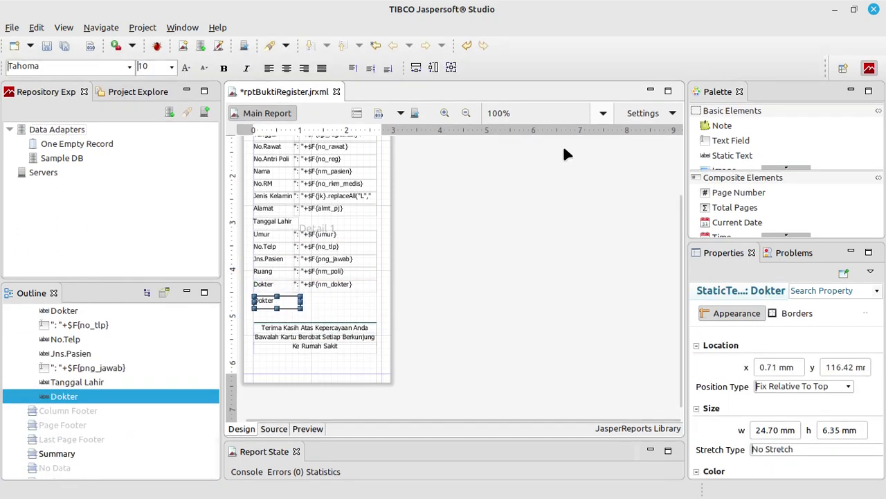
{"action": "key", "text": "Up"}
{"action": "key", "text": "Up"}
{"action": "key", "text": "Up"}
{"action": "key", "text": "Up"}
{"action": "key", "text": "Up"}
{"action": "key", "text": "Left"}
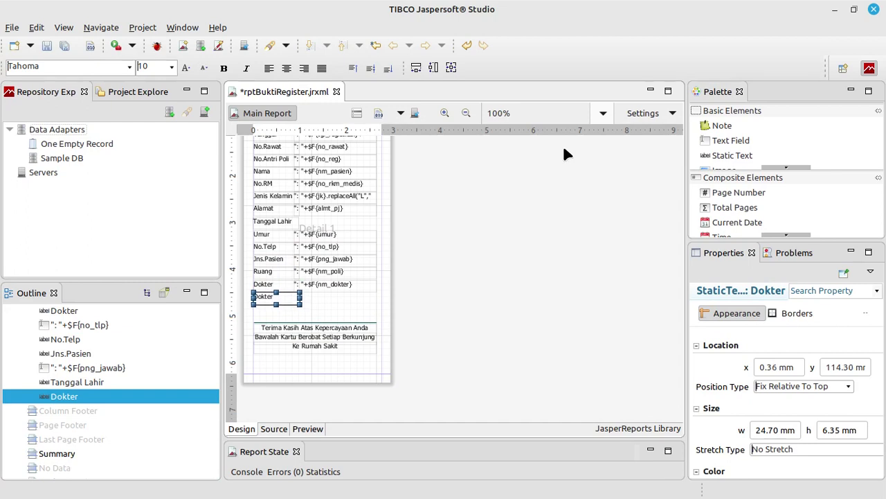
{"action": "double_click", "coordinate": [280, 295]}
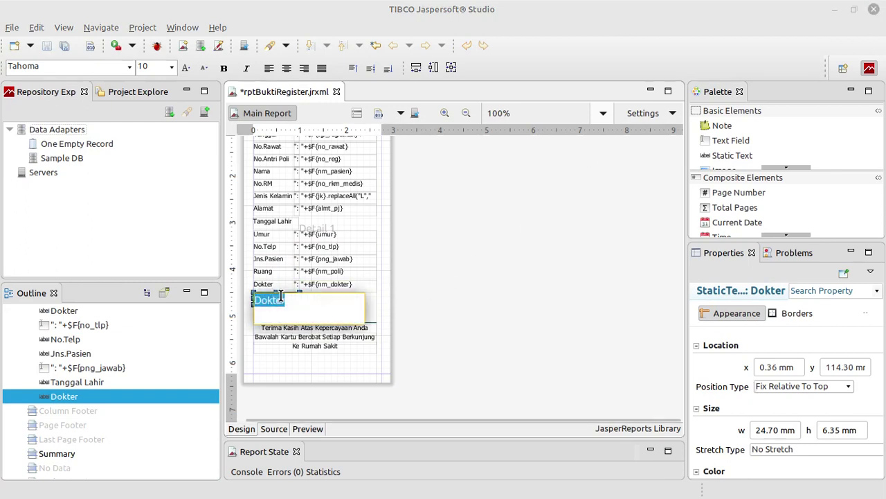
{"action": "type", "text": "Rujukan"}
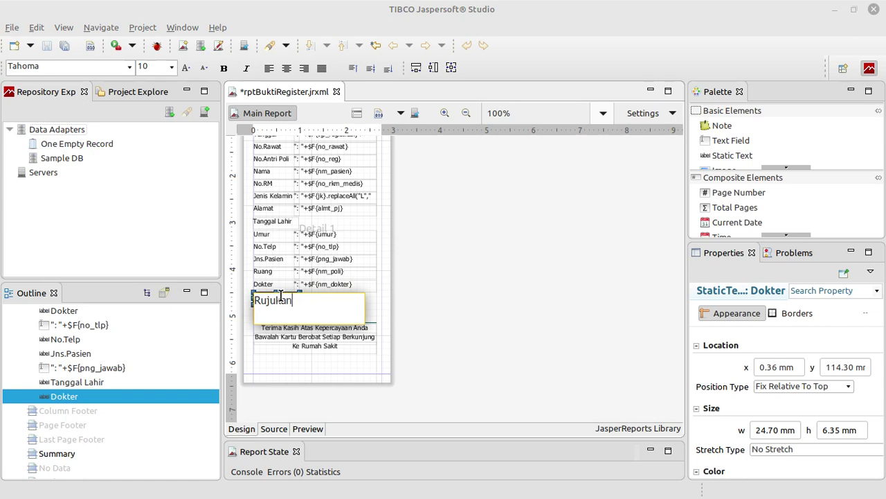
{"action": "left_click", "coordinate": [492, 305]}
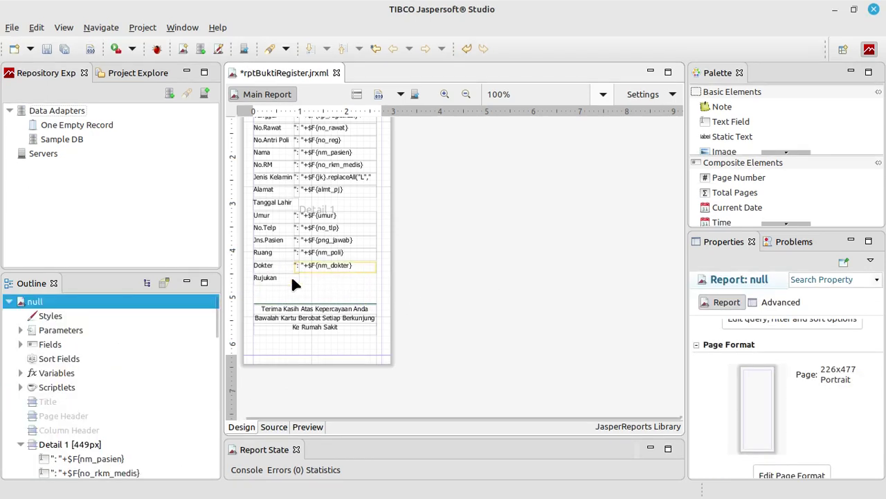
Move the thank-you footer up under Rujukan and shrink the Detail band to 389px
{"action": "left_click_drag", "start_coordinate": [370, 344], "coordinate": [255, 303]}
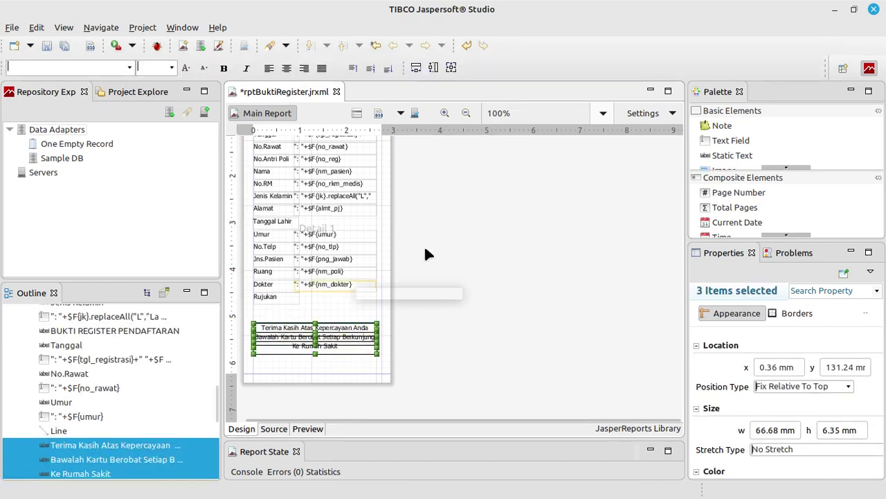
{"action": "key", "text": "Up"}
{"action": "key", "text": "Up"}
{"action": "key", "text": "Up"}
{"action": "key", "text": "Up"}
{"action": "key", "text": "Up"}
{"action": "key", "text": "Up"}
{"action": "key", "text": "Up"}
{"action": "key", "text": "Up"}
{"action": "key", "text": "Up"}
{"action": "key", "text": "Up"}
{"action": "key", "text": "Up"}
{"action": "key", "text": "Up"}
{"action": "key", "text": "Up"}
{"action": "key", "text": "Up"}
{"action": "key", "text": "Up"}
{"action": "key", "text": "Up"}
{"action": "key", "text": "Up"}
{"action": "key", "text": "Up"}
{"action": "key", "text": "Up"}
{"action": "key", "text": "Up"}
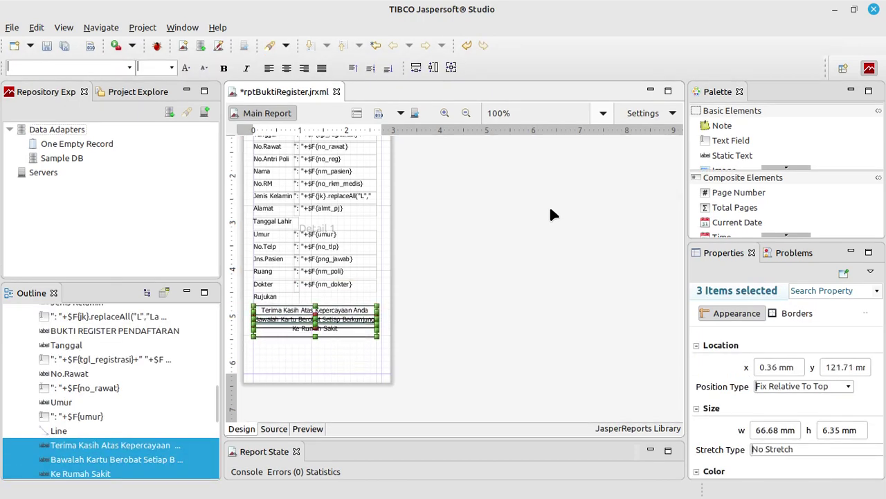
{"action": "left_click", "coordinate": [549, 210]}
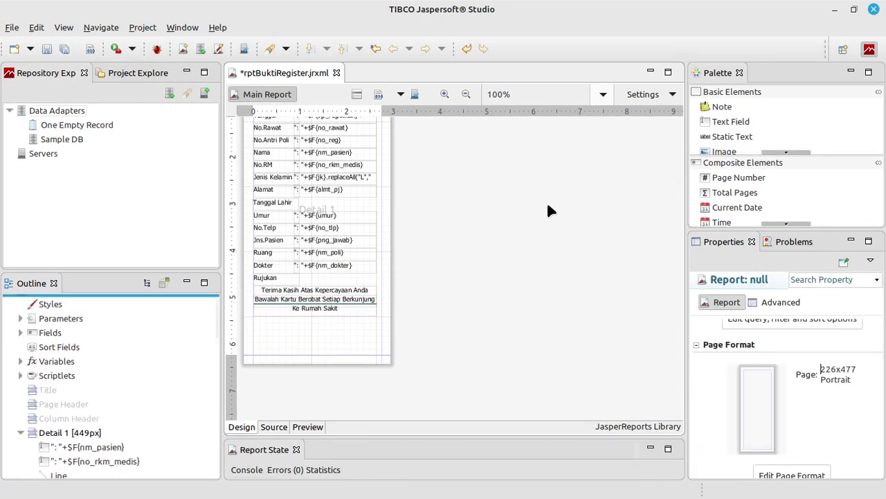
{"action": "left_click_drag", "start_coordinate": [333, 281], "coordinate": [322, 368]}
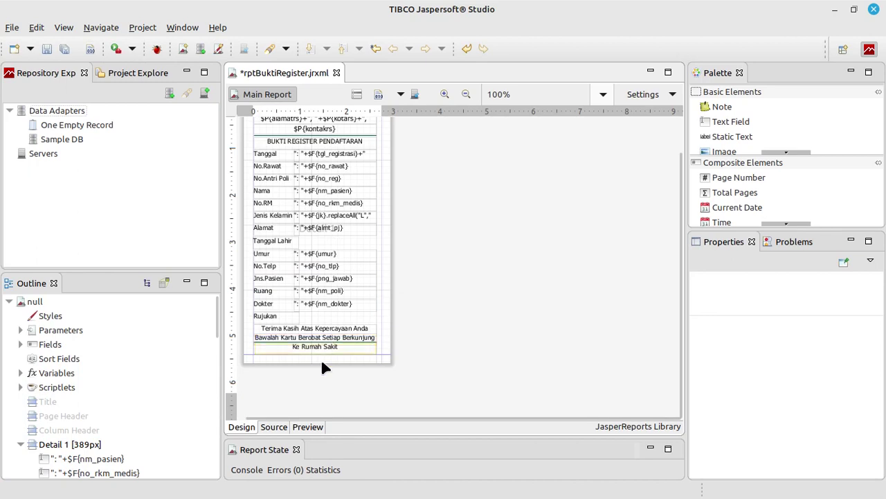
Save and preview the receipt, run the Project menu build, and minimize Jaspersoft
{"action": "left_click", "coordinate": [47, 49]}
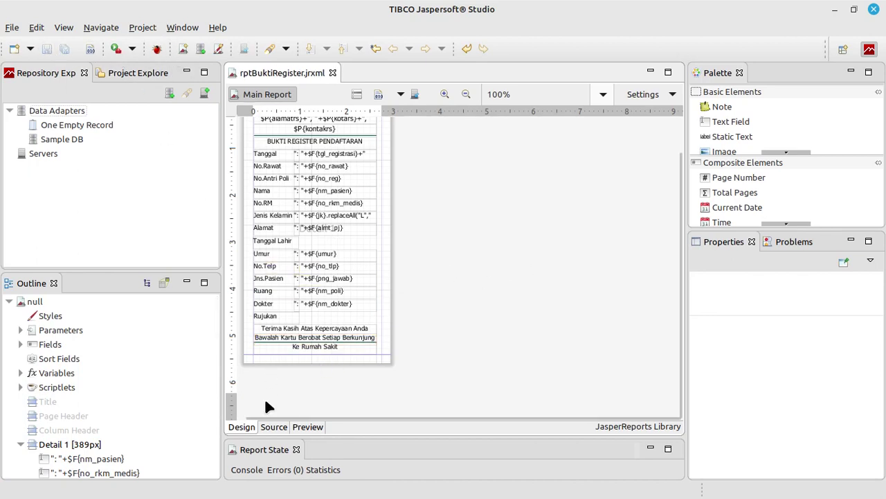
{"action": "left_click", "coordinate": [306, 427]}
{"action": "left_click", "coordinate": [155, 28]}
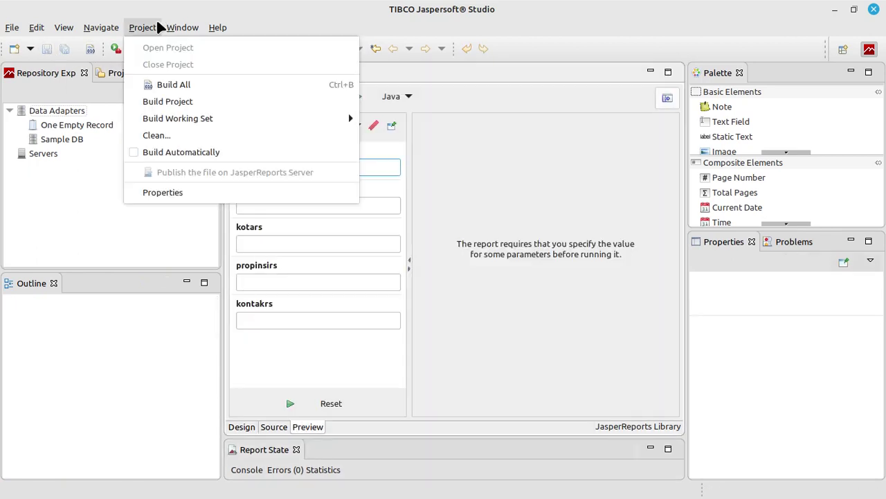
{"action": "left_click", "coordinate": [159, 95]}
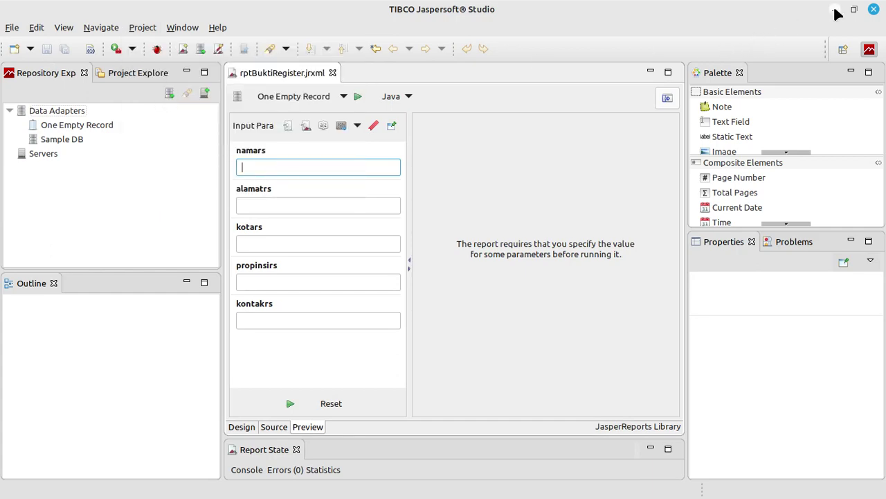
{"action": "left_click", "coordinate": [835, 10]}
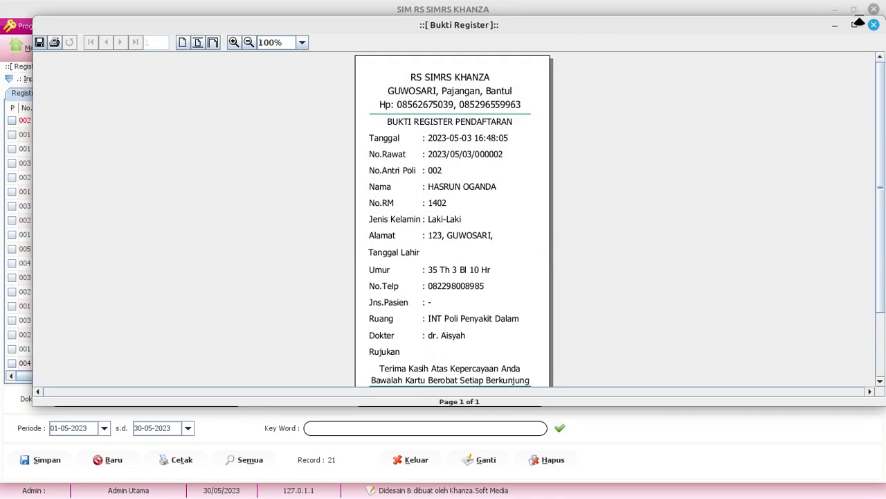
Close the reprinted receipt showing the Tanggal Lahir and Rujukan rows, then return to NetBeans
{"action": "left_click", "coordinate": [874, 24]}
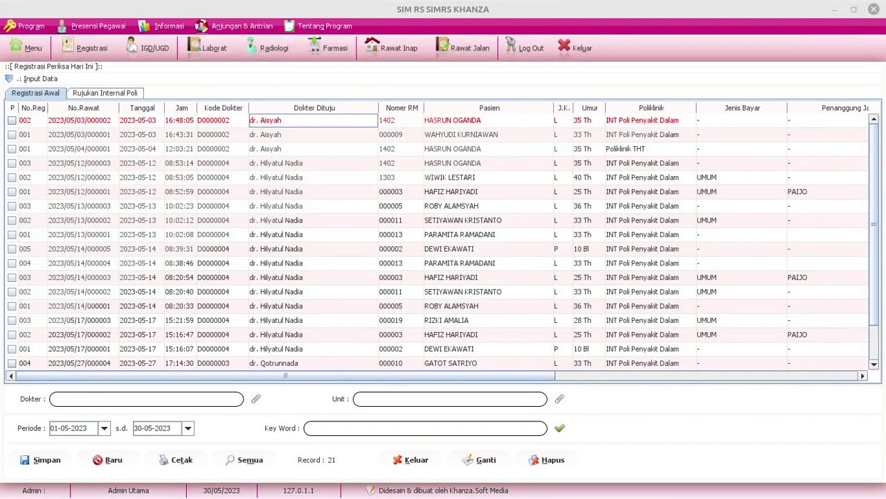
{"action": "key", "text": "alt+Tab"}
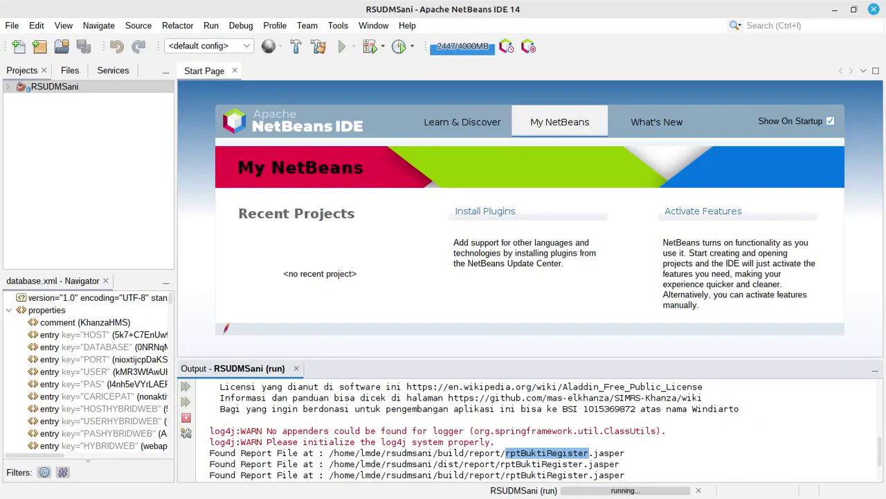
Search RSUDMSani for rptBuktiRegister.jasper, finding matches in DlgIGD, DlgPilihanCetakDokumen and DlgReg
{"action": "right_click", "coordinate": [59, 88]}
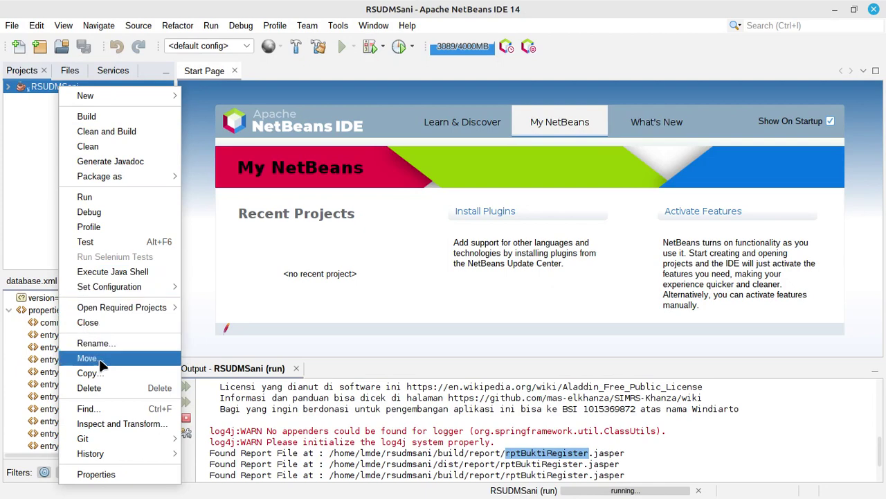
{"action": "left_click", "coordinate": [89, 408]}
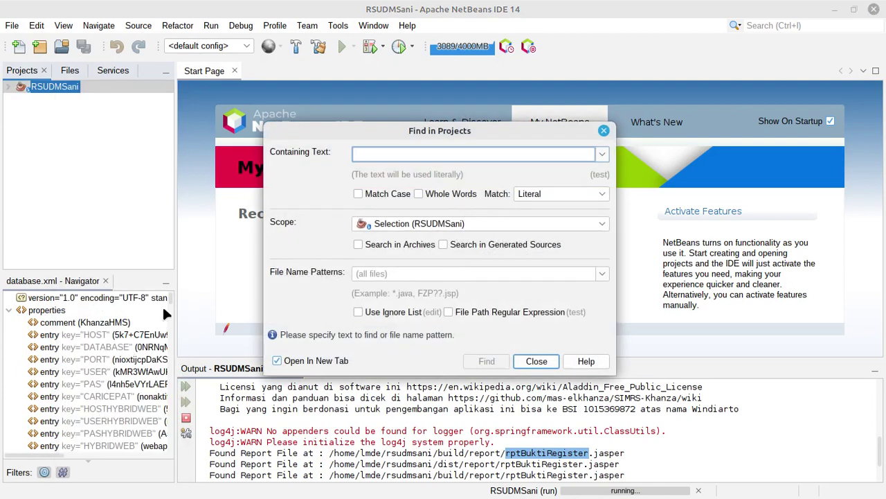
{"action": "type", "text": "rptBuktiRegister.jas"}
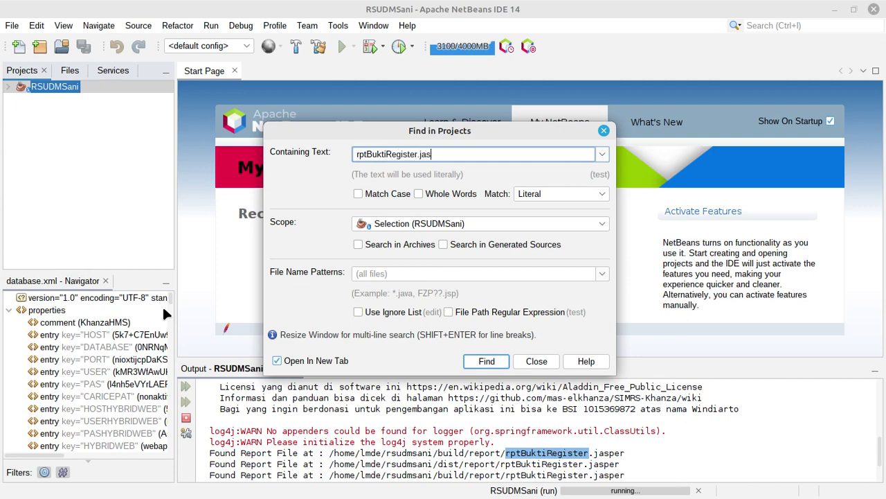
{"action": "type", "text": "per"}
{"action": "key", "text": "Return"}
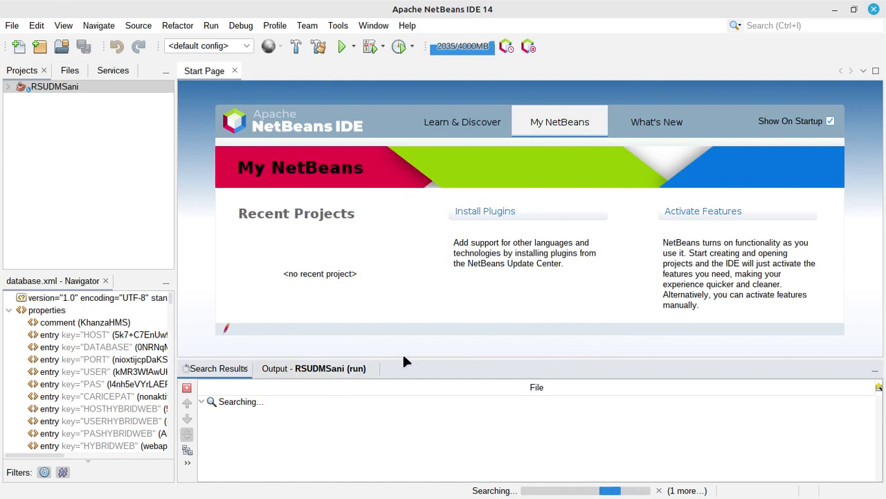
{"action": "left_click_drag", "start_coordinate": [402, 357], "coordinate": [397, 273]}
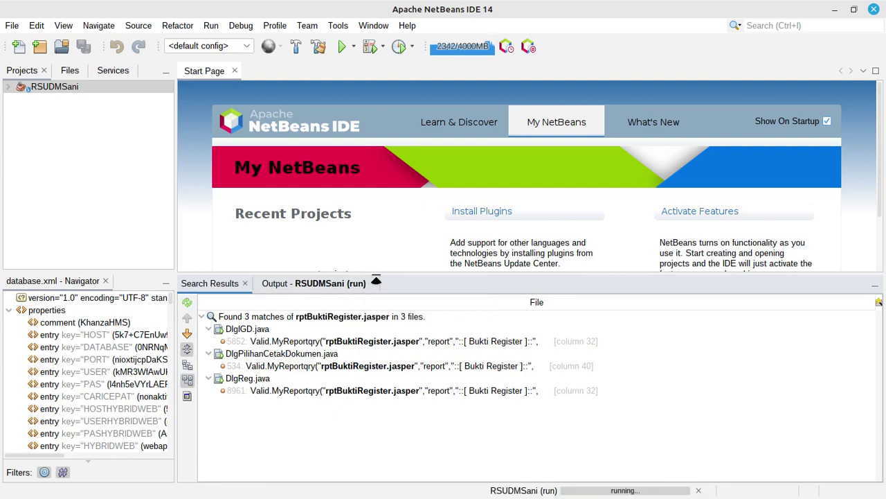
Open DlgReg.java at the rptBuktiRegister MyReportqry query in an enlarged editor, then switch to Firefox
{"action": "double_click", "coordinate": [331, 392]}
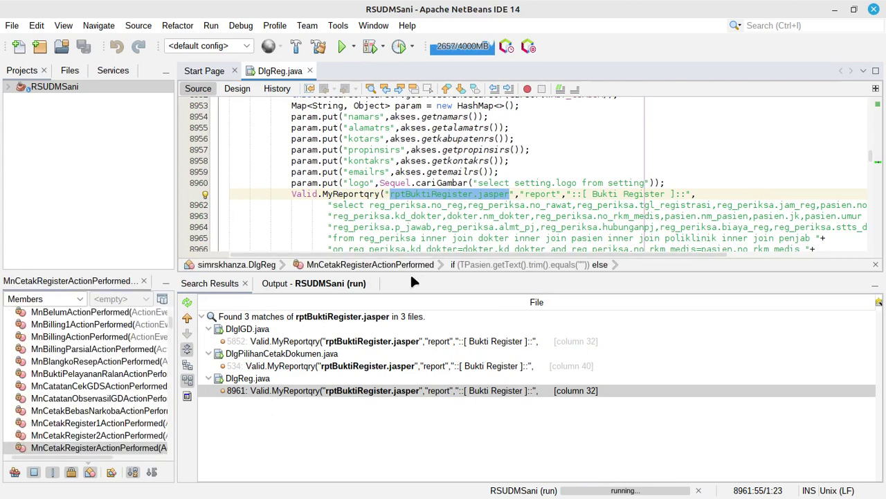
{"action": "left_click_drag", "start_coordinate": [411, 275], "coordinate": [410, 421]}
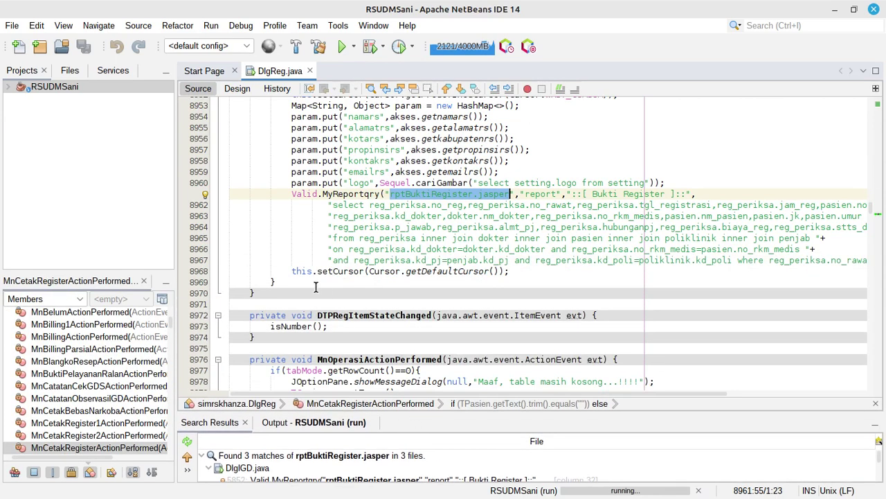
{"action": "left_click_drag", "start_coordinate": [177, 270], "coordinate": [152, 273]}
{"action": "scroll", "coordinate": [392, 198], "scroll_direction": "up", "scroll_amount": 2}
{"action": "left_click", "coordinate": [320, 194]}
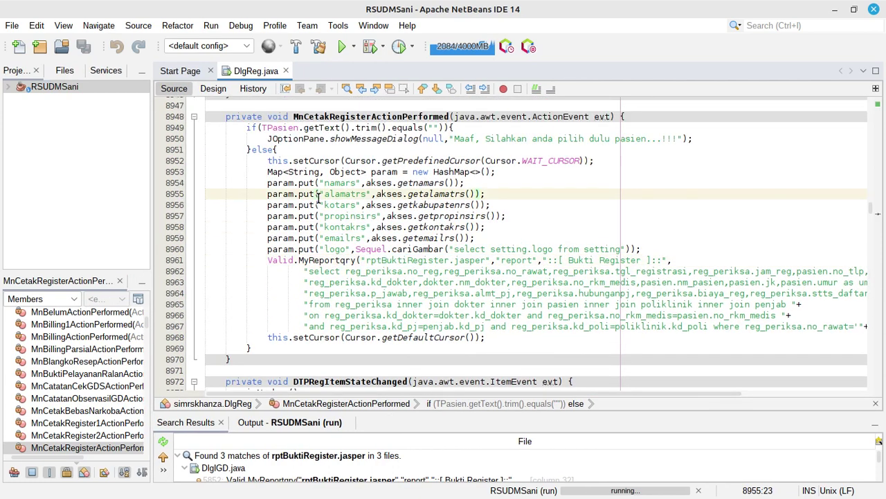
{"action": "left_click", "coordinate": [355, 261]}
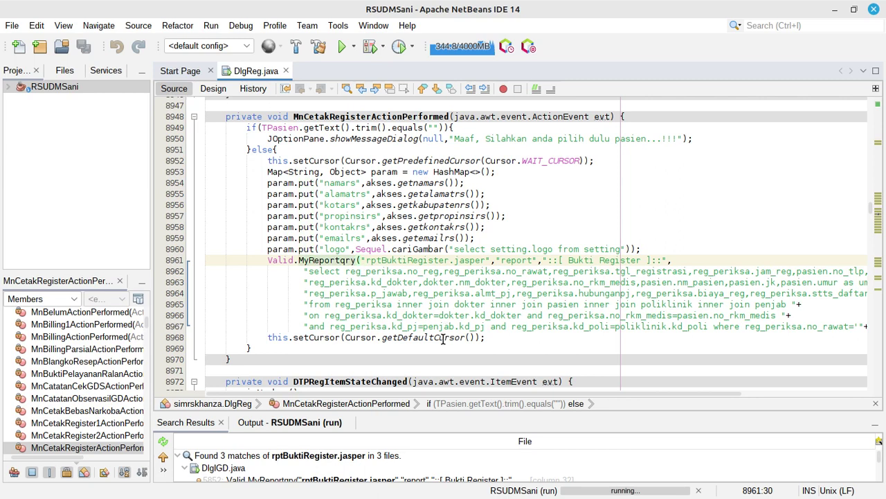
{"action": "left_click", "coordinate": [409, 281]}
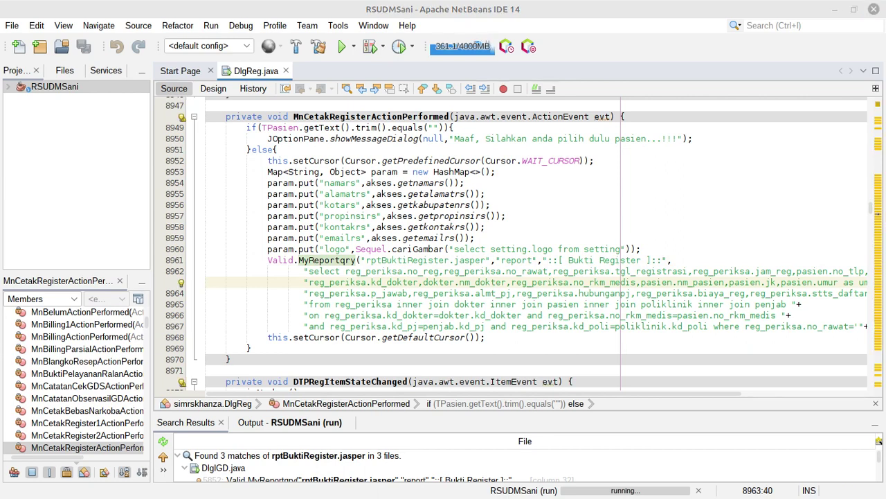
{"action": "key", "text": "alt+Tab"}
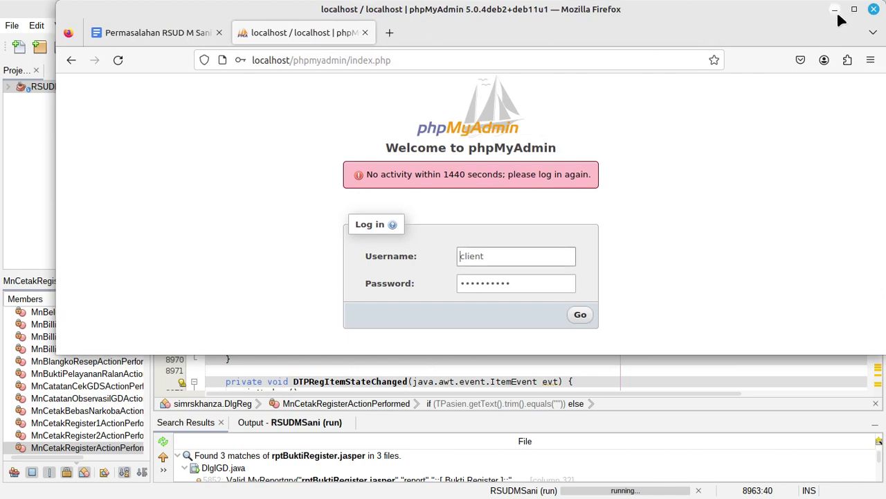
Log back in to phpMyAdmin, open the msani database and filter its tables for 'pasien'
{"action": "left_click", "coordinate": [853, 14]}
{"action": "left_click", "coordinate": [554, 312]}
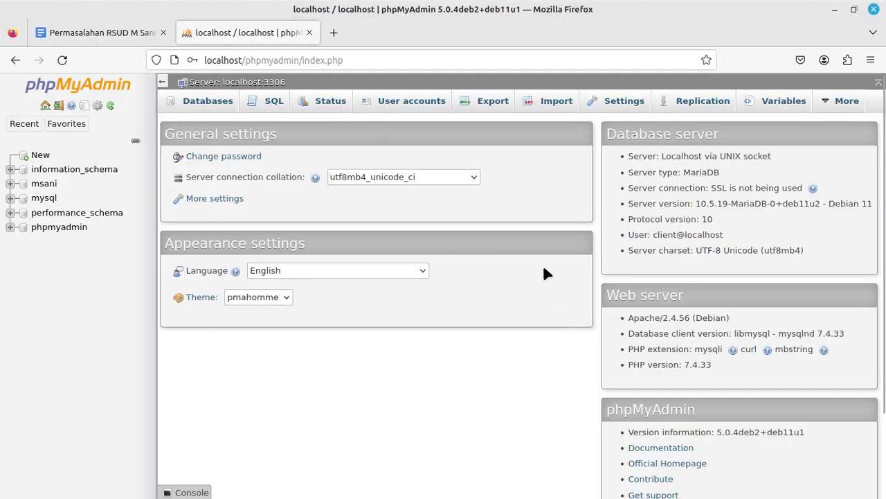
{"action": "left_click", "coordinate": [47, 184]}
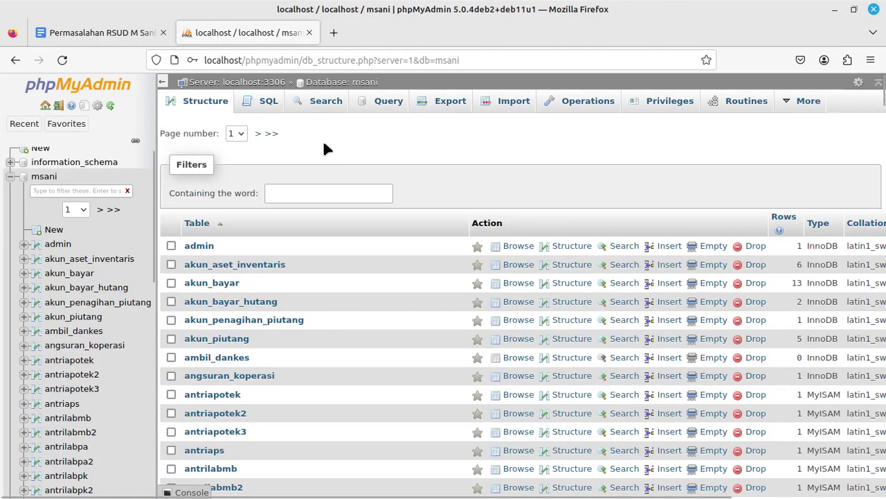
{"action": "left_click", "coordinate": [303, 193]}
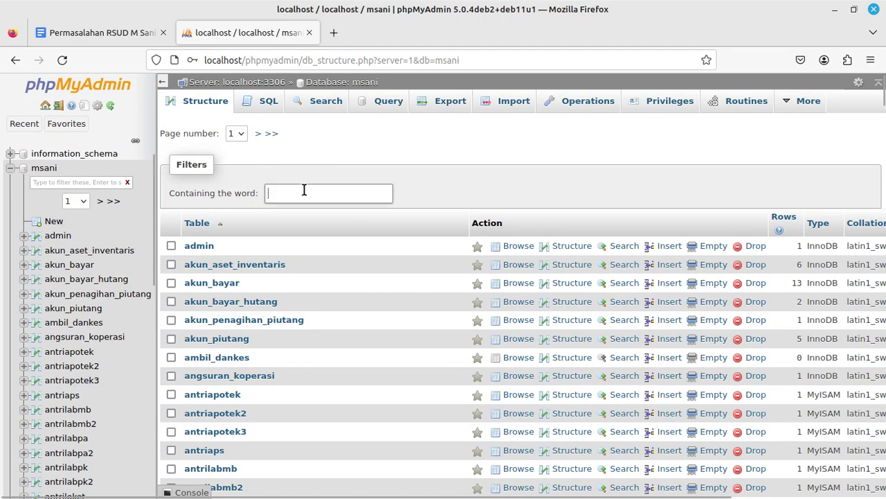
{"action": "left_click", "coordinate": [239, 134]}
{"action": "left_click", "coordinate": [236, 166]}
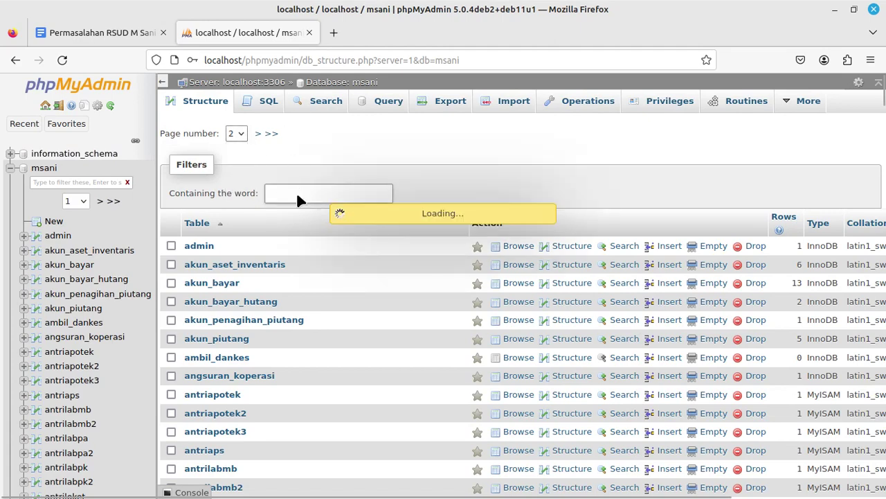
{"action": "type", "text": "pasien"}
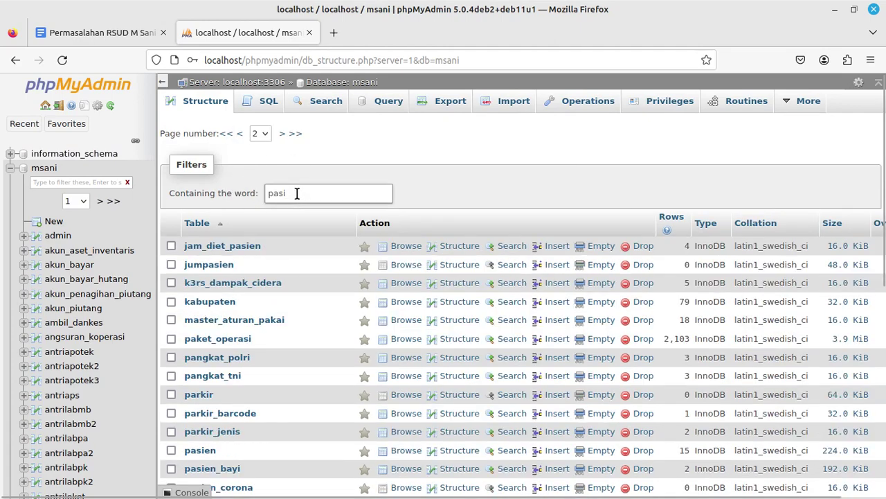
Copy the tgl_lahir column name from the pasien table's Structure, then minimize Firefox
{"action": "left_click", "coordinate": [200, 282]}
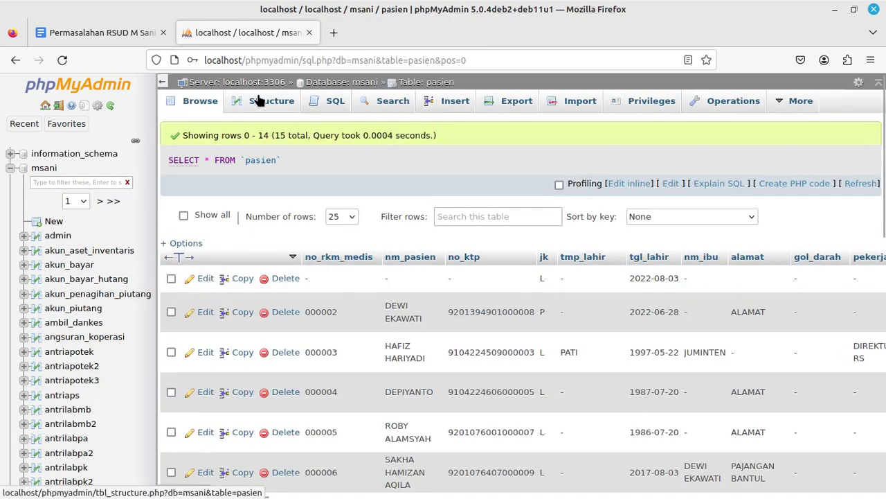
{"action": "left_click", "coordinate": [258, 100]}
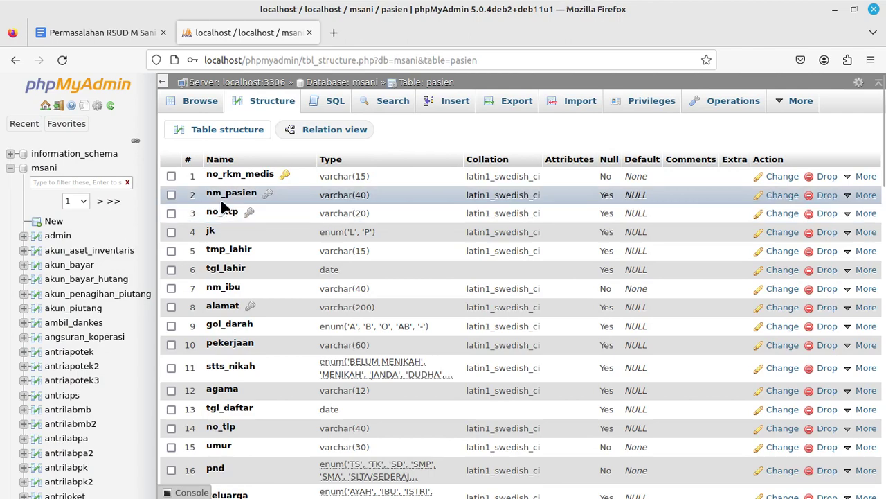
{"action": "left_click_drag", "start_coordinate": [207, 271], "coordinate": [246, 270]}
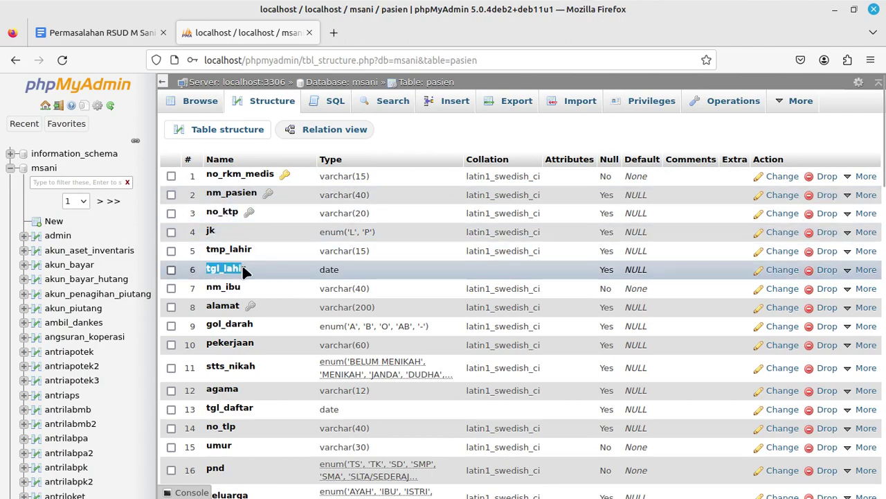
{"action": "right_click", "coordinate": [248, 273]}
{"action": "left_click", "coordinate": [258, 277]}
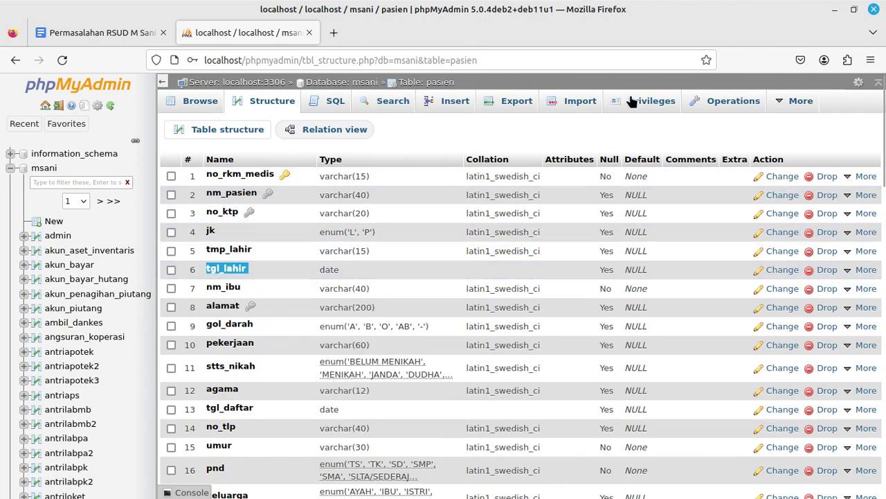
{"action": "left_click", "coordinate": [834, 9]}
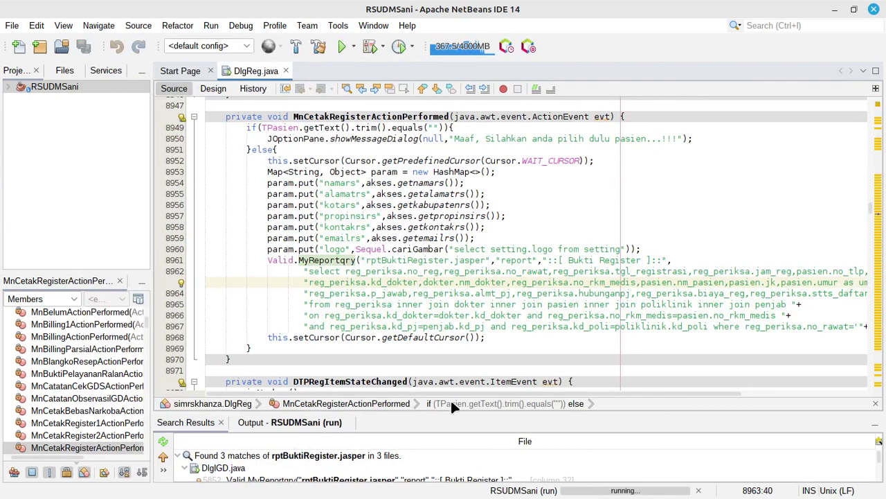
Append ',pasien.tgl_lahir' after penjab.png_jawab in the receipt query and save DlgReg.java
{"action": "left_click_drag", "start_coordinate": [422, 391], "coordinate": [443, 390]}
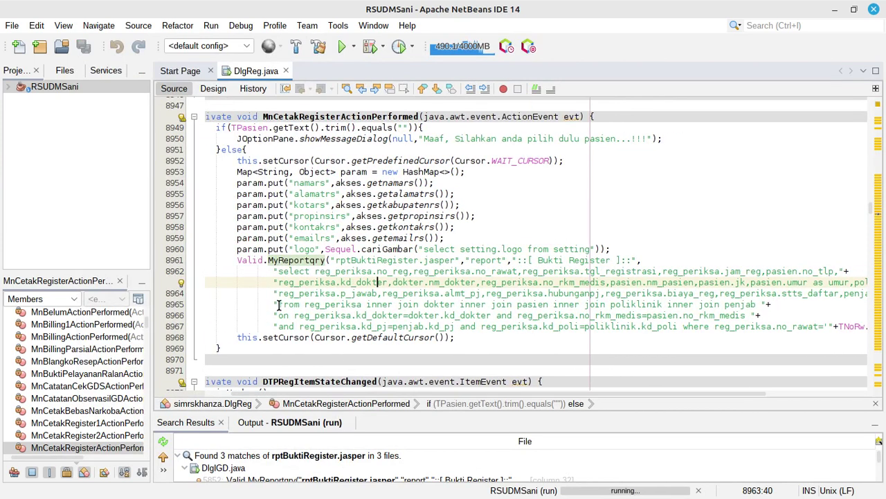
{"action": "left_click", "coordinate": [278, 305]}
{"action": "left_click_drag", "start_coordinate": [369, 392], "coordinate": [475, 401]}
{"action": "left_click", "coordinate": [806, 294]}
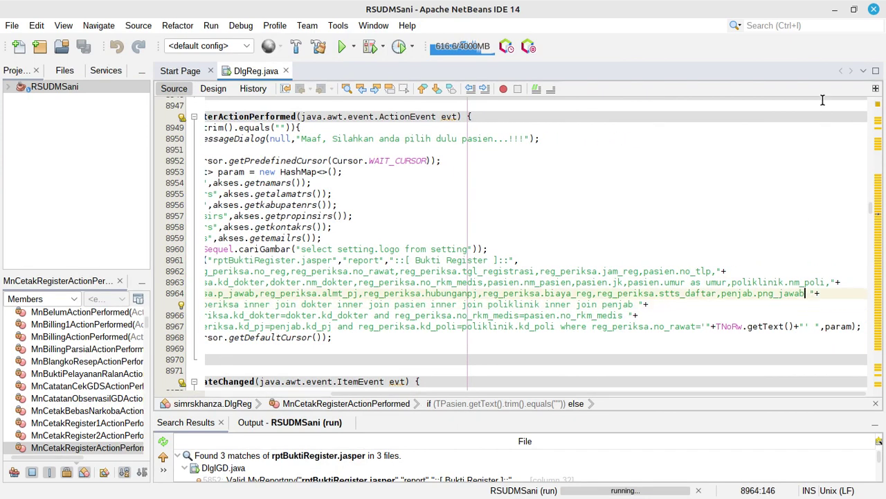
{"action": "type", "text": ",pas"}
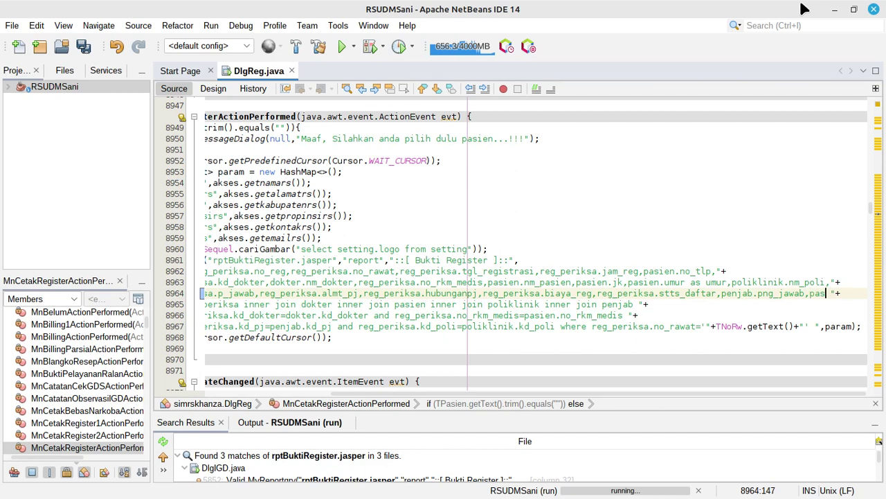
{"action": "type", "text": "ien.tgl_lahir"}
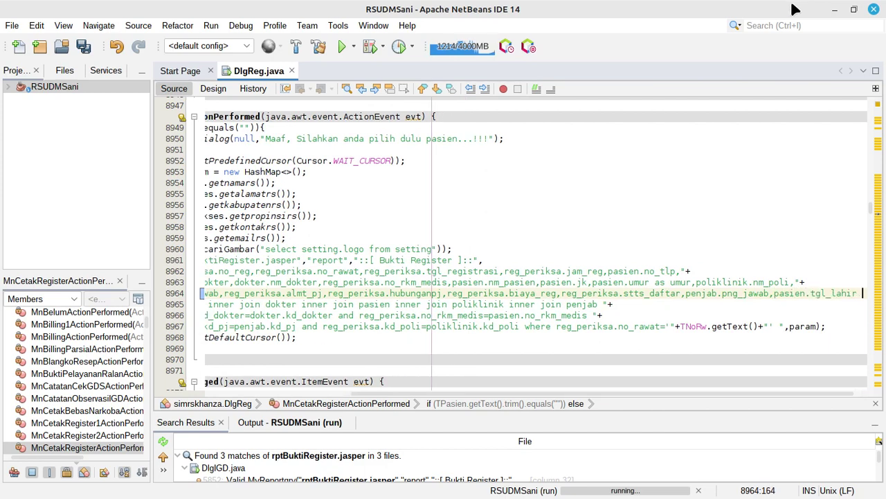
{"action": "left_click", "coordinate": [91, 45]}
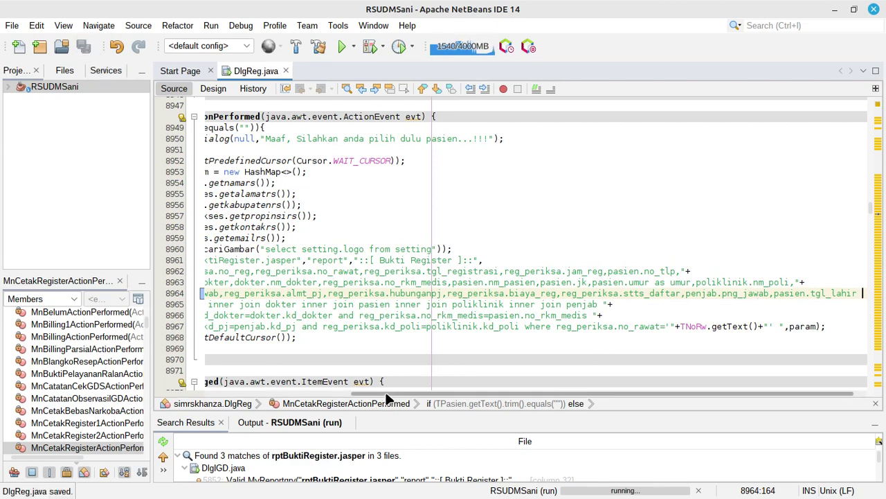
{"action": "scroll", "coordinate": [318, 313], "scroll_direction": "left", "scroll_amount": 5}
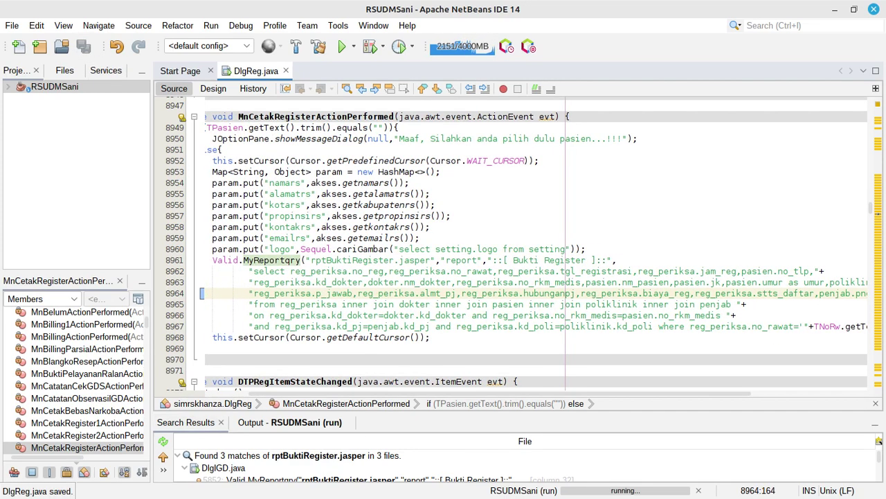
{"action": "key", "text": "alt+Tab"}
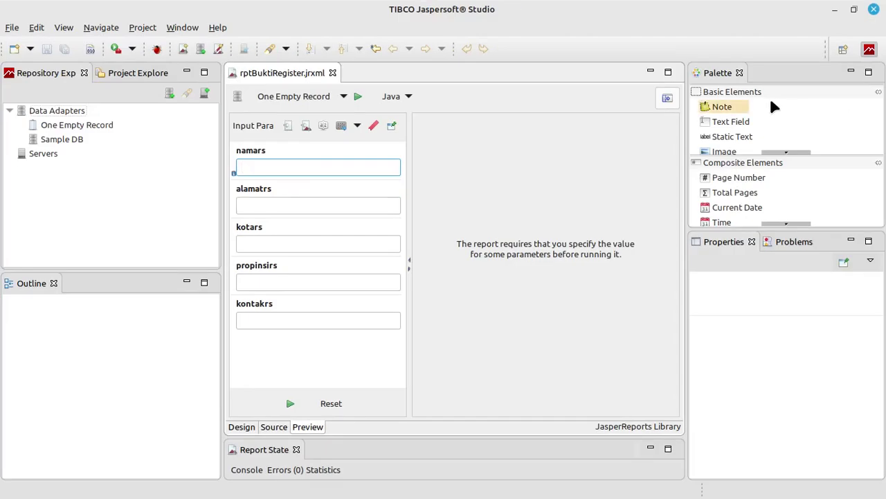
In the Design view, create a new report field named tgl_lahir
{"action": "left_click", "coordinate": [242, 427]}
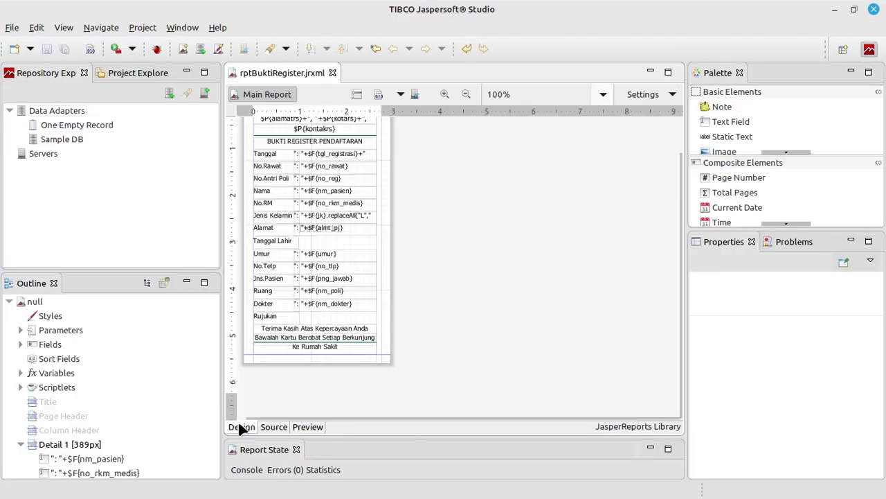
{"action": "right_click", "coordinate": [53, 344]}
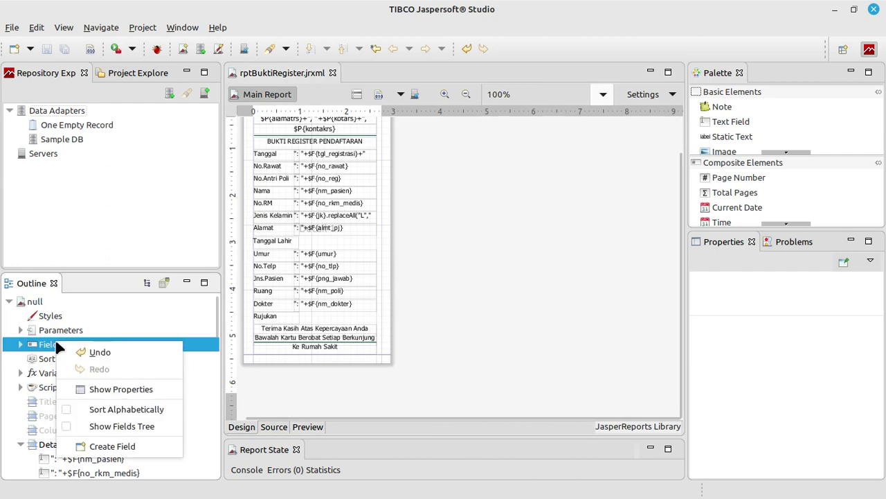
{"action": "left_click", "coordinate": [111, 445]}
{"action": "double_click", "coordinate": [790, 331]}
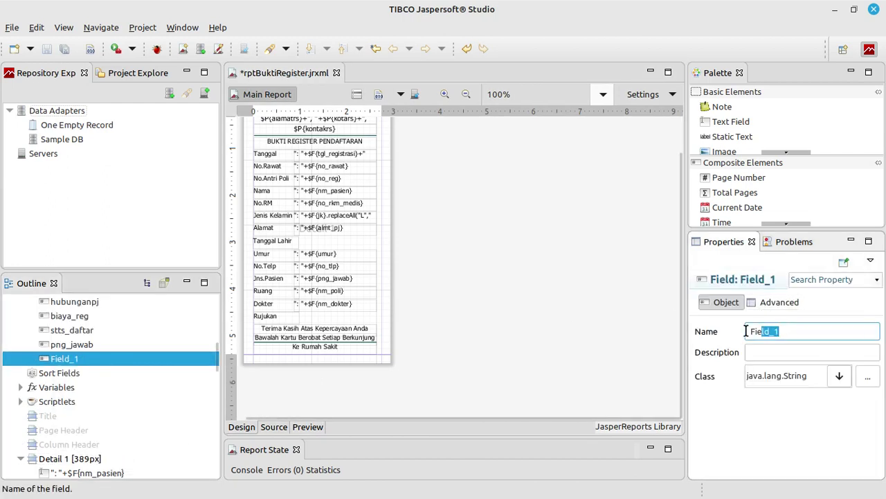
{"action": "type", "text": "tgl_lahir"}
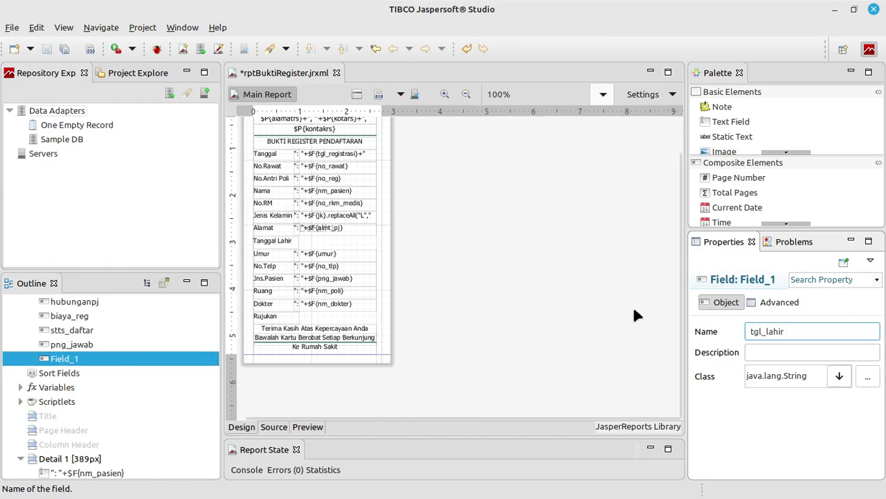
{"action": "left_click", "coordinate": [645, 298]}
Drop the tgl_lahir field onto the Tanggal Lahir row and delete its extra label
{"action": "scroll", "coordinate": [84, 365], "scroll_direction": "down", "scroll_amount": 5}
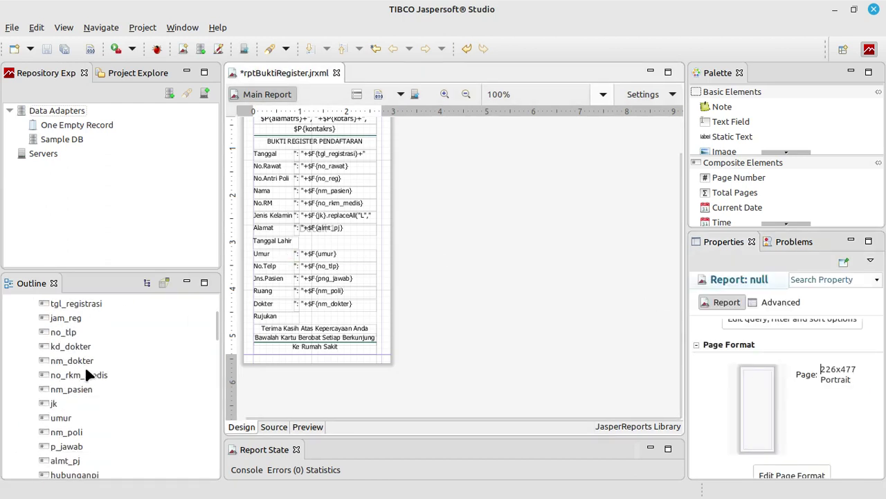
{"action": "left_click", "coordinate": [67, 420]}
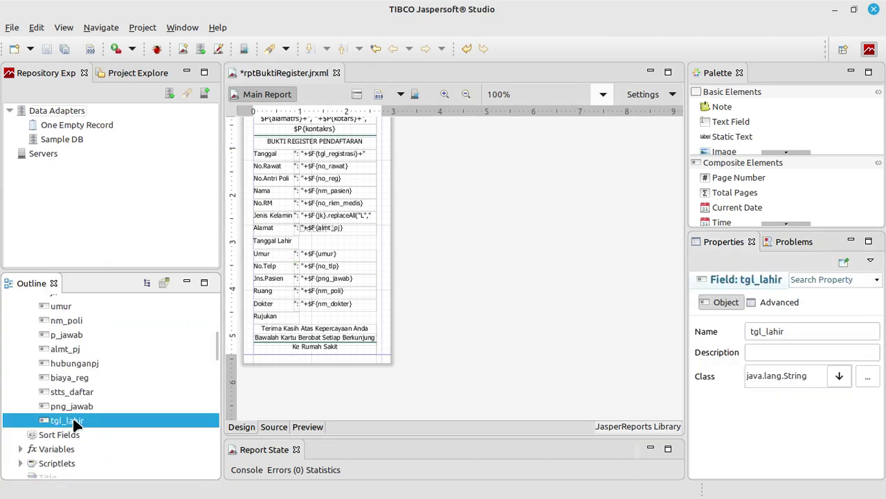
{"action": "left_click_drag", "start_coordinate": [74, 424], "coordinate": [250, 246]}
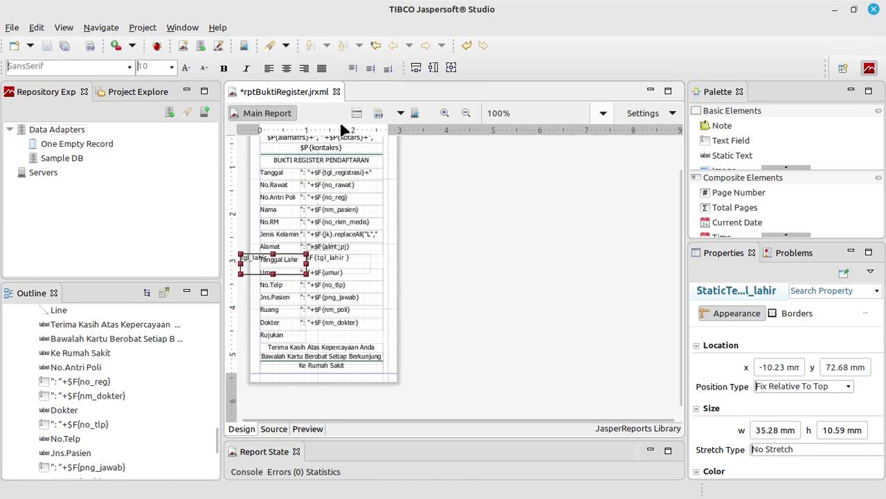
{"action": "key", "text": "Delete"}
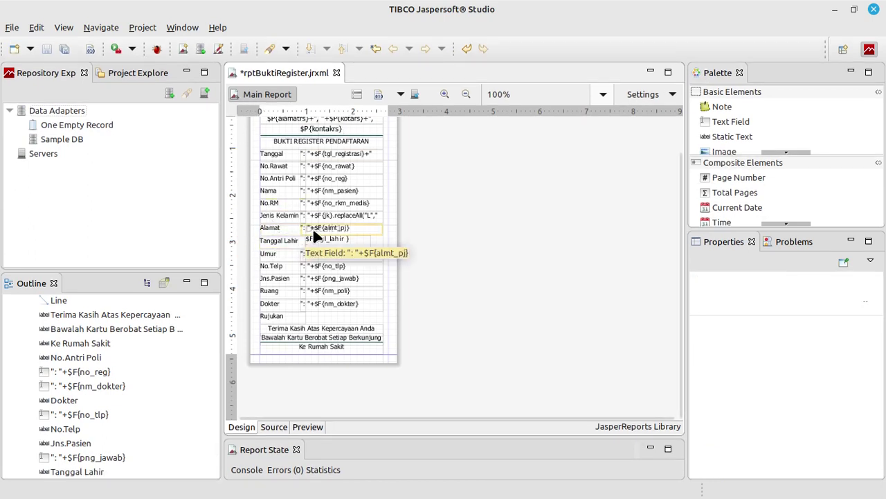
Set the Tanggal Lahir field's expression to ": "+$F{tgl_lahir}, borrowing the colon prefix from the Alamat field
{"action": "left_click", "coordinate": [318, 229]}
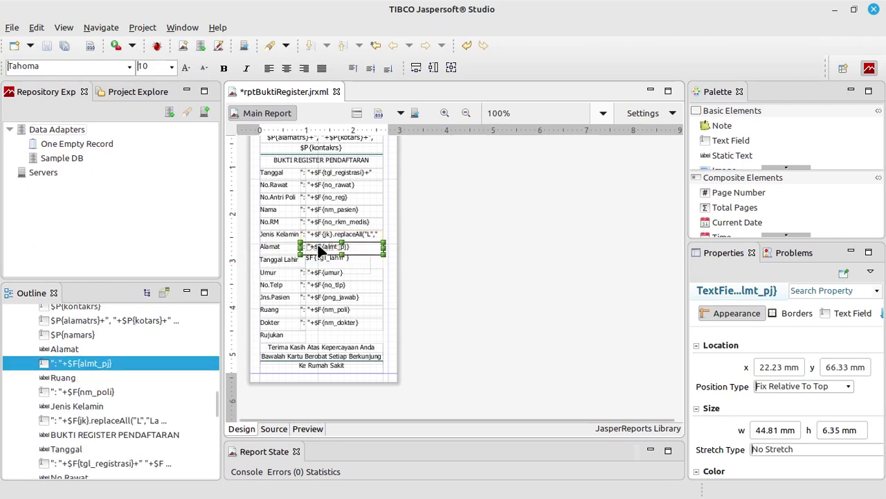
{"action": "double_click", "coordinate": [320, 248]}
{"action": "left_click", "coordinate": [292, 90]}
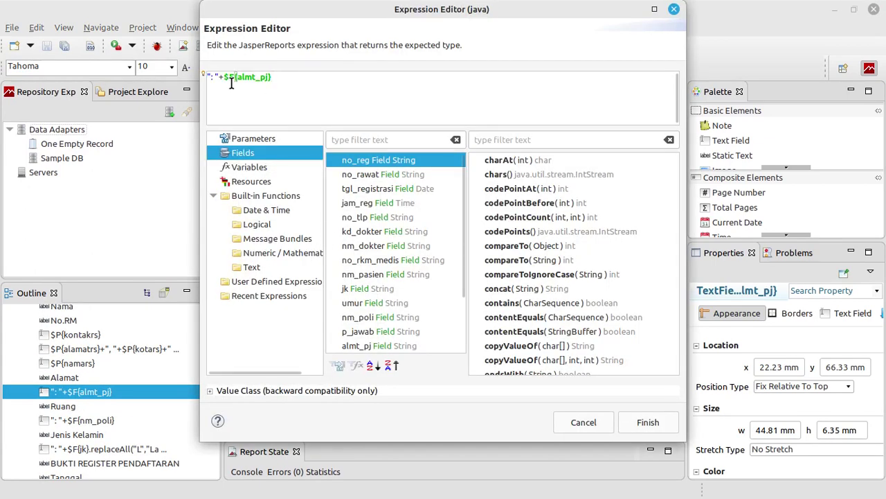
{"action": "left_click_drag", "start_coordinate": [223, 78], "coordinate": [177, 71]}
{"action": "key", "text": "ctrl+c"}
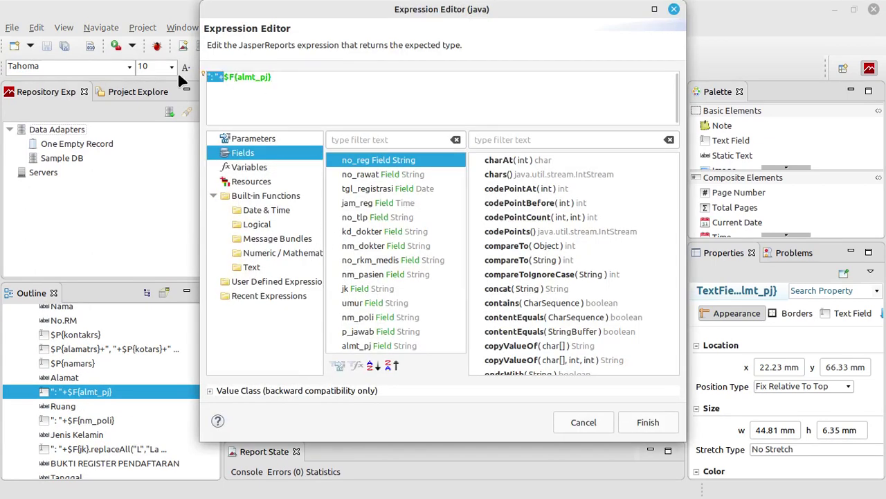
{"action": "left_click", "coordinate": [582, 421]}
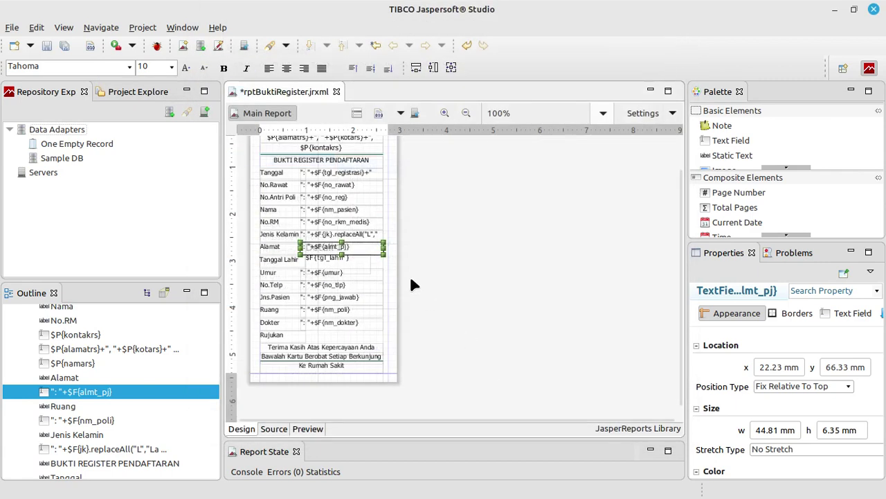
{"action": "double_click", "coordinate": [339, 258]}
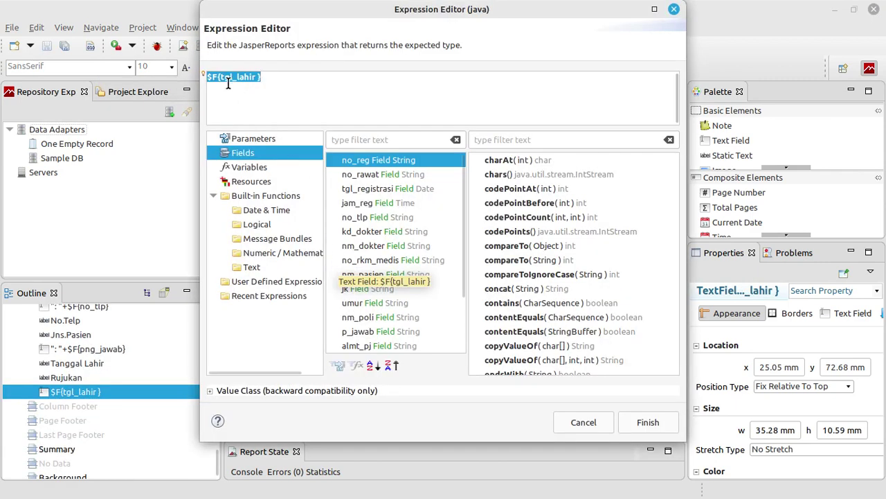
{"action": "key", "text": "Home"}
{"action": "key", "text": "ctrl+v"}
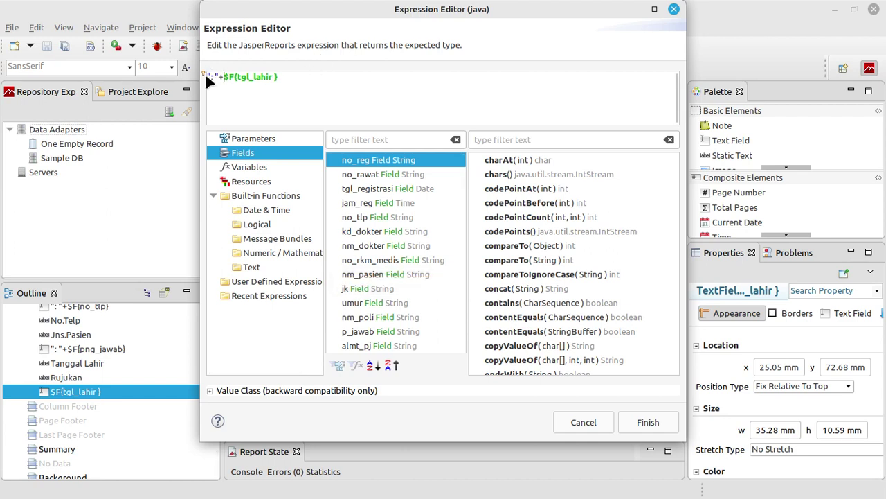
{"action": "left_click", "coordinate": [640, 419]}
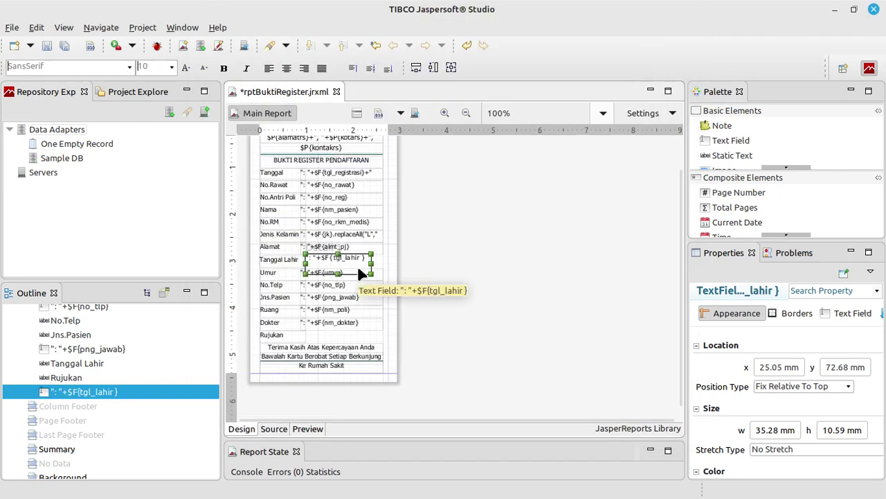
Nudge the tgl_lahir field into line with the other receipt values
{"action": "key", "text": "Down"}
{"action": "key", "text": "Down"}
{"action": "key", "text": "Down"}
{"action": "key", "text": "Down"}
{"action": "key", "text": "Left"}
{"action": "key", "text": "Left"}
{"action": "key", "text": "Left"}
{"action": "key", "text": "Left"}
{"action": "key", "text": "Left"}
{"action": "key", "text": "Left"}
{"action": "key", "text": "Left"}
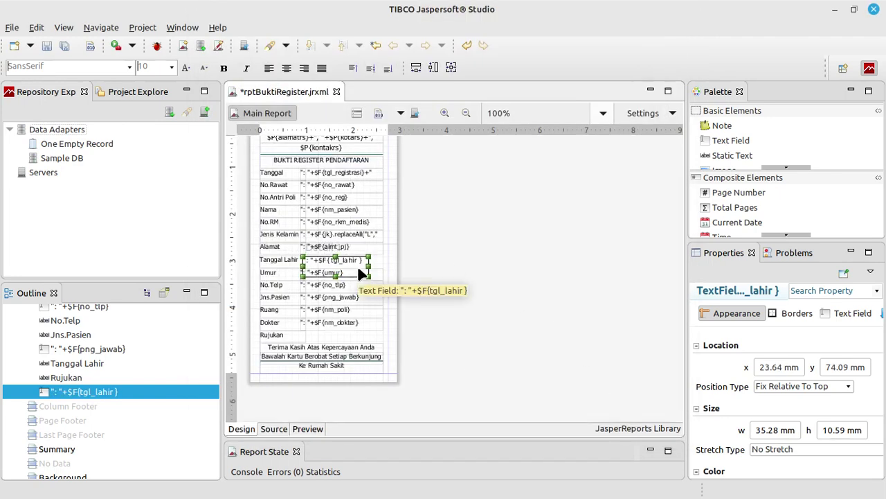
{"action": "key", "text": "Up"}
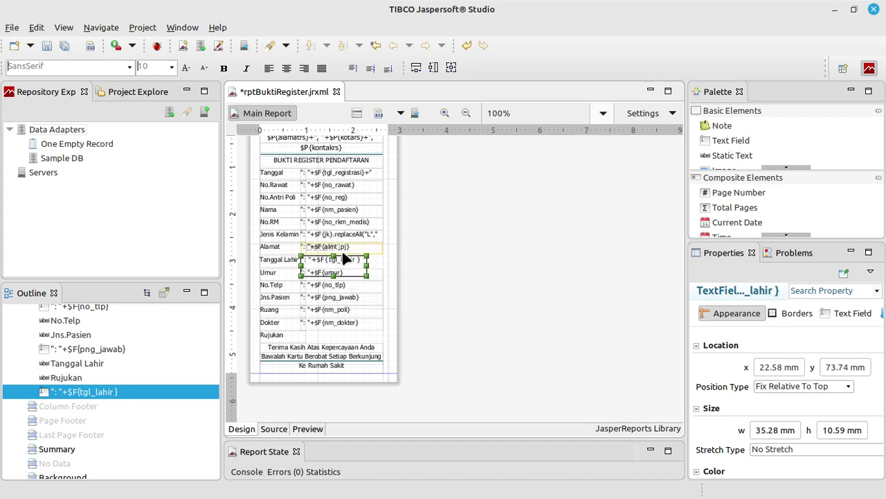
{"action": "left_click", "coordinate": [341, 249]}
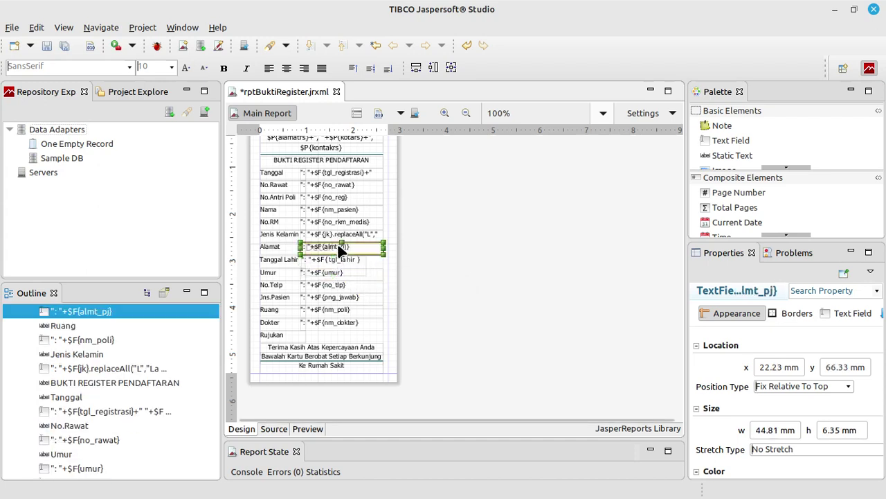
{"action": "left_click", "coordinate": [335, 261]}
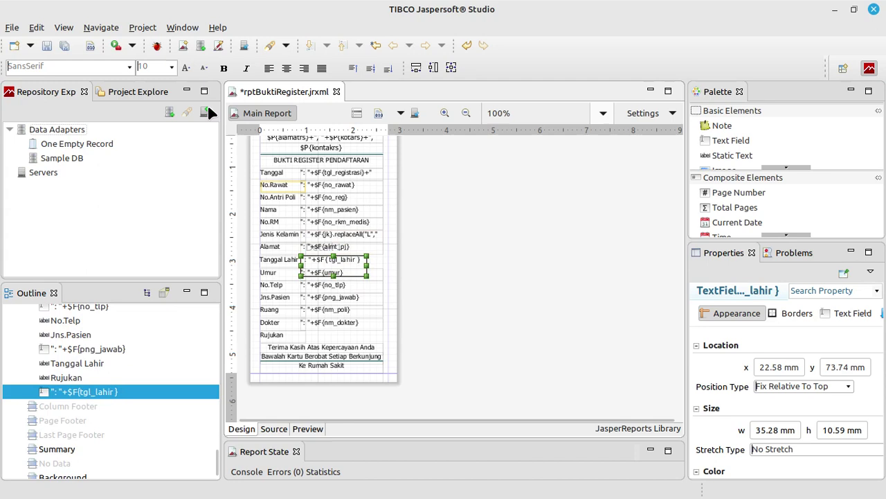
Give the field Tahoma font, widen it to about 44.46 mm, and save rptBuktiRegister.jrxml
{"action": "left_click", "coordinate": [129, 66]}
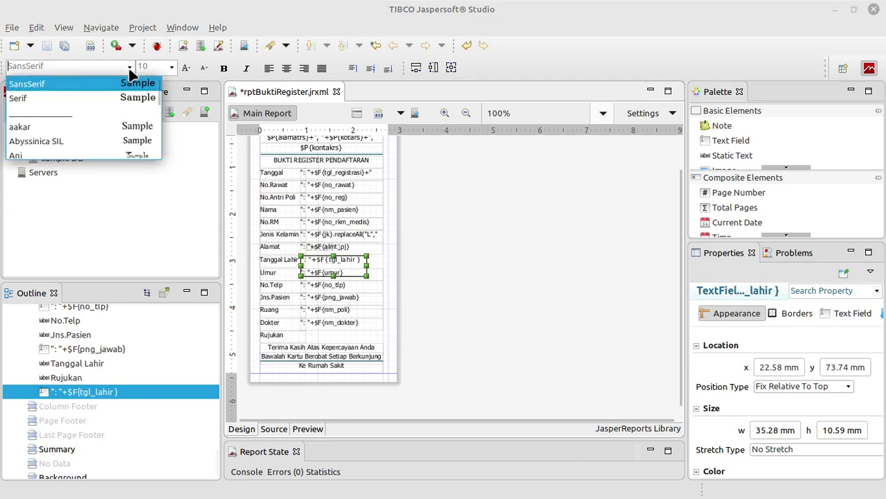
{"action": "type", "text": "T"}
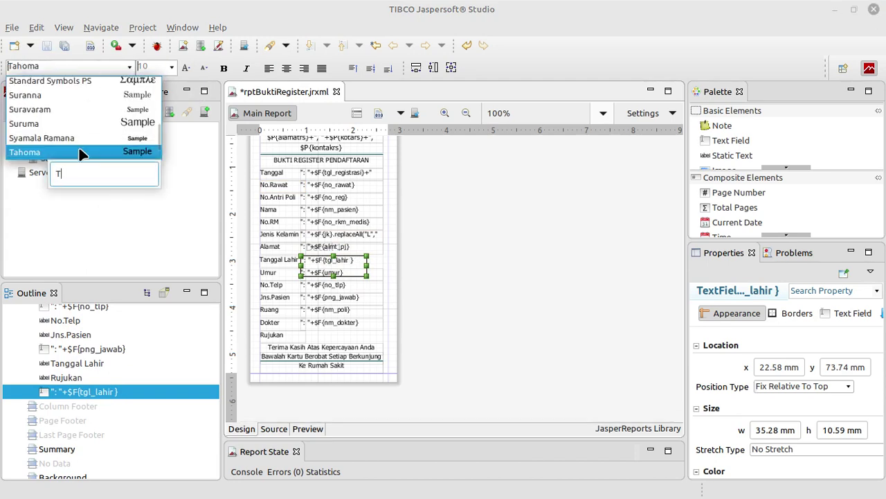
{"action": "left_click", "coordinate": [81, 152]}
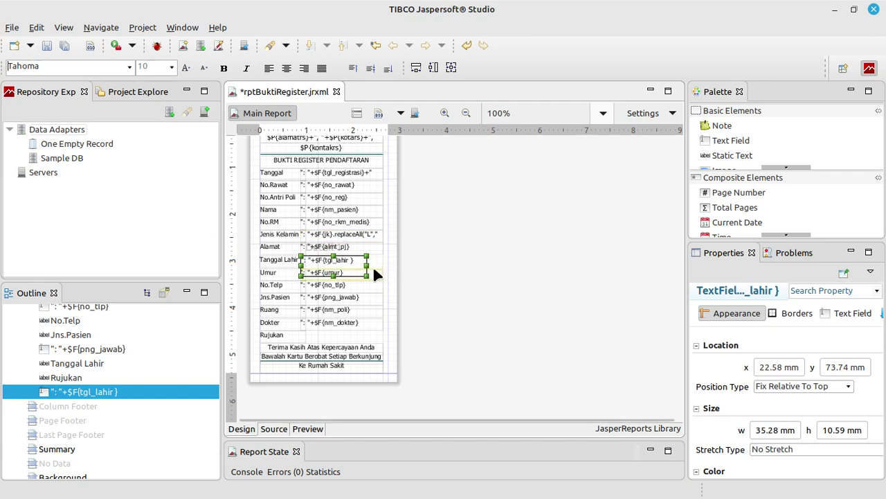
{"action": "left_click_drag", "start_coordinate": [366, 275], "coordinate": [383, 275]}
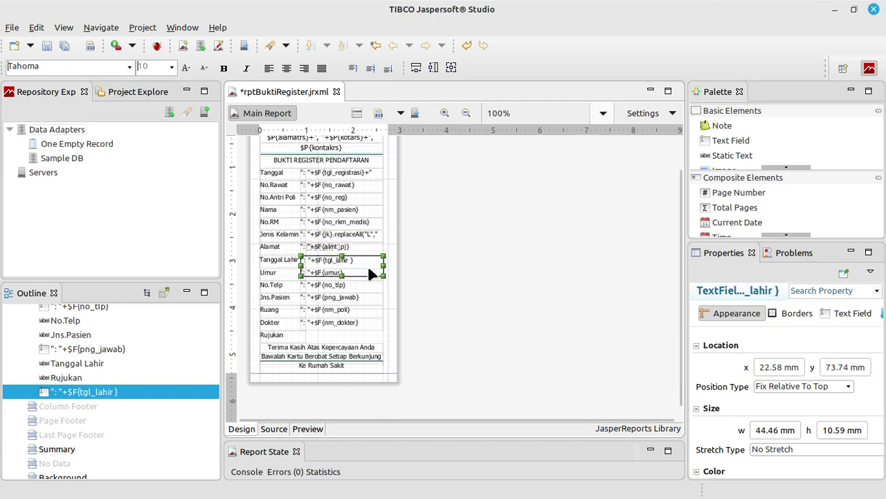
{"action": "left_click_drag", "start_coordinate": [338, 258], "coordinate": [340, 261]}
{"action": "left_click", "coordinate": [428, 264]}
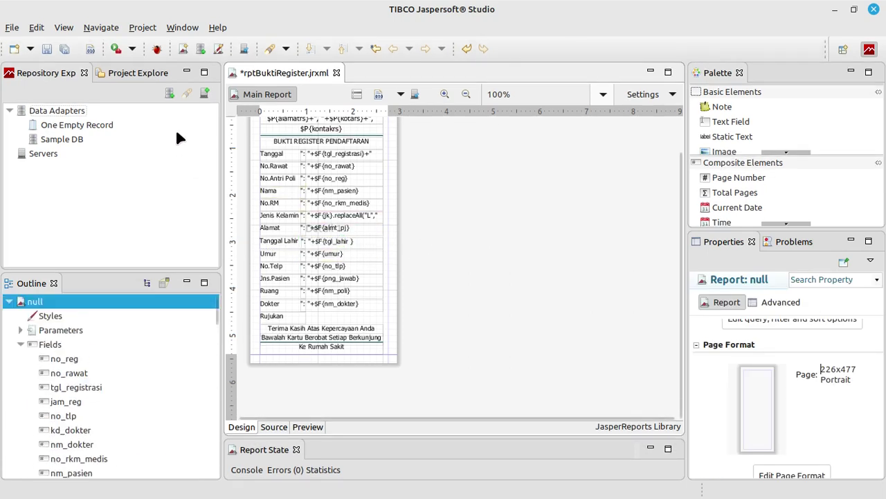
{"action": "left_click", "coordinate": [45, 43]}
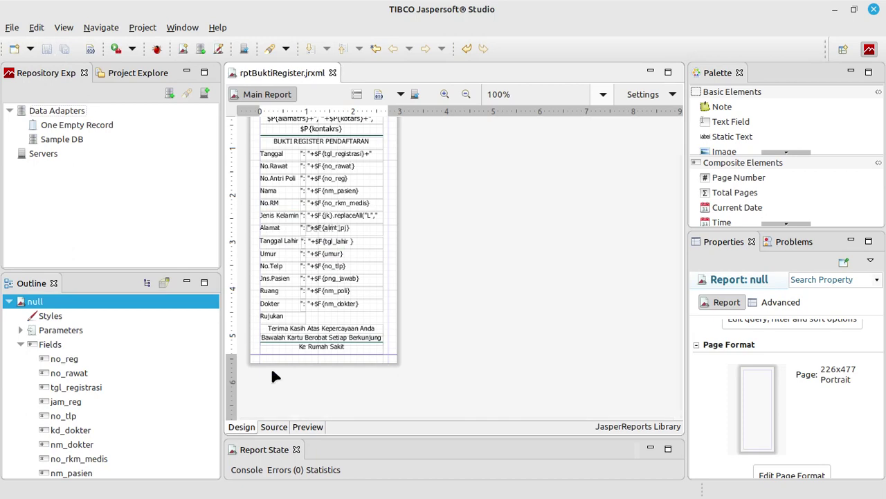
Preview and build the project to compile the receipt, then minimize Jaspersoft Studio and NetBeans
{"action": "left_click", "coordinate": [308, 426]}
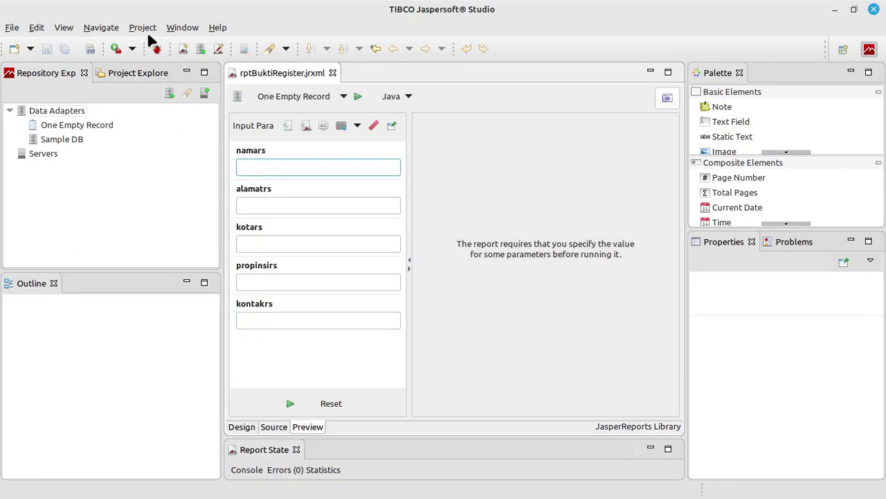
{"action": "left_click", "coordinate": [144, 28]}
{"action": "left_click", "coordinate": [158, 101]}
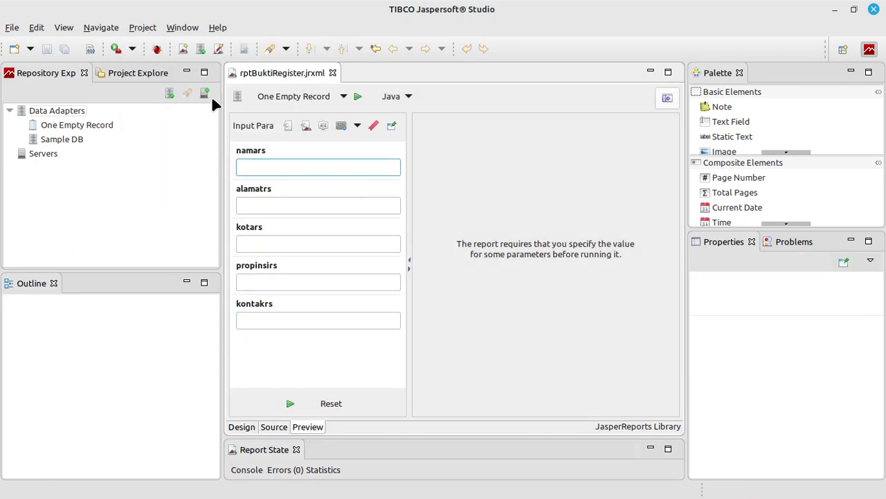
{"action": "left_click", "coordinate": [835, 9]}
{"action": "left_click", "coordinate": [833, 9]}
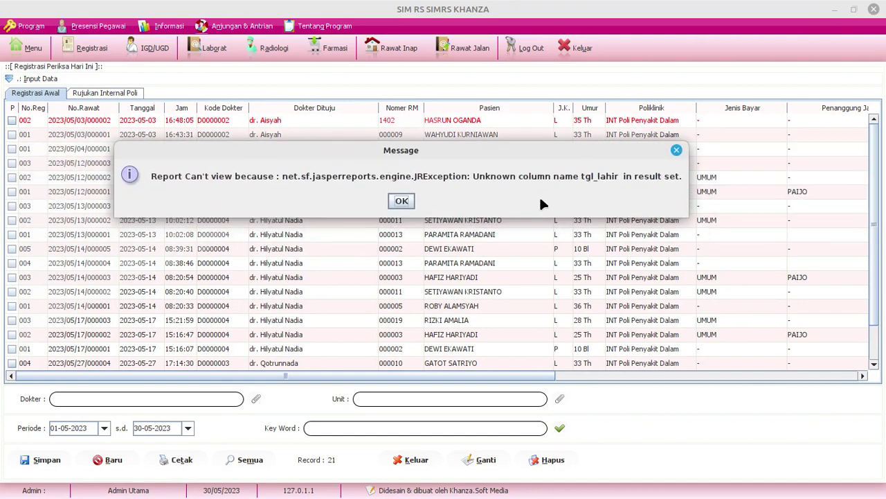
Dismiss the tgl_lahir error, close the registration form and exit SIM RS Khanza
{"action": "left_click", "coordinate": [401, 201]}
{"action": "left_click", "coordinate": [572, 47]}
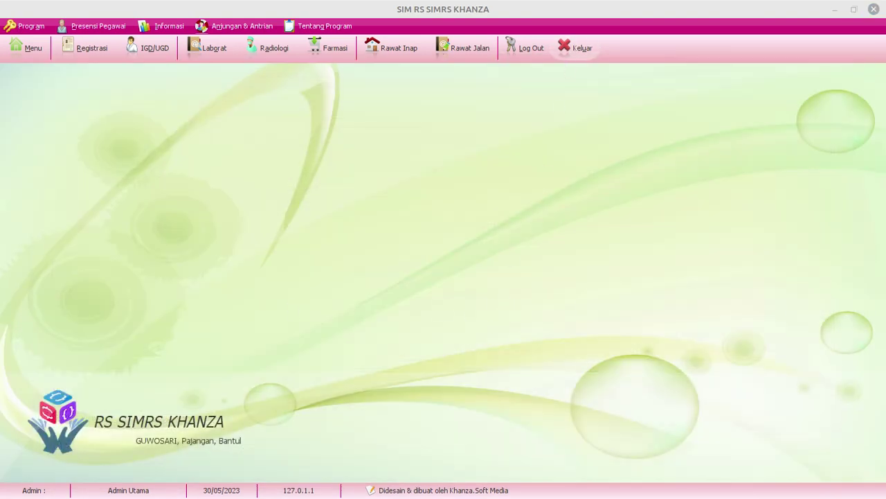
{"action": "left_click", "coordinate": [574, 48]}
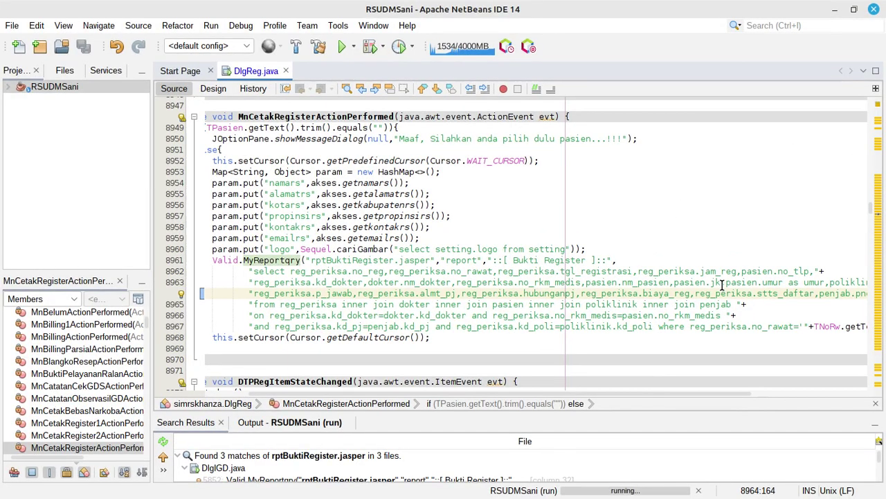
{"action": "left_click", "coordinate": [722, 283]}
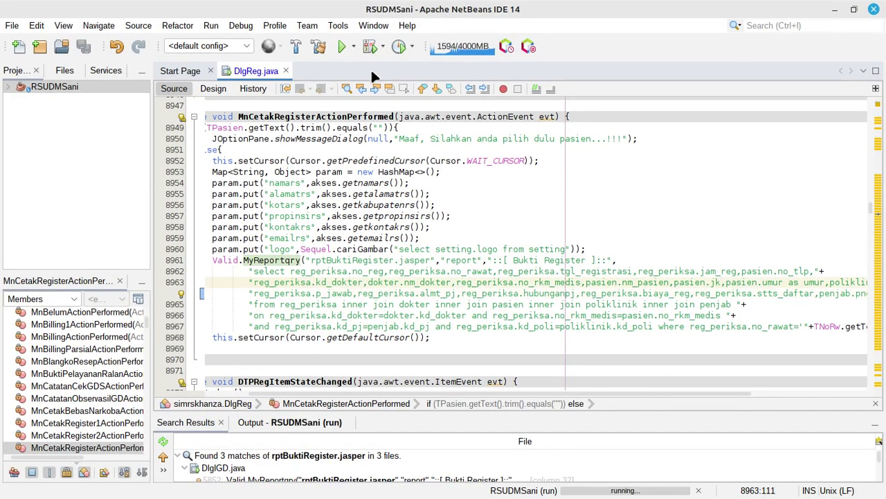
Run the RSUDMSani project from the NetBeans toolbar to relaunch SIM RS Khanza
{"action": "left_click", "coordinate": [341, 46]}
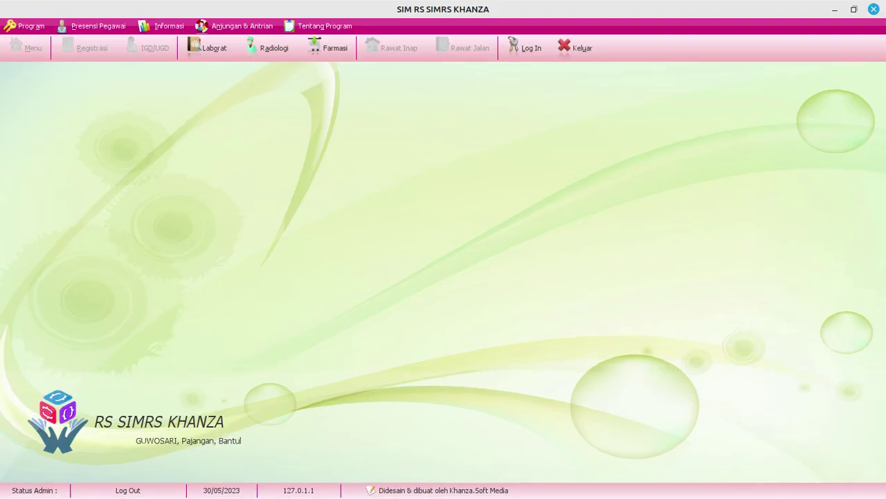
Log in to SIM RS Khanza with the supervisor username and password
{"action": "left_click", "coordinate": [535, 47]}
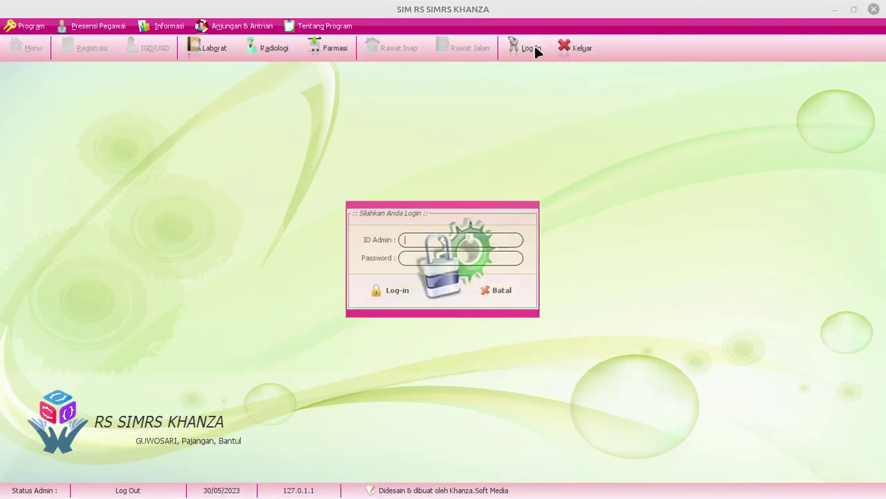
{"action": "key", "text": "Return"}
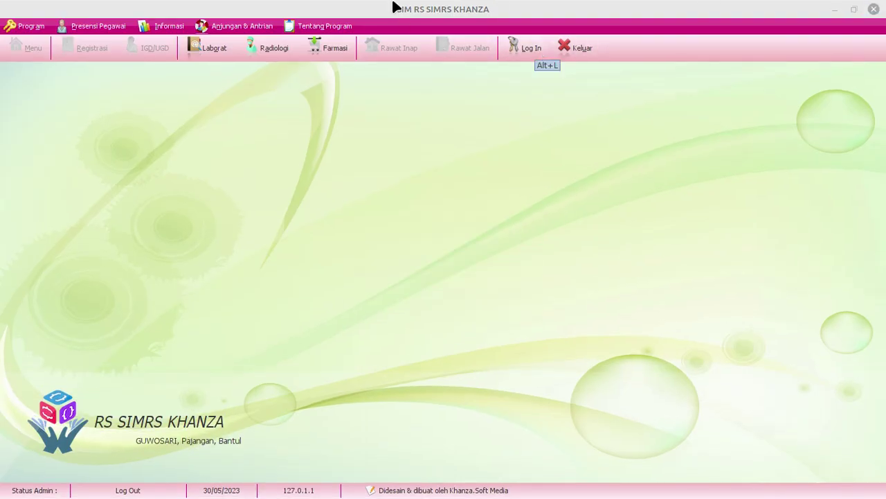
{"action": "key", "text": "alt+l"}
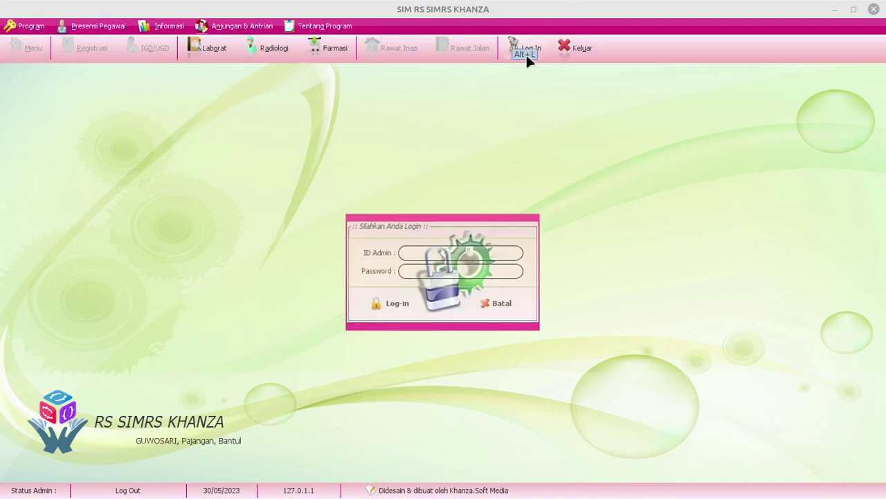
{"action": "type", "text": "spv"}
{"action": "key", "text": "Tab"}
{"action": "type", "text": "server"}
{"action": "key", "text": "Return"}
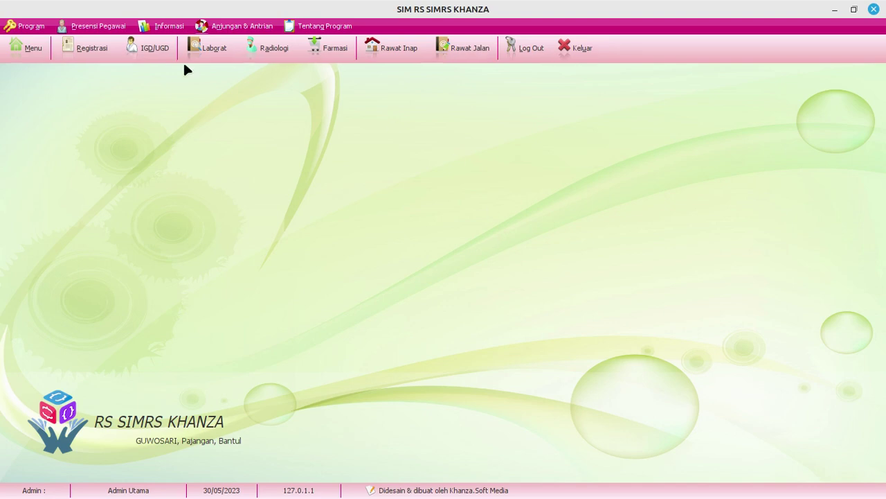
List registrations from 01-05-2023 to 30-05-2023, retry the first receipt, and dismiss the error
{"action": "left_click", "coordinate": [97, 52]}
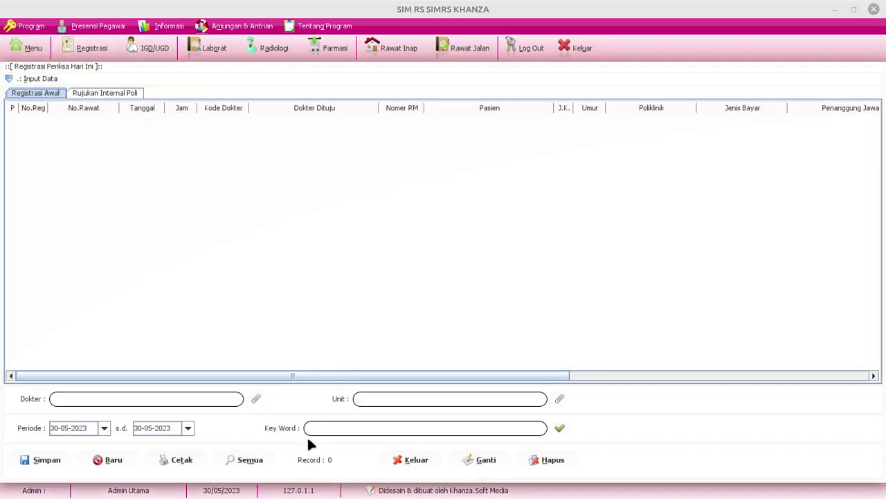
{"action": "left_click", "coordinate": [105, 428]}
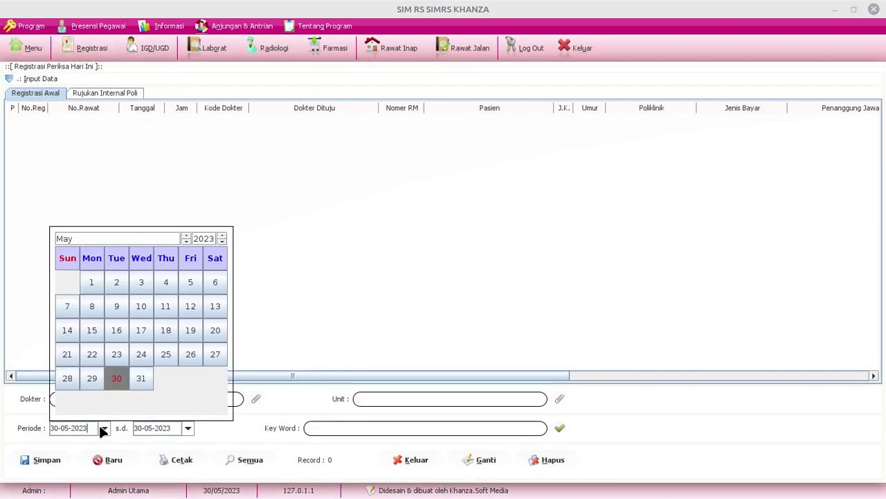
{"action": "left_click", "coordinate": [89, 281]}
{"action": "left_click", "coordinate": [560, 429]}
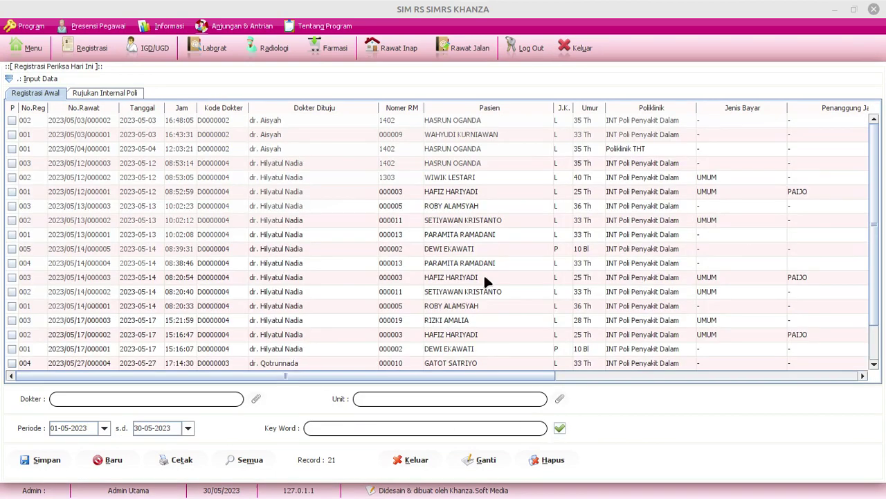
{"action": "left_click", "coordinate": [312, 122]}
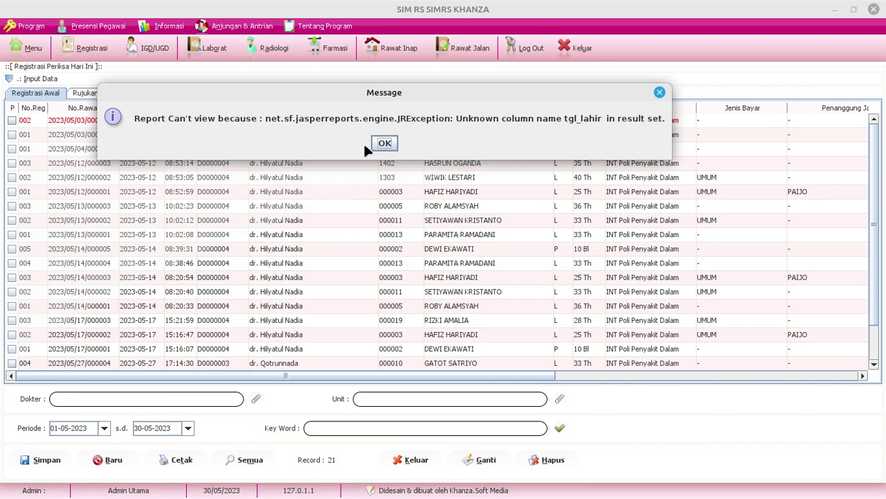
{"action": "left_click", "coordinate": [374, 142]}
Close SIM RS Khanza, remove two extra characters after pasien.tgl_lahir on line 8964, and save DlgReg.java
{"action": "left_click", "coordinate": [874, 9]}
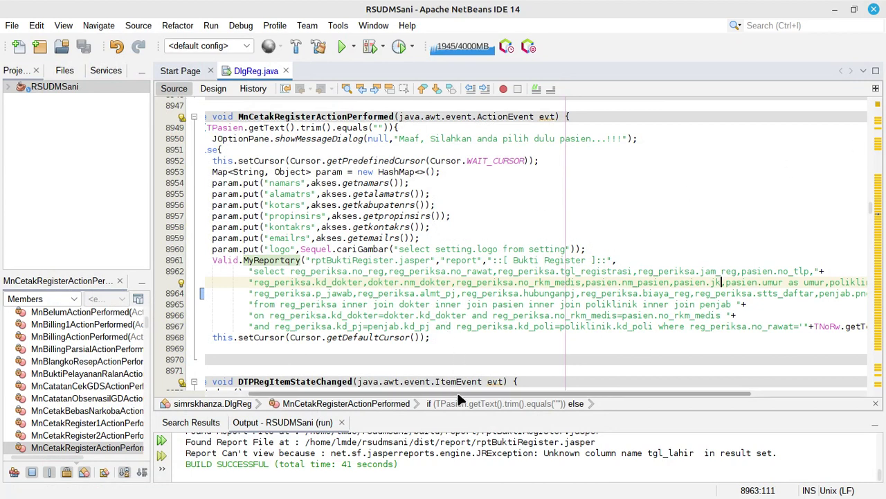
{"action": "left_click_drag", "start_coordinate": [457, 390], "coordinate": [574, 389]}
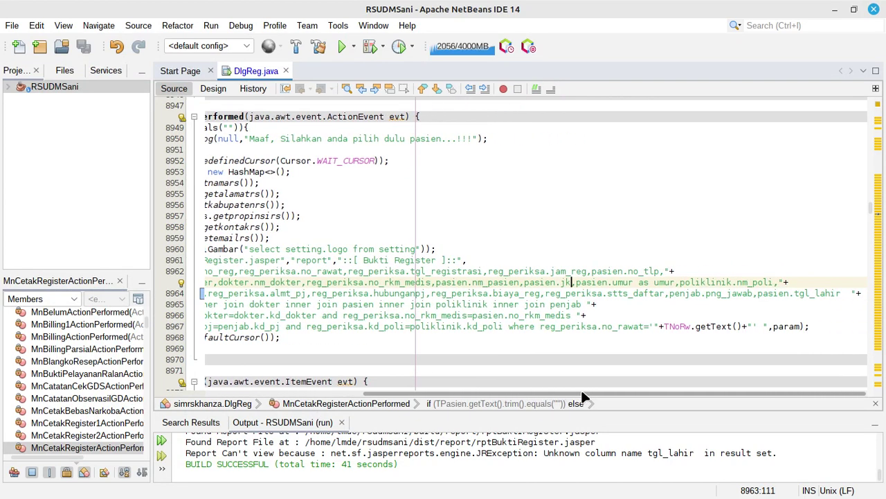
{"action": "left_click", "coordinate": [771, 294]}
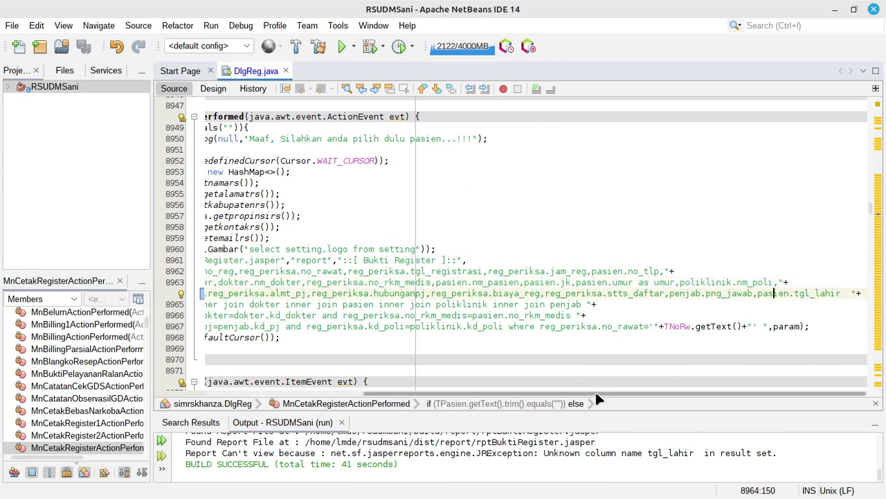
{"action": "left_click_drag", "start_coordinate": [595, 393], "coordinate": [338, 394]}
{"action": "key", "text": "End"}
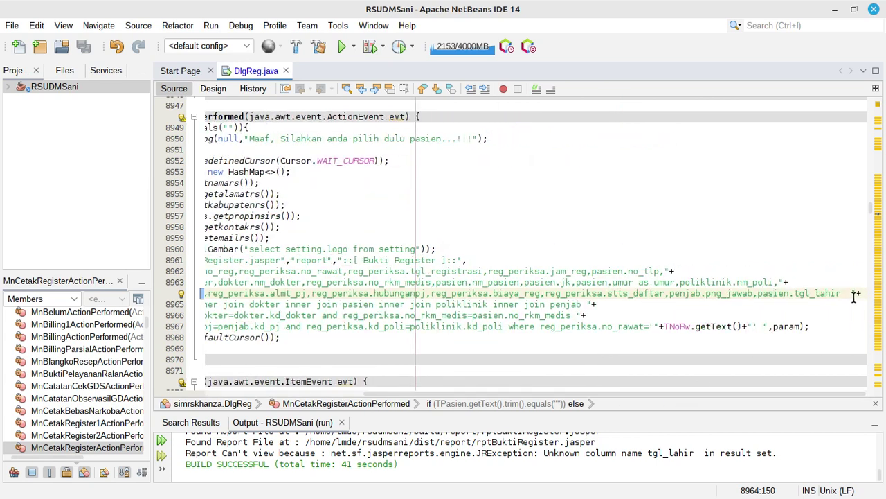
{"action": "key", "text": "BackSpace"}
{"action": "key", "text": "BackSpace"}
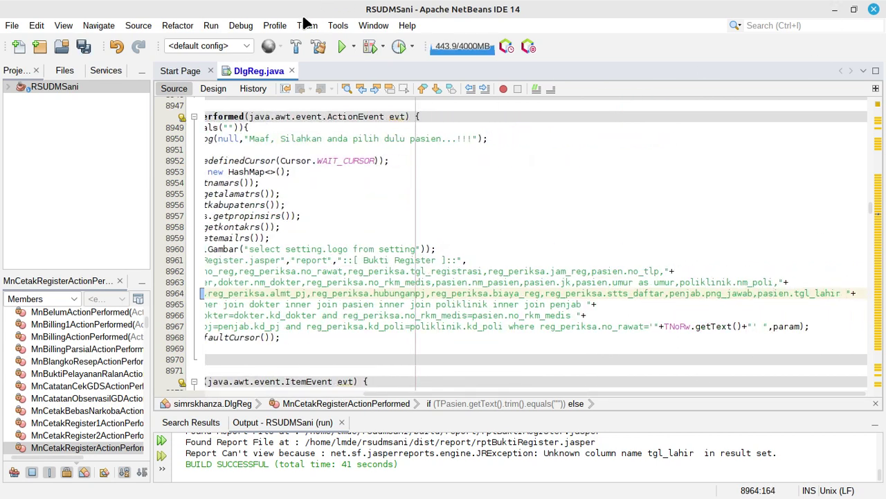
{"action": "left_click", "coordinate": [83, 46]}
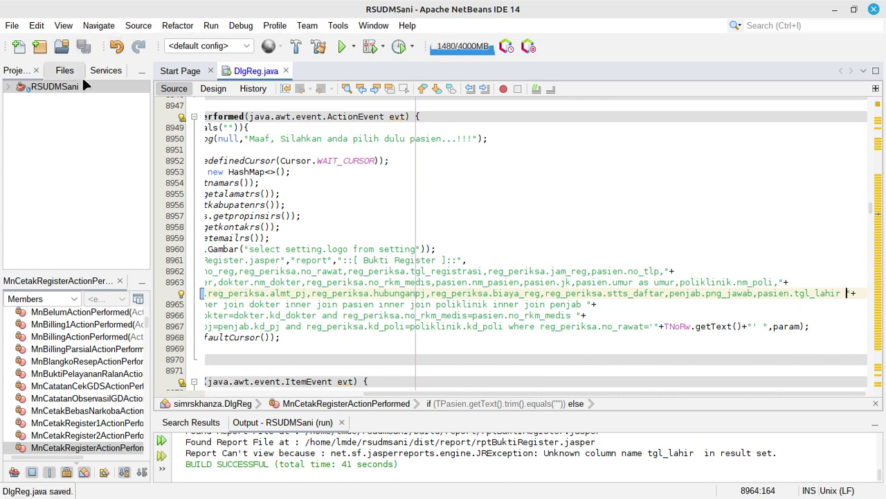
Clean the RSUDMSani project build
{"action": "right_click", "coordinate": [74, 88]}
{"action": "left_click", "coordinate": [101, 148]}
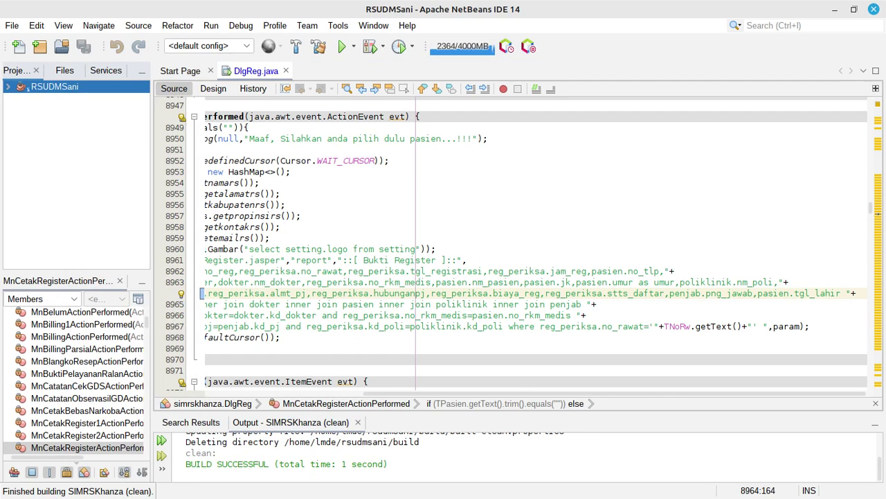
{"action": "key", "text": "alt+Tab"}
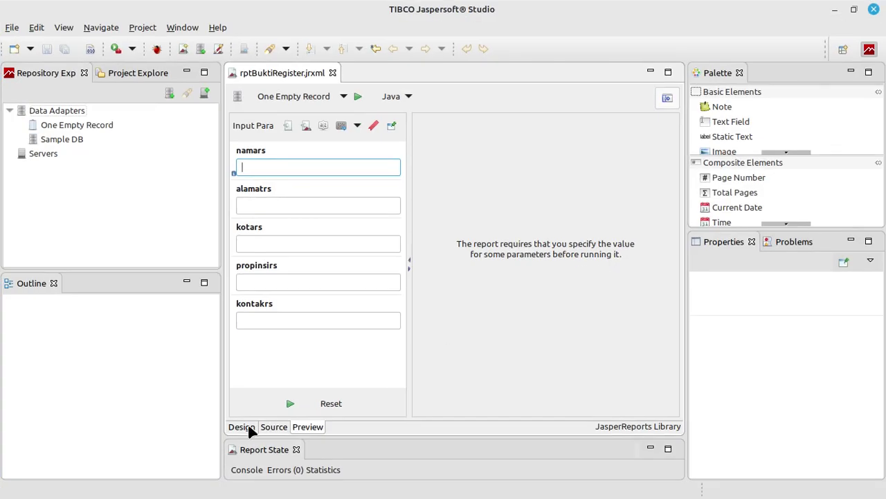
{"action": "left_click", "coordinate": [248, 427]}
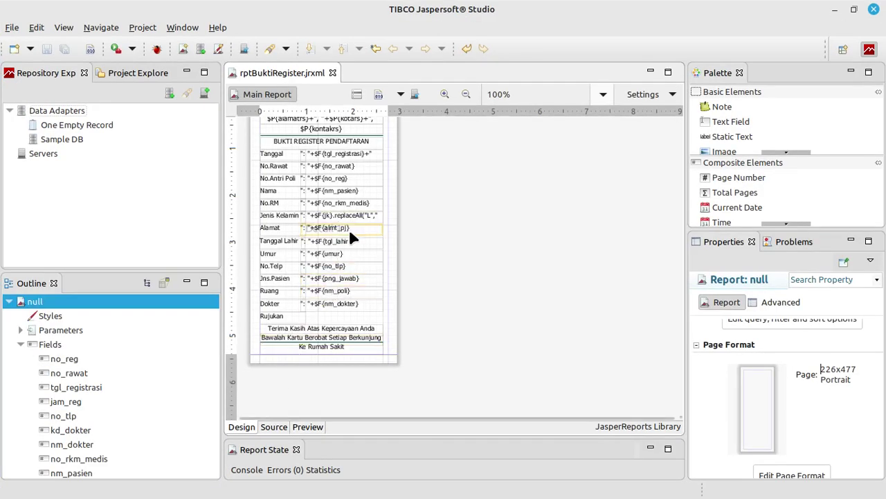
{"action": "left_click", "coordinate": [343, 239]}
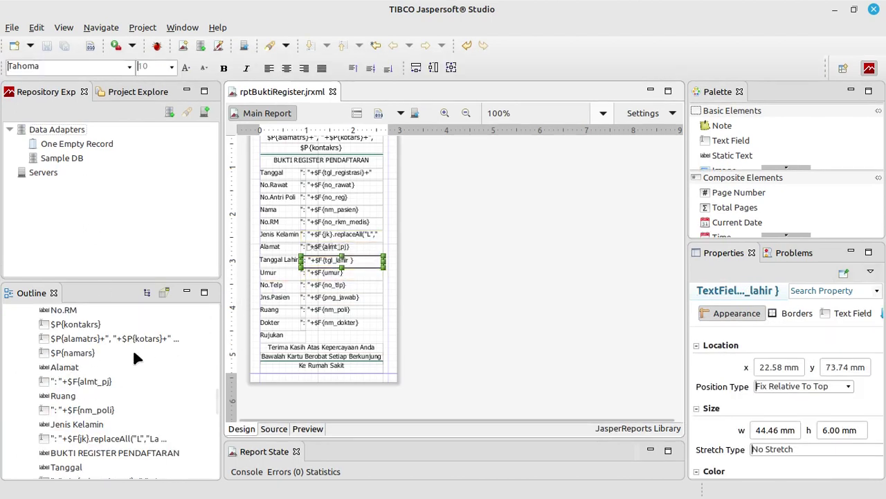
{"action": "scroll", "coordinate": [123, 355], "scroll_direction": "up", "scroll_amount": 5}
{"action": "scroll", "coordinate": [123, 355], "scroll_direction": "up", "scroll_amount": 5}
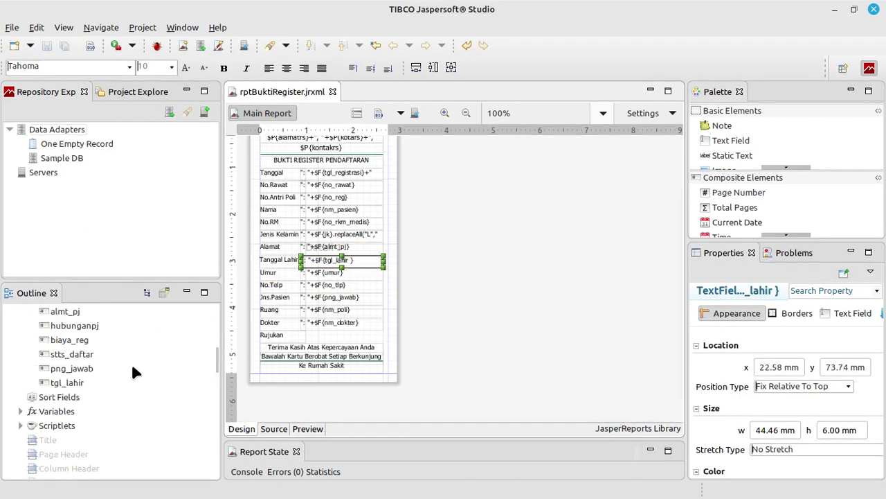
{"action": "scroll", "coordinate": [132, 367], "scroll_direction": "up", "scroll_amount": 2}
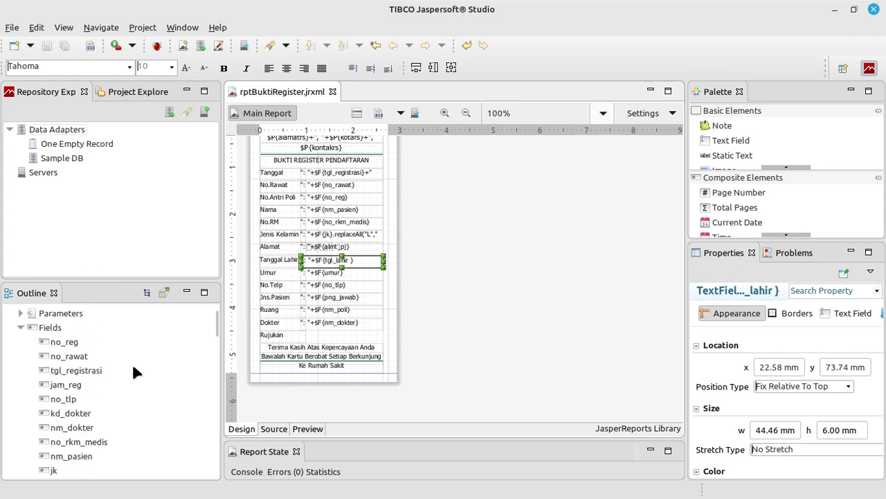
{"action": "scroll", "coordinate": [133, 367], "scroll_direction": "down", "scroll_amount": 4}
{"action": "left_click", "coordinate": [74, 439]}
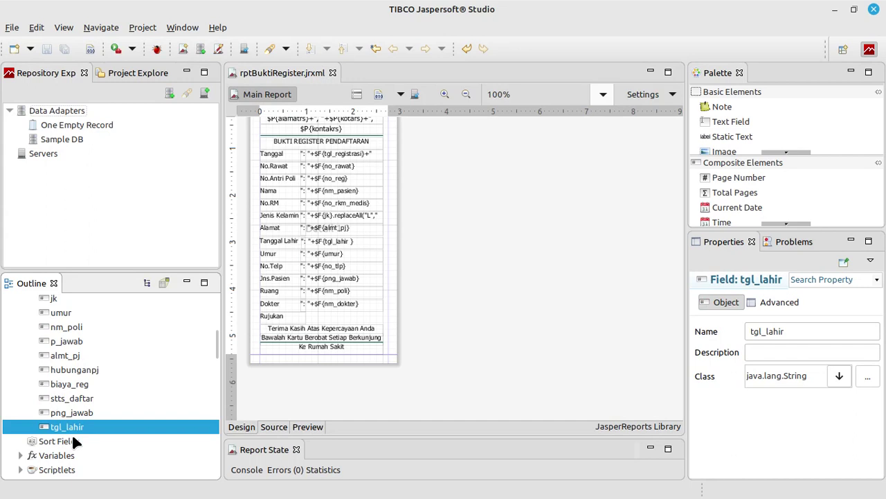
{"action": "left_click", "coordinate": [182, 28]}
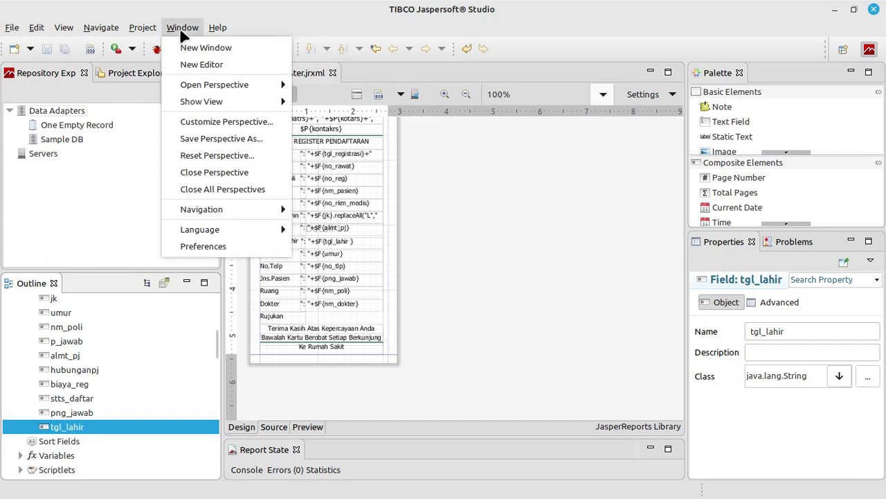
{"action": "left_click", "coordinate": [308, 427]}
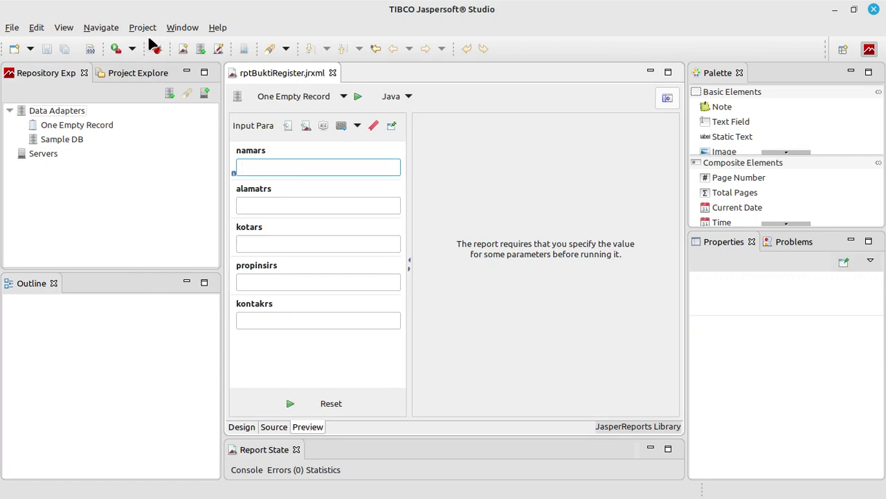
{"action": "left_click", "coordinate": [143, 28]}
{"action": "left_click", "coordinate": [153, 98]}
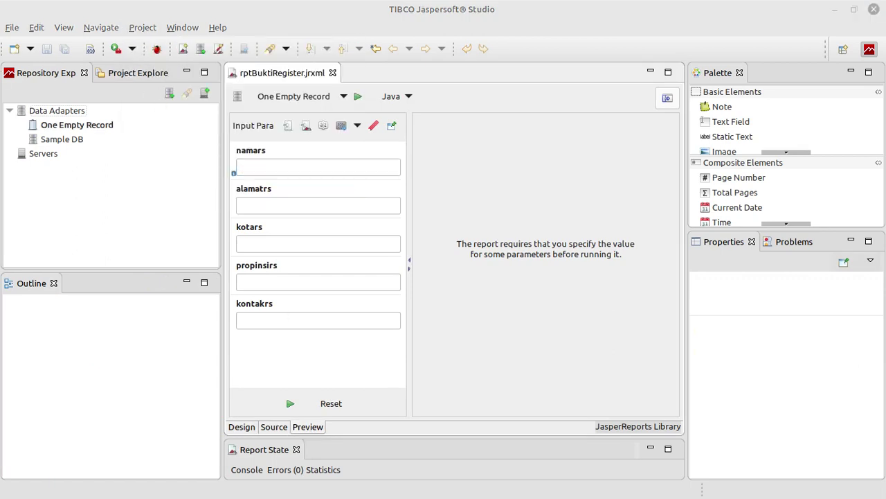
Show rsudmsani/report as a list sorted by Date Modified and select rptBuktiRegister.jasper
{"action": "left_click_drag", "start_coordinate": [571, 10], "coordinate": [528, 4]}
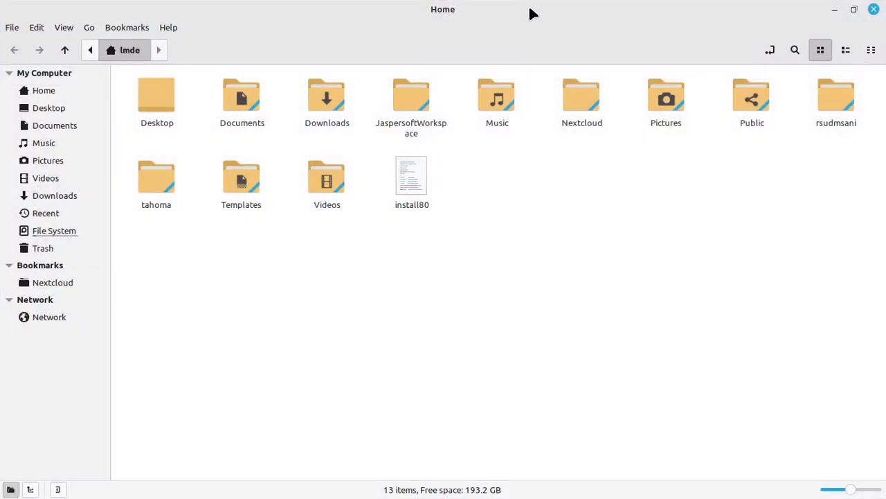
{"action": "double_click", "coordinate": [850, 101]}
{"action": "scroll", "coordinate": [382, 312], "scroll_direction": "down", "scroll_amount": 5}
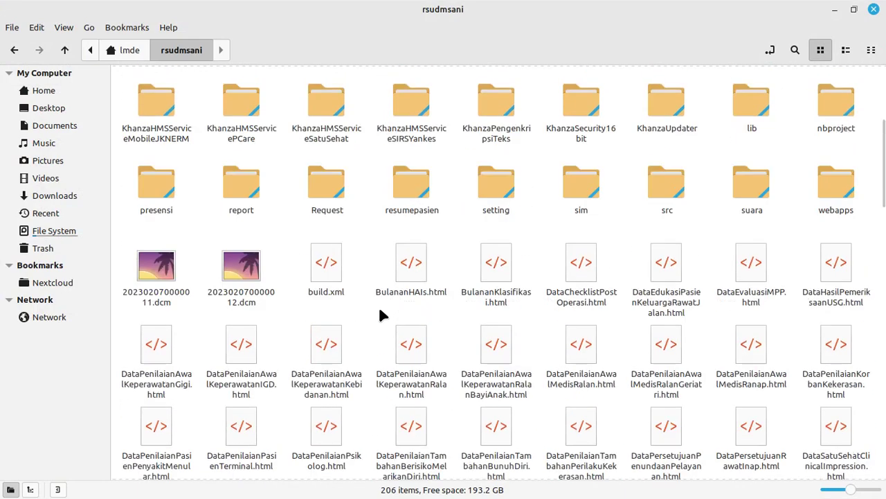
{"action": "left_click", "coordinate": [252, 187]}
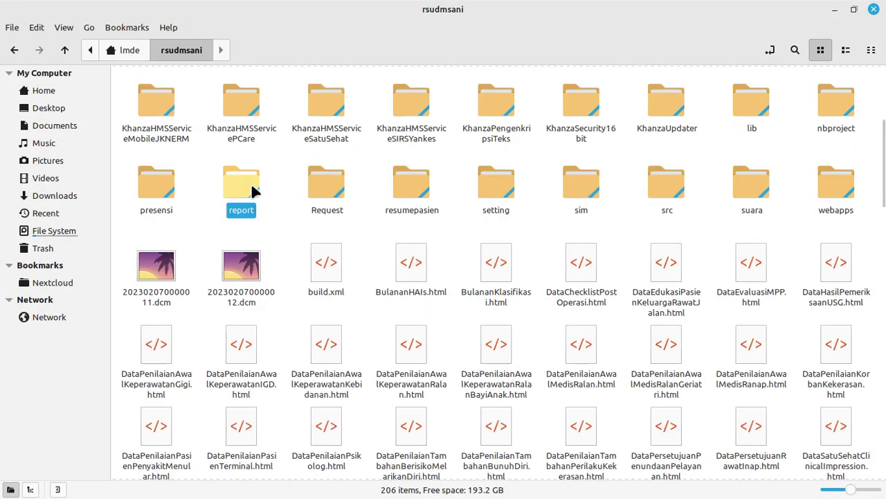
{"action": "double_click", "coordinate": [251, 182]}
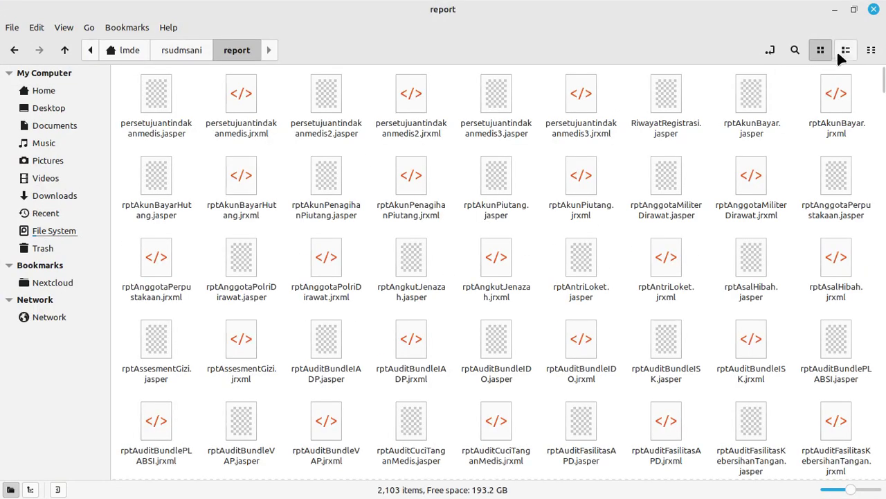
{"action": "left_click", "coordinate": [844, 49]}
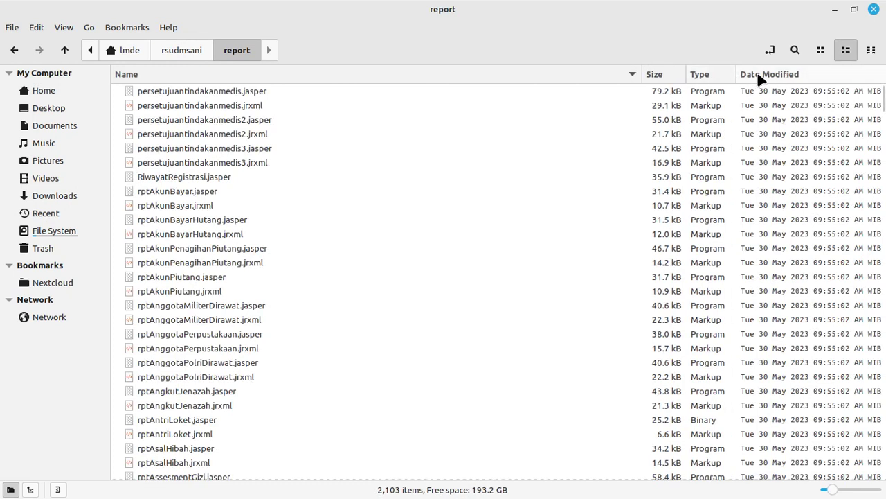
{"action": "left_click", "coordinate": [761, 76]}
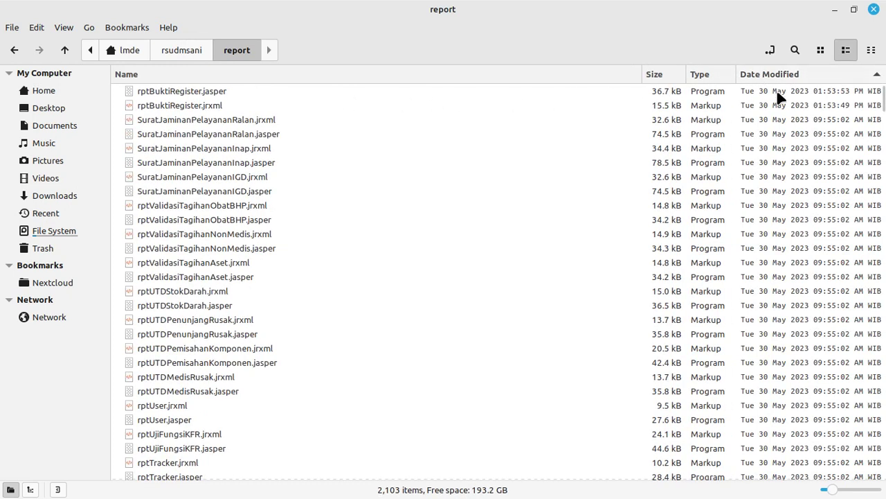
{"action": "left_click", "coordinate": [788, 91]}
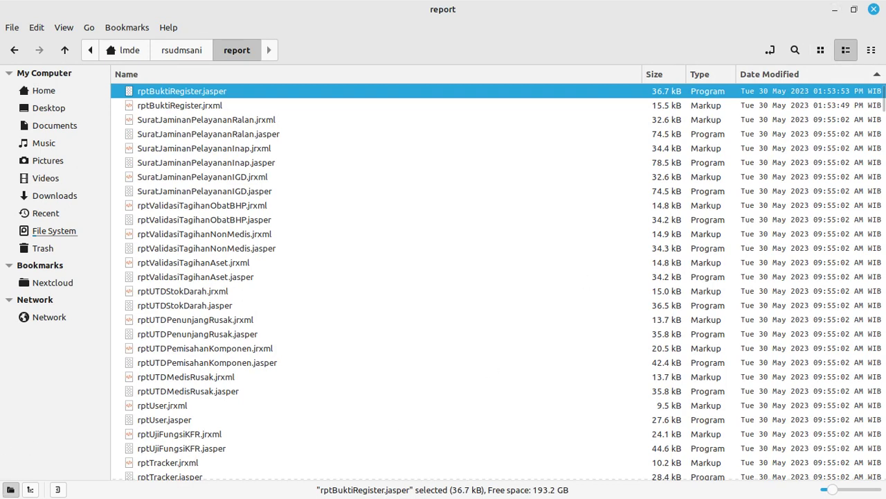
{"action": "key", "text": "alt+Tab"}
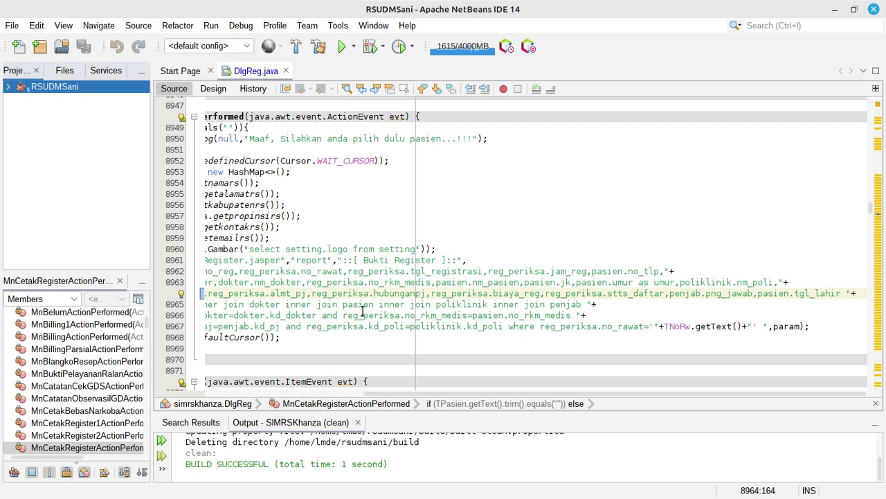
Review the MyReportqry call and its query on lines 8961–8964, then run RSUDMSani
{"action": "mouse_move", "coordinate": [388, 396]}
{"action": "mouse_move", "coordinate": [388, 399]}
{"action": "left_mouse_down"}
{"action": "mouse_move", "coordinate": [276, 396]}
{"action": "mouse_move", "coordinate": [270, 382]}
{"action": "left_mouse_up"}
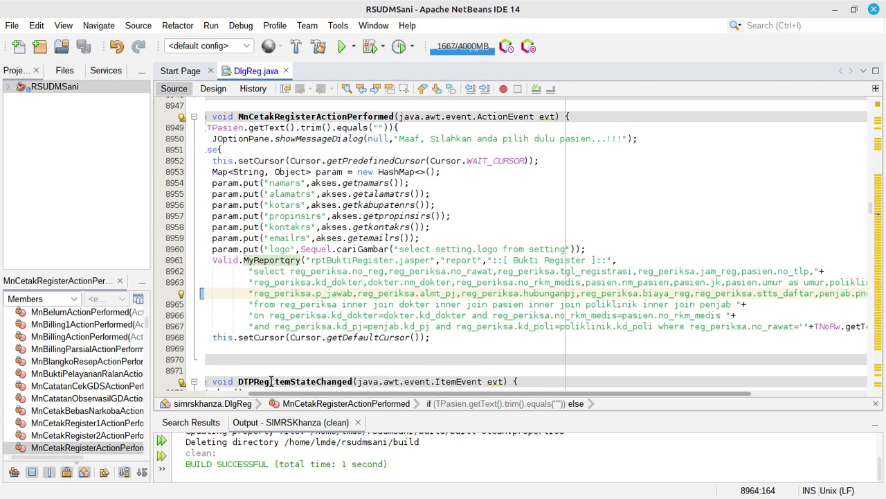
{"action": "left_click", "coordinate": [337, 260]}
{"action": "mouse_move", "coordinate": [350, 400]}
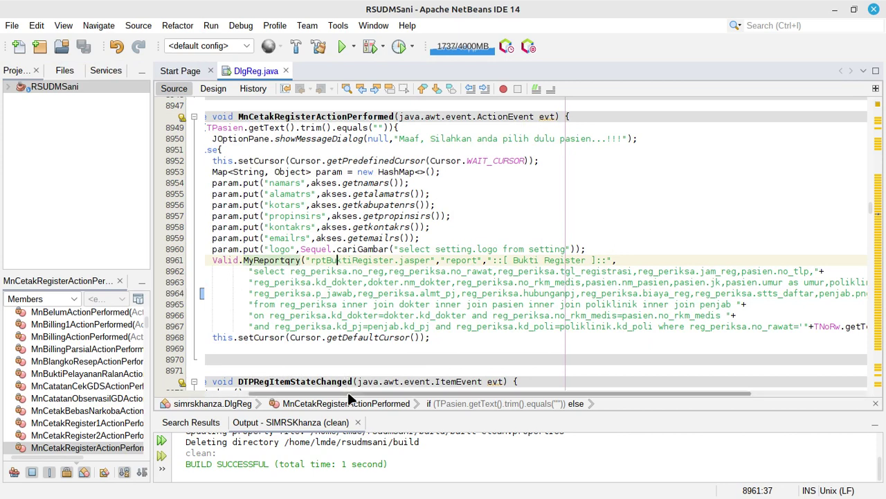
{"action": "left_click_drag", "start_coordinate": [350, 399], "coordinate": [369, 385]}
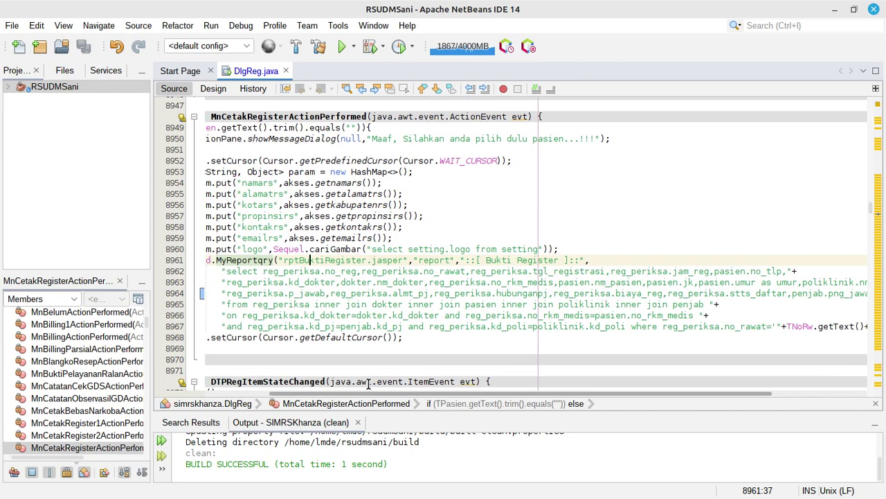
{"action": "left_click", "coordinate": [356, 272]}
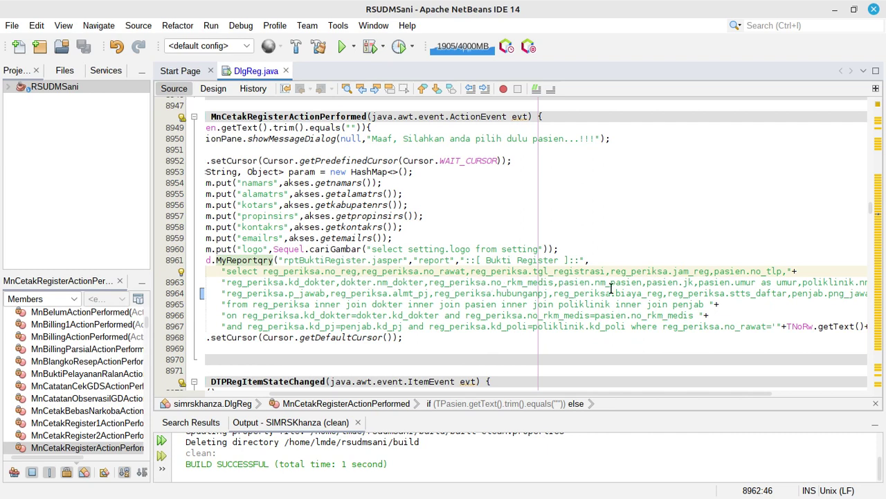
{"action": "left_click", "coordinate": [658, 292]}
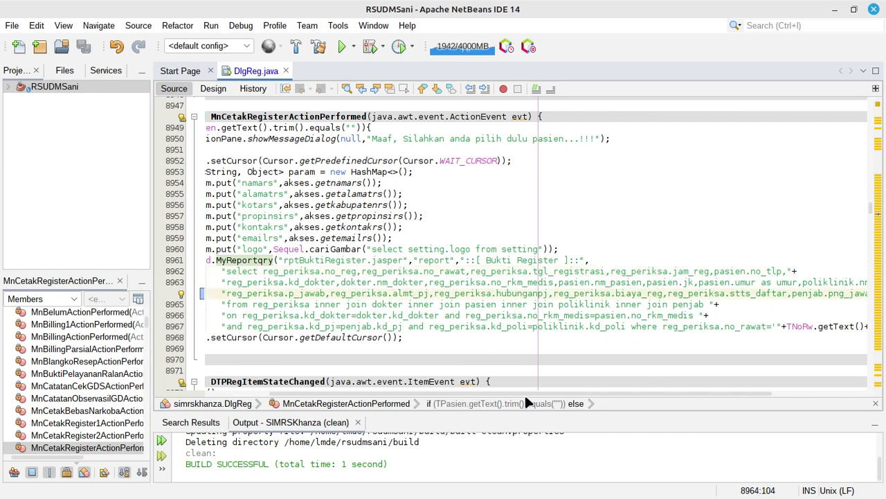
{"action": "left_click_drag", "start_coordinate": [500, 390], "coordinate": [477, 394]}
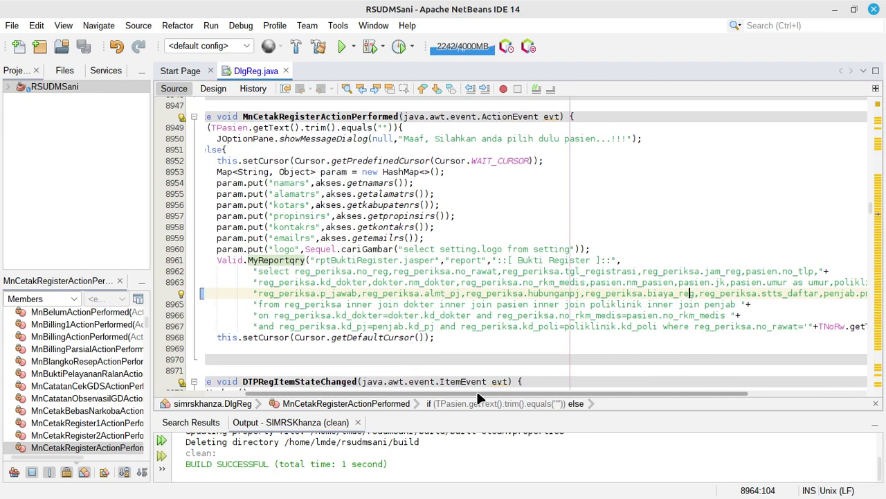
{"action": "left_click", "coordinate": [345, 47]}
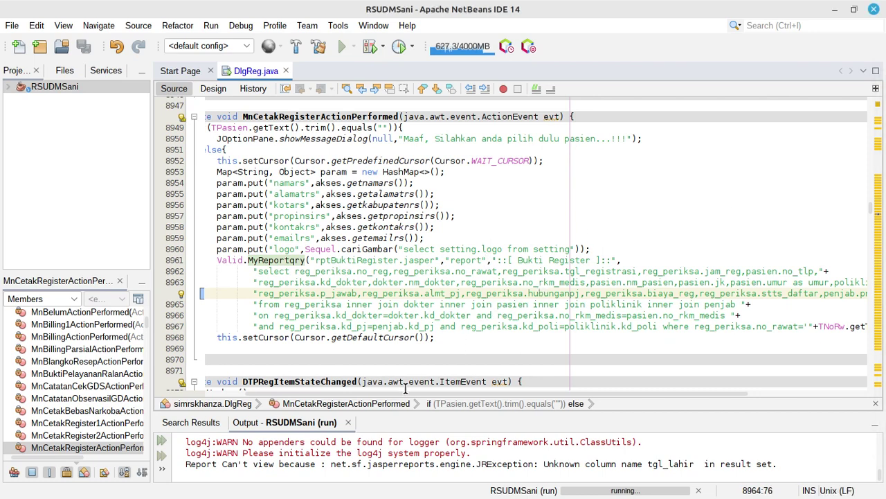
Cut pasien.tgl_lahir and its leading comma from the receipt query, then save all
{"action": "left_click_drag", "start_coordinate": [408, 394], "coordinate": [530, 383]}
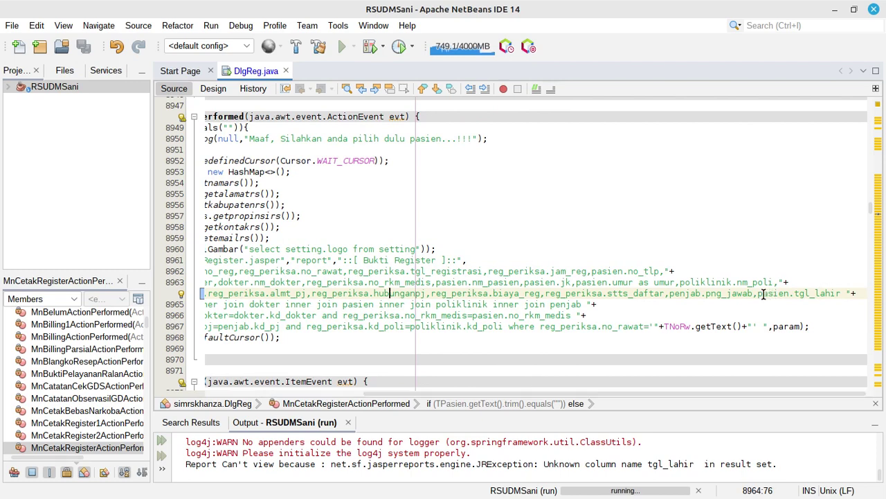
{"action": "left_click_drag", "start_coordinate": [758, 293], "coordinate": [840, 293]}
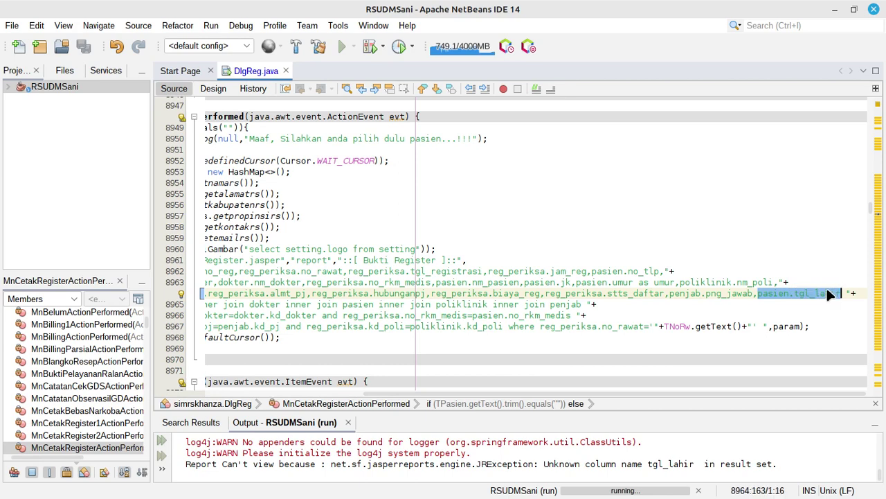
{"action": "right_click", "coordinate": [841, 293]}
{"action": "left_click", "coordinate": [754, 407]}
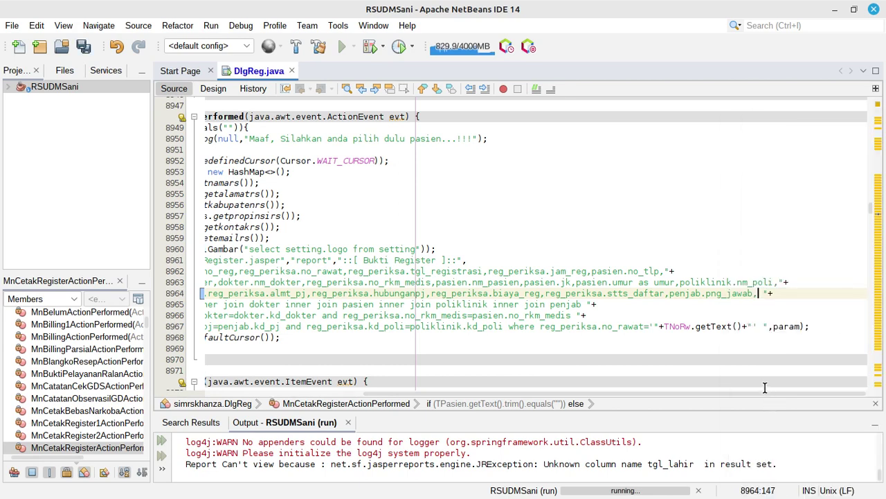
{"action": "key", "text": "BackSpace"}
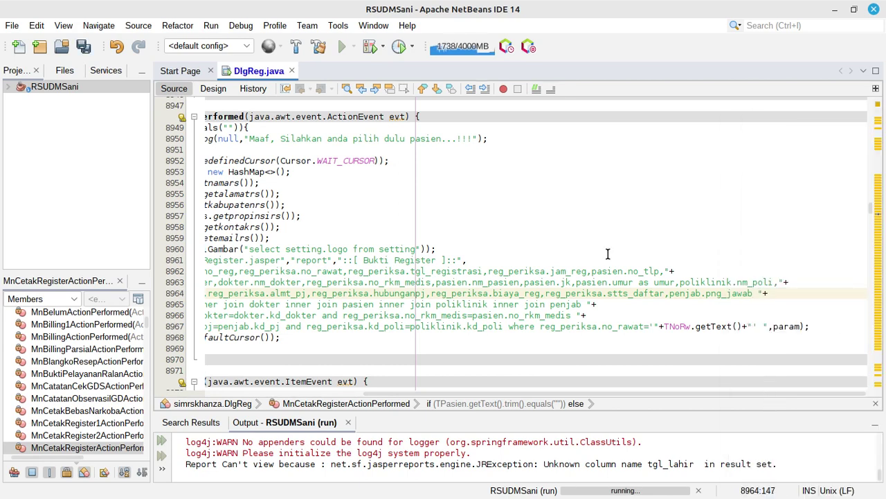
{"action": "left_click", "coordinate": [84, 46]}
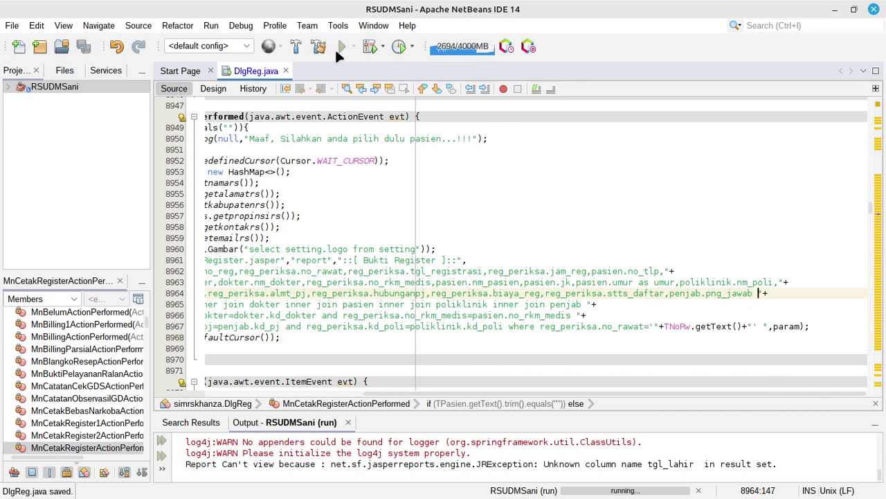
Rebuild and run the RSUDMSani project to retest the Bukti Register receipt
{"action": "left_click", "coordinate": [70, 87]}
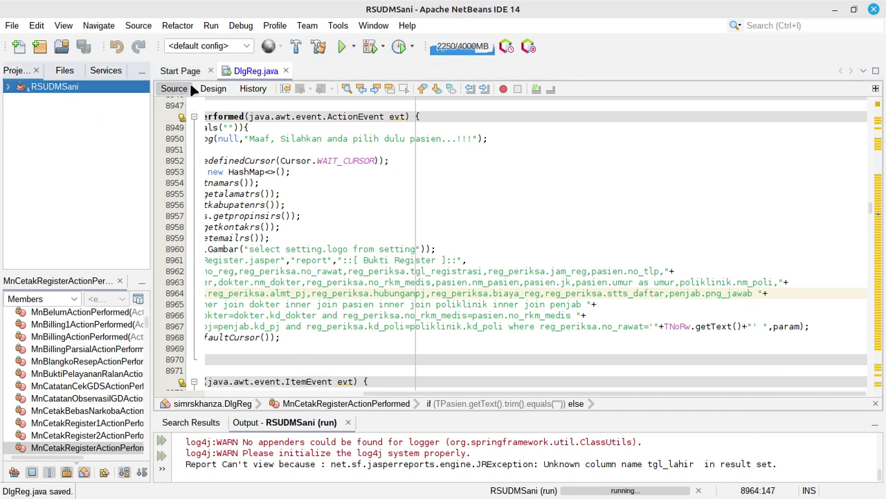
{"action": "left_click", "coordinate": [342, 47]}
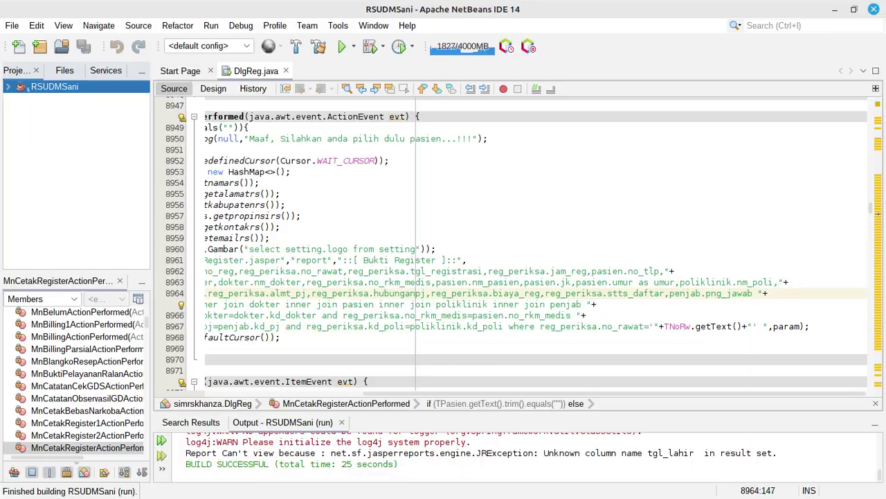
{"action": "key", "text": "alt+Tab"}
{"action": "left_click", "coordinate": [12, 28]}
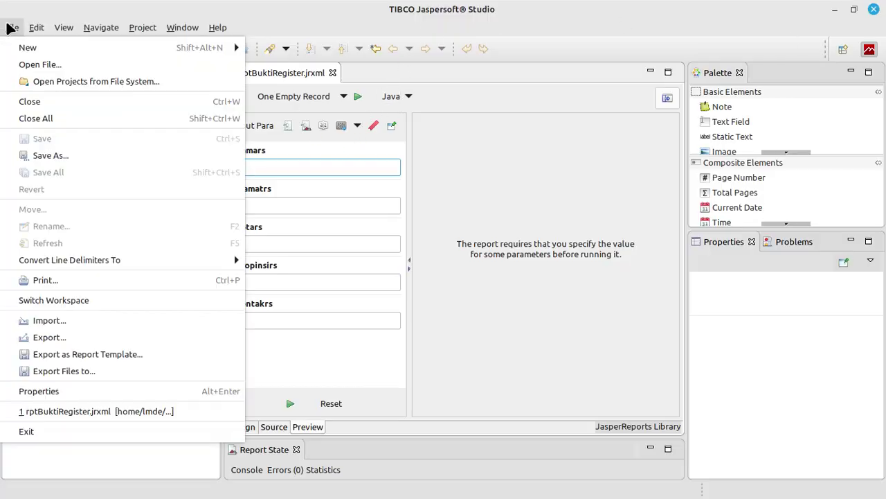
Cancel Jaspersoft's Open File dialog, check the rptBuktiRegister preview, and return to NetBeans
{"action": "left_click", "coordinate": [26, 65]}
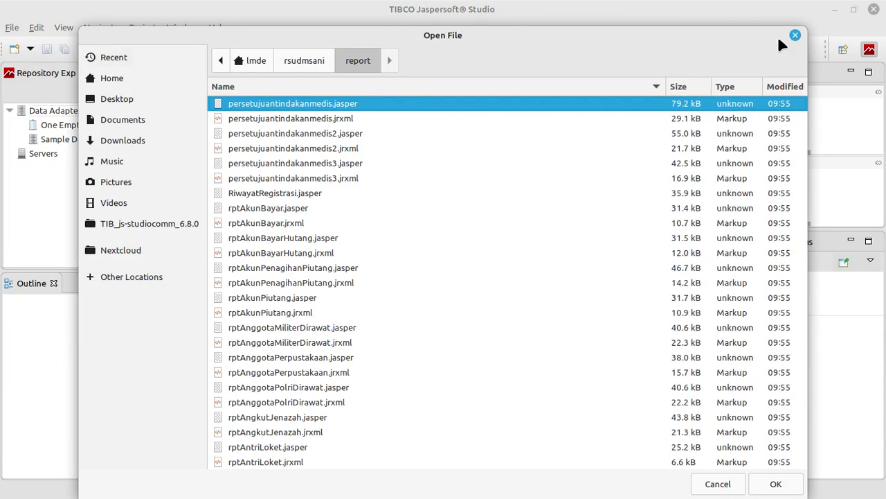
{"action": "left_click", "coordinate": [795, 34]}
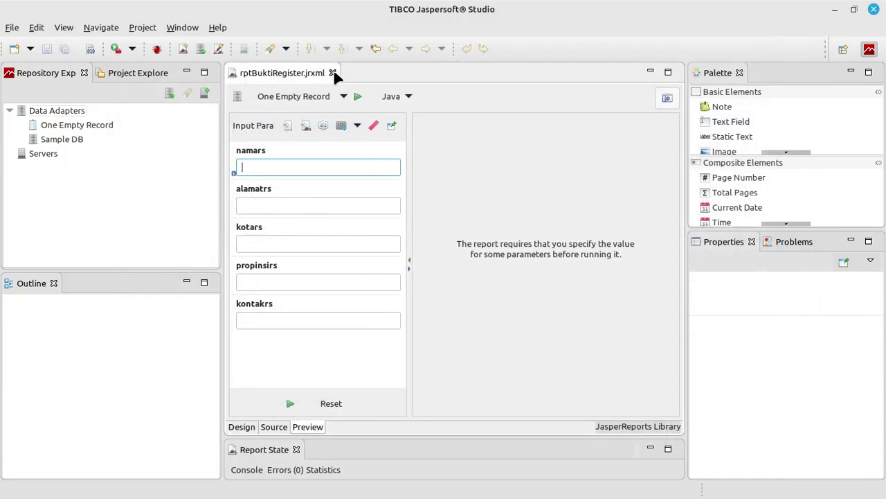
{"action": "left_click", "coordinate": [357, 96]}
{"action": "key", "text": "alt+Tab"}
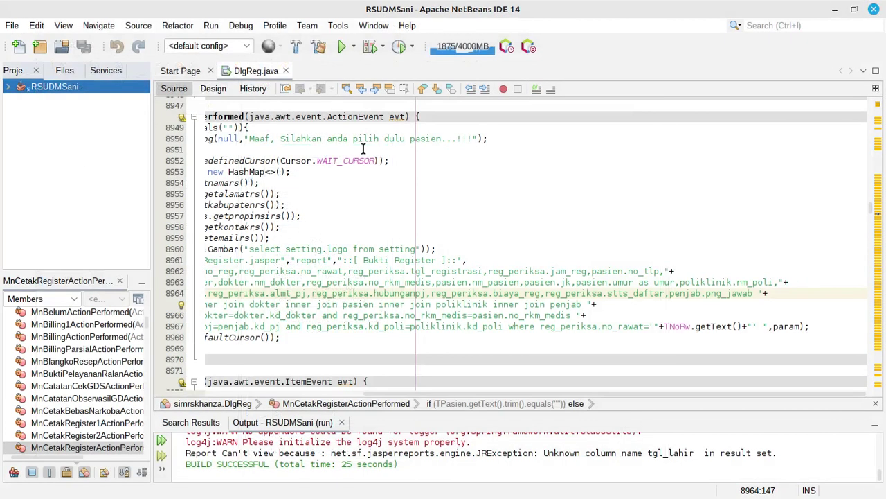
Paste ',pasien.tgl_lahir' after penjab.png_jawab on line 8964 of DlgReg.java
{"action": "left_click", "coordinate": [548, 159]}
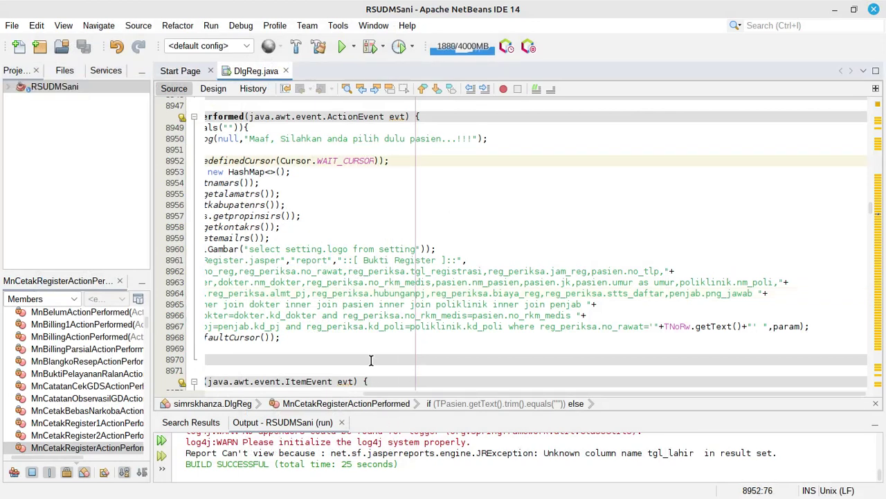
{"action": "left_click", "coordinate": [539, 282]}
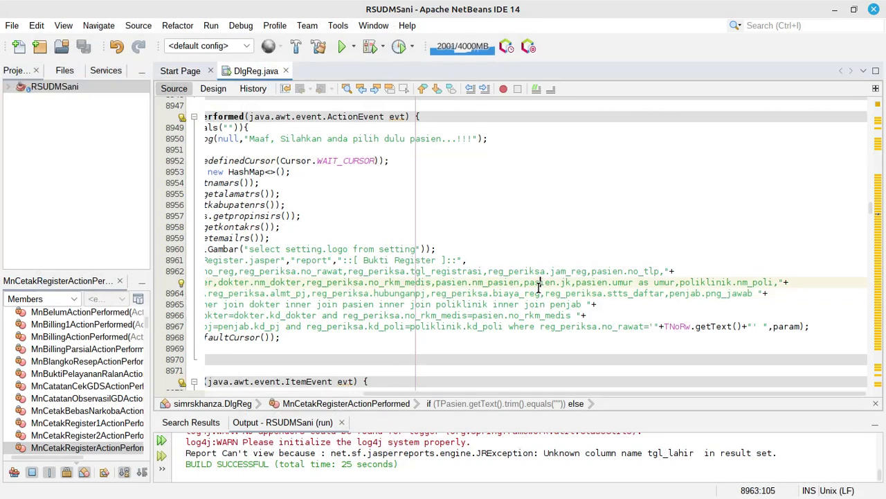
{"action": "key", "text": "ctrl+v"}
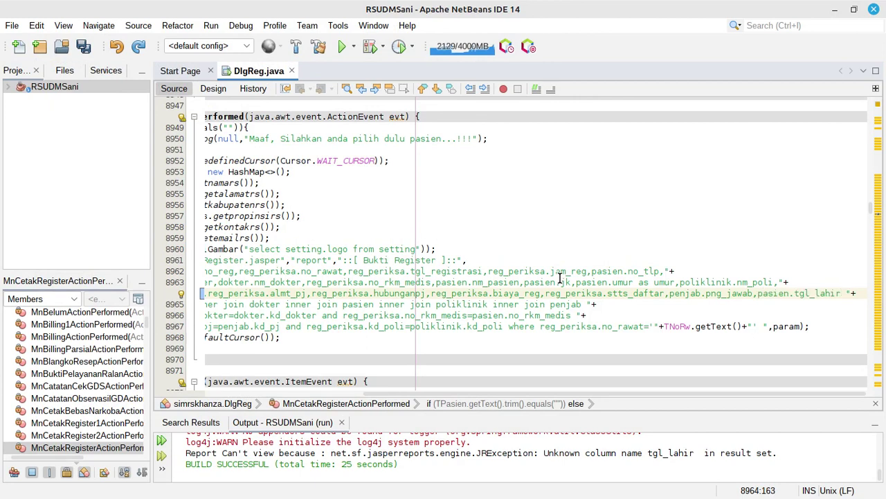
{"action": "left_click_drag", "start_coordinate": [794, 293], "coordinate": [843, 293]}
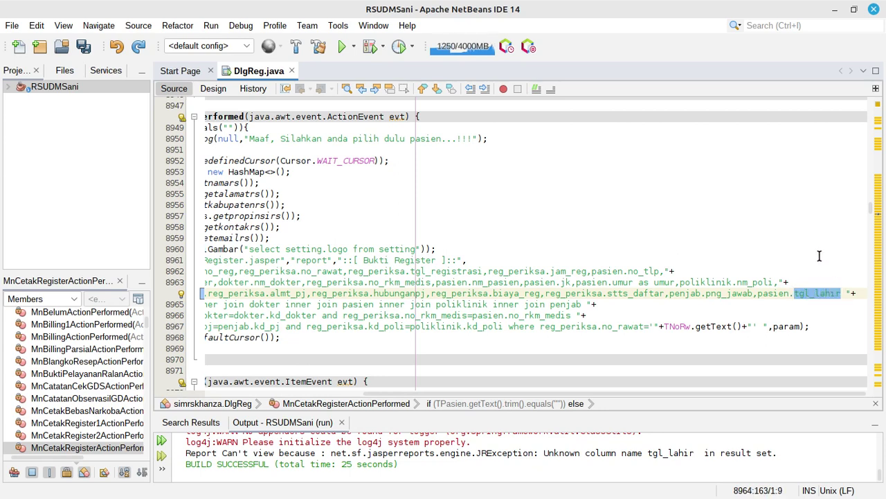
{"action": "left_click", "coordinate": [684, 194]}
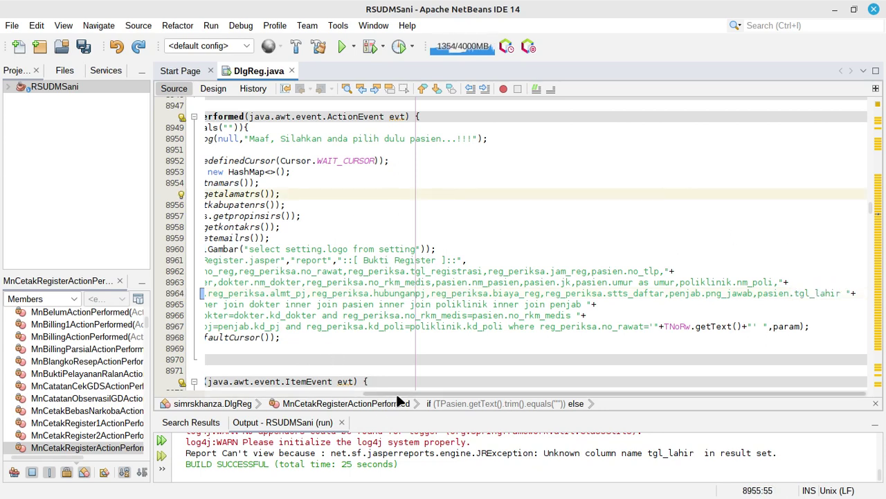
{"action": "scroll", "coordinate": [295, 385], "scroll_direction": "left", "scroll_amount": 3}
{"action": "scroll", "coordinate": [295, 385], "scroll_direction": "left", "scroll_amount": 5}
{"action": "left_click", "coordinate": [326, 138]}
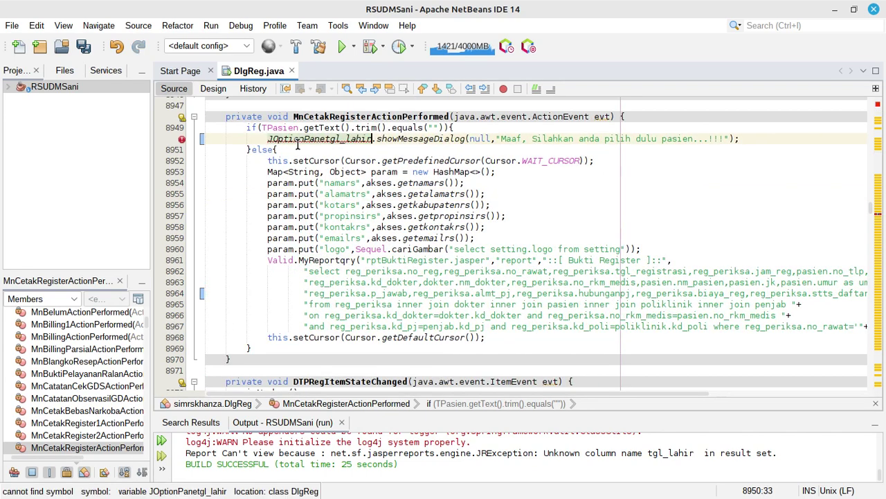
{"action": "left_click", "coordinate": [299, 128]}
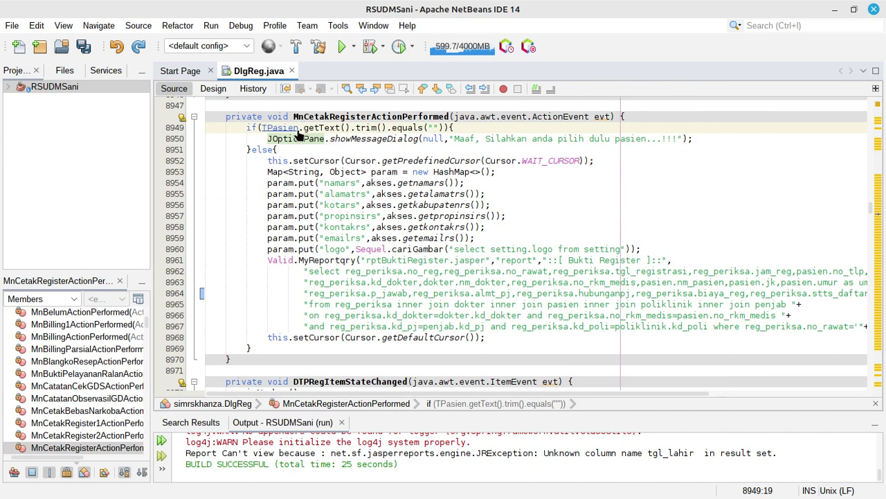
Search the file for tgl_lahir and enlarge the Output panel
{"action": "key", "text": "ctrl+f"}
{"action": "key", "text": "ctrl+v"}
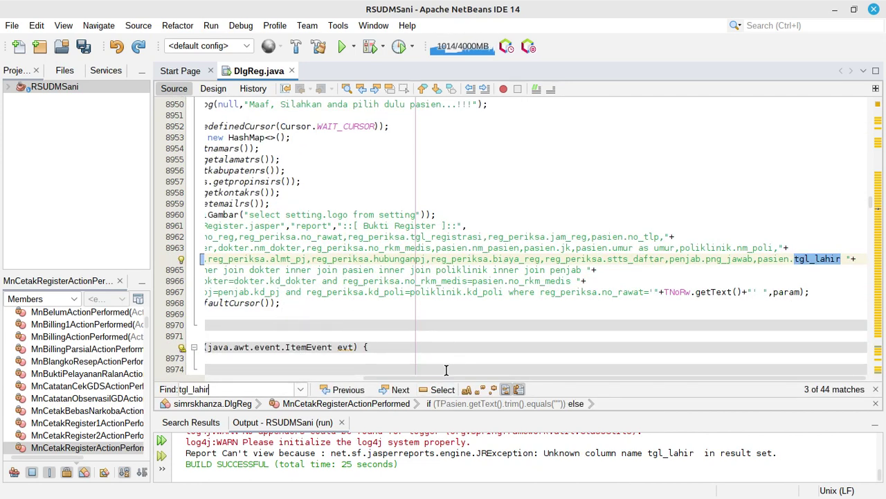
{"action": "left_click_drag", "start_coordinate": [450, 378], "coordinate": [317, 374]}
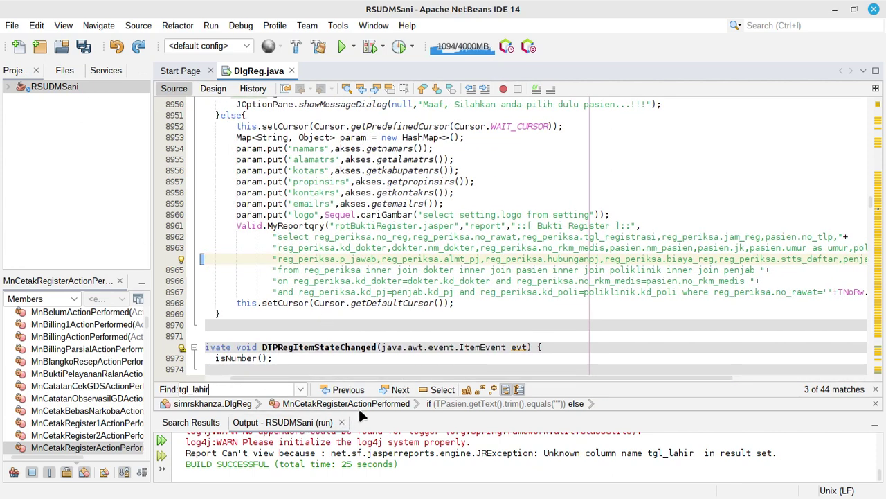
{"action": "left_click_drag", "start_coordinate": [359, 411], "coordinate": [360, 307]}
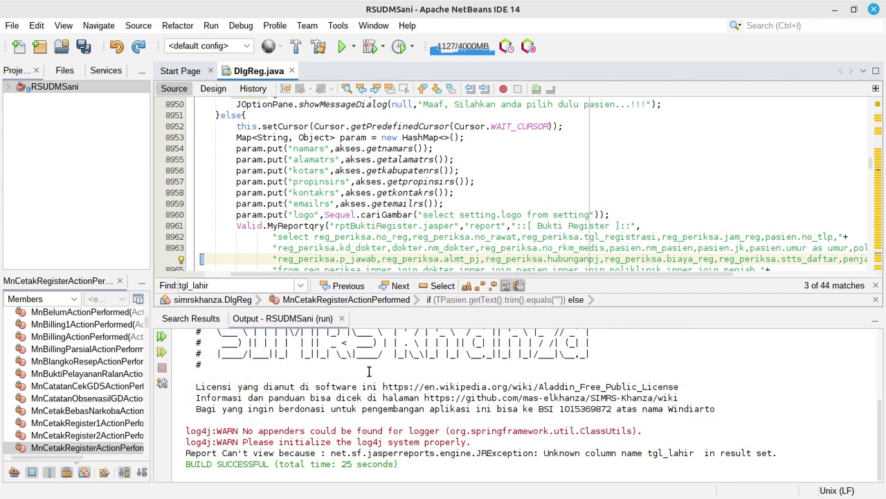
Open the DlgIGD.java call of rptBuktiRegister.jasper from the search results
{"action": "left_click", "coordinate": [224, 320]}
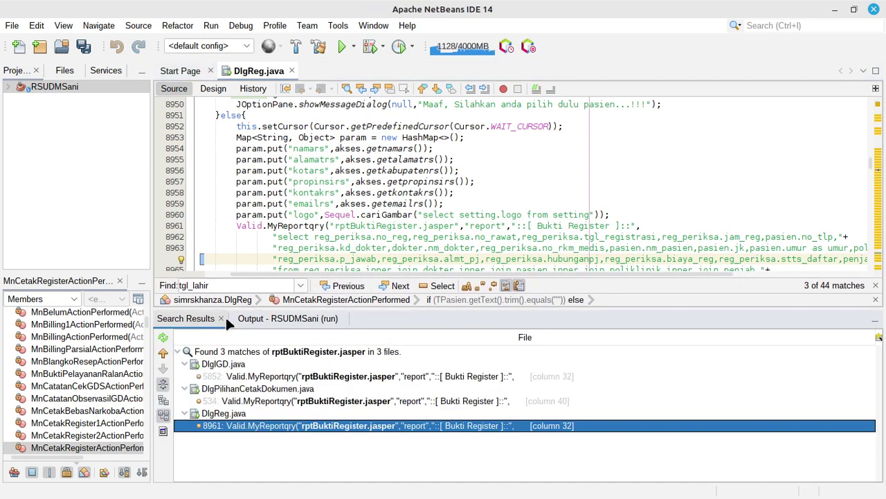
{"action": "double_click", "coordinate": [285, 377]}
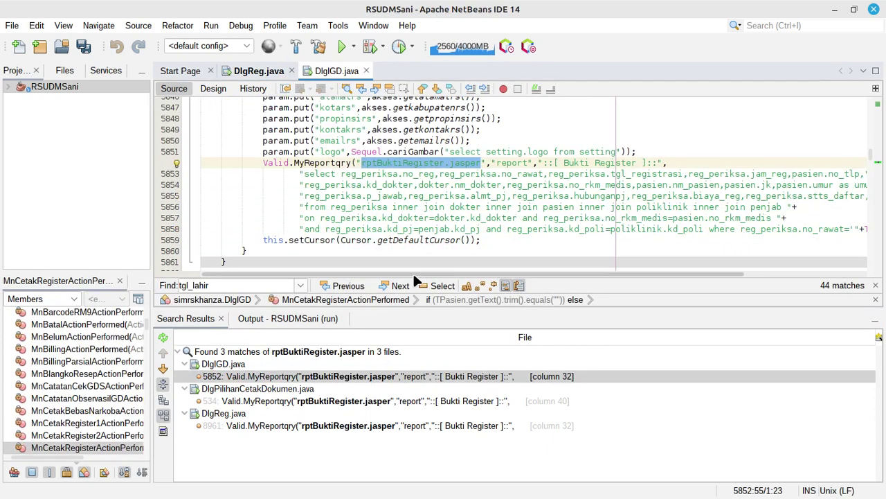
{"action": "left_click_drag", "start_coordinate": [412, 271], "coordinate": [395, 277]}
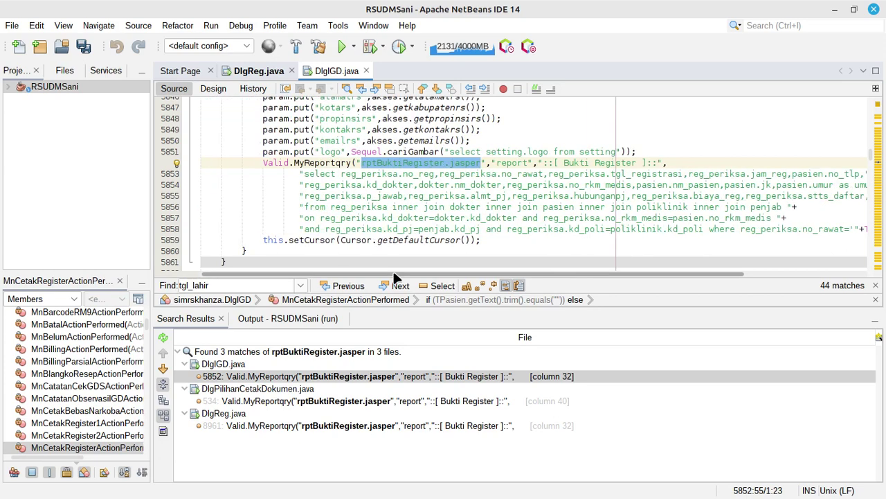
{"action": "left_click", "coordinate": [378, 206]}
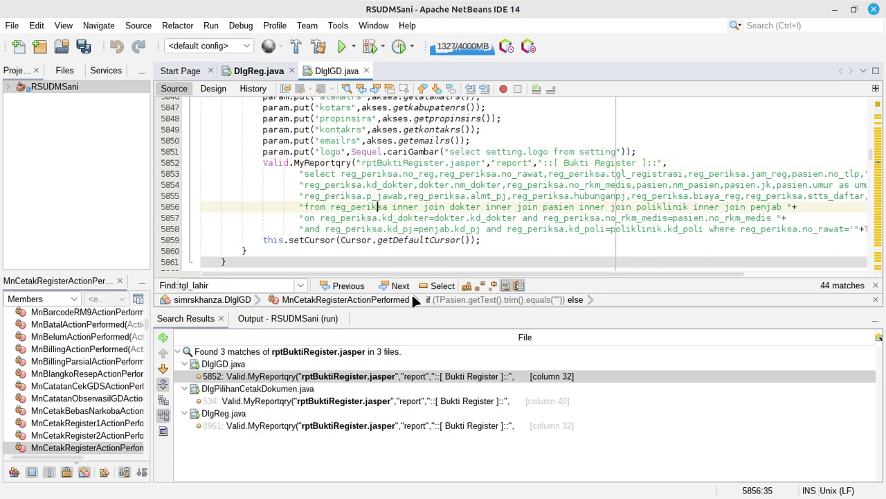
Add ',pasien.tgl_lahir' after penjab.png_jawab on line 5855, then save and rerun the project
{"action": "left_click_drag", "start_coordinate": [413, 274], "coordinate": [650, 270]}
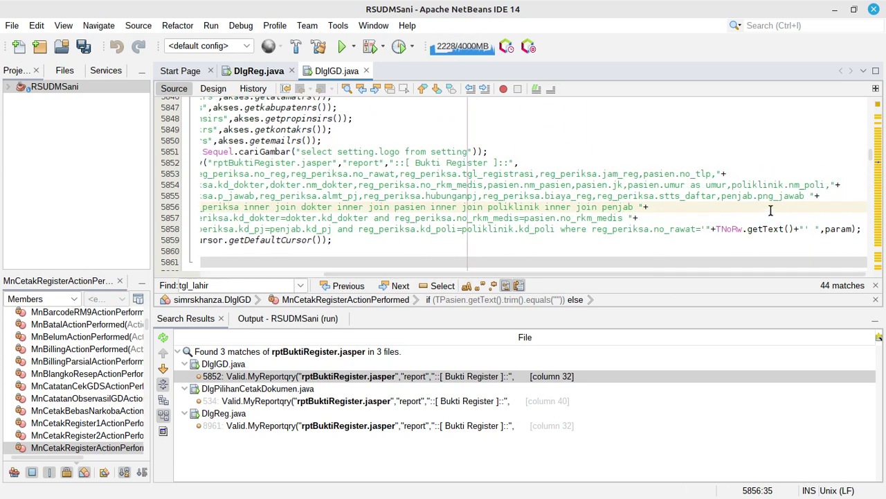
{"action": "left_click", "coordinate": [802, 196]}
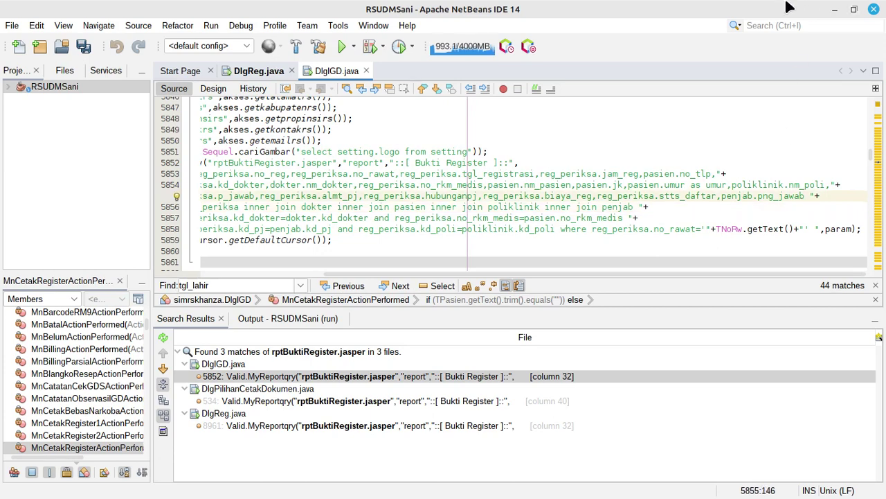
{"action": "type", "text": ",tgl_lahir"}
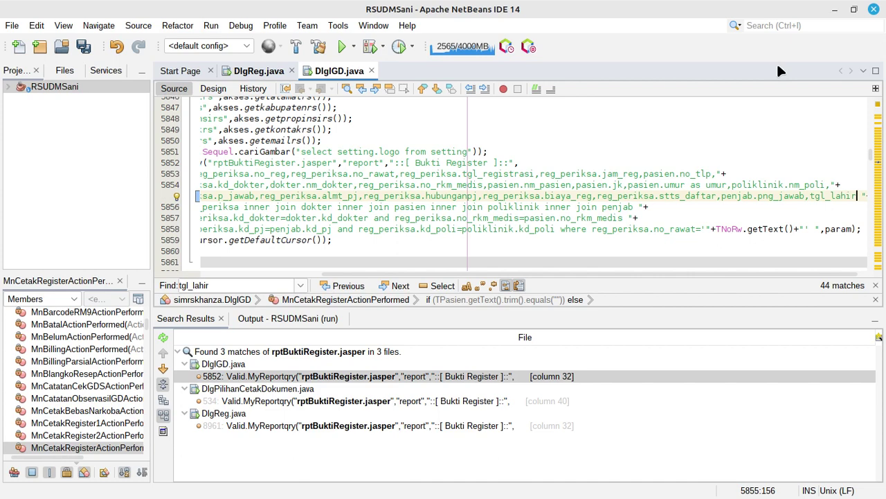
{"action": "key", "text": "Left"}
{"action": "key", "text": "Left"}
{"action": "key", "text": "Left"}
{"action": "key", "text": "Left"}
{"action": "key", "text": "Left"}
{"action": "key", "text": "Left"}
{"action": "key", "text": "Left"}
{"action": "key", "text": "Left"}
{"action": "key", "text": "Left"}
{"action": "type", "text": "pasien."}
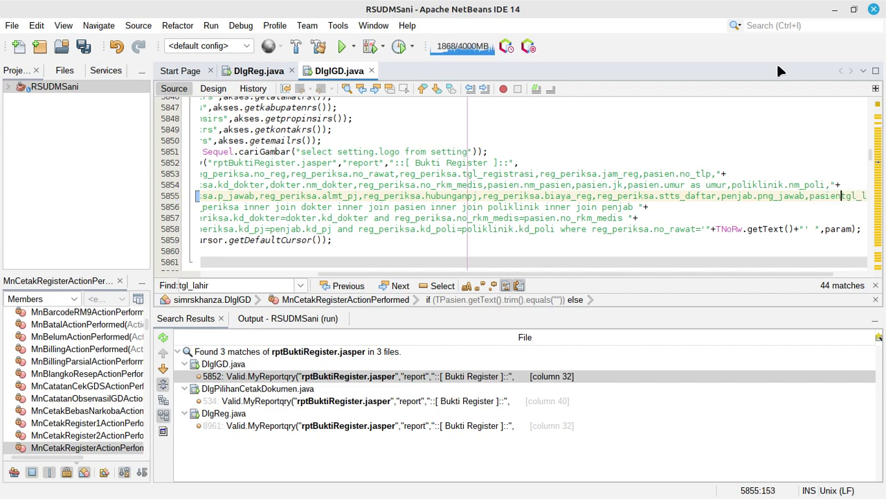
{"action": "left_click", "coordinate": [341, 46]}
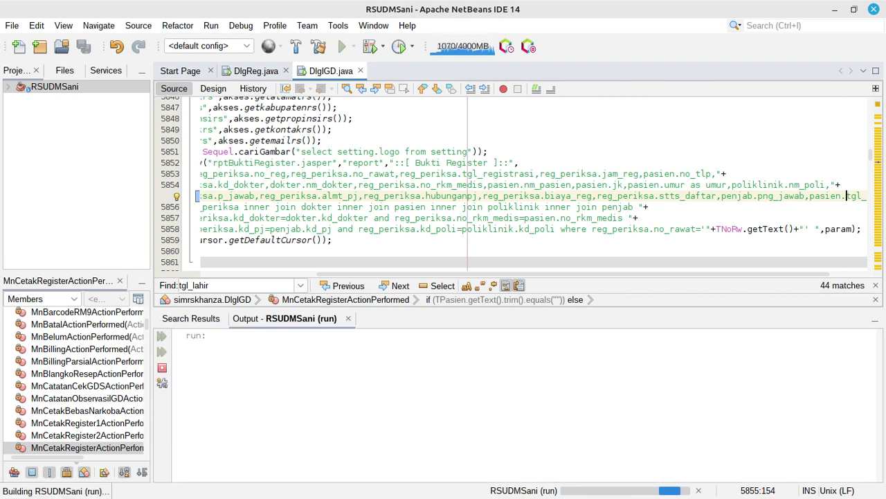
{"action": "key", "text": "alt+Tab"}
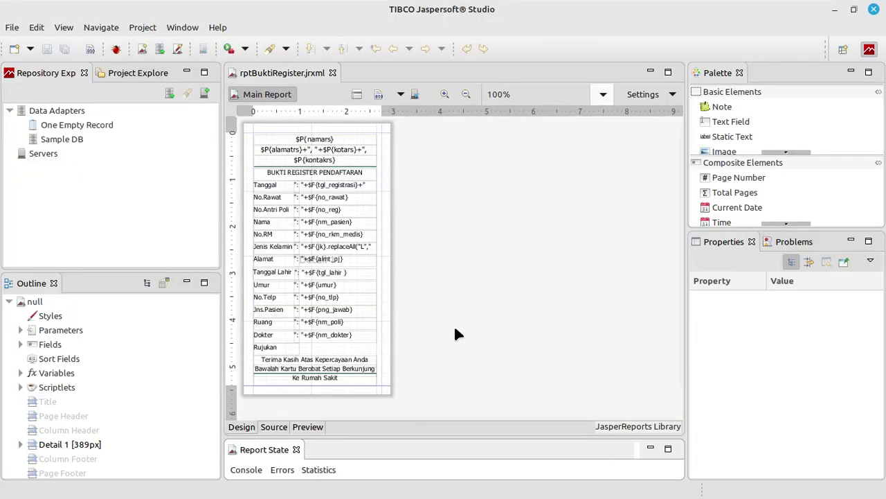
{"action": "left_click", "coordinate": [341, 370]}
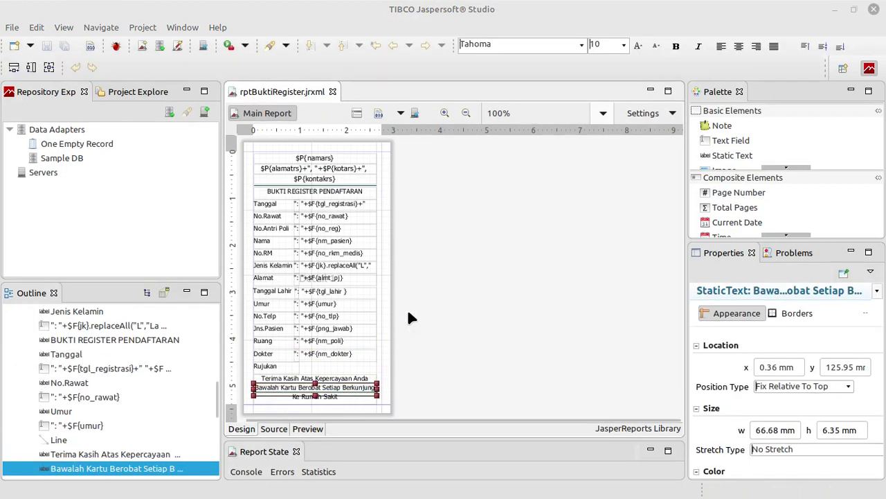
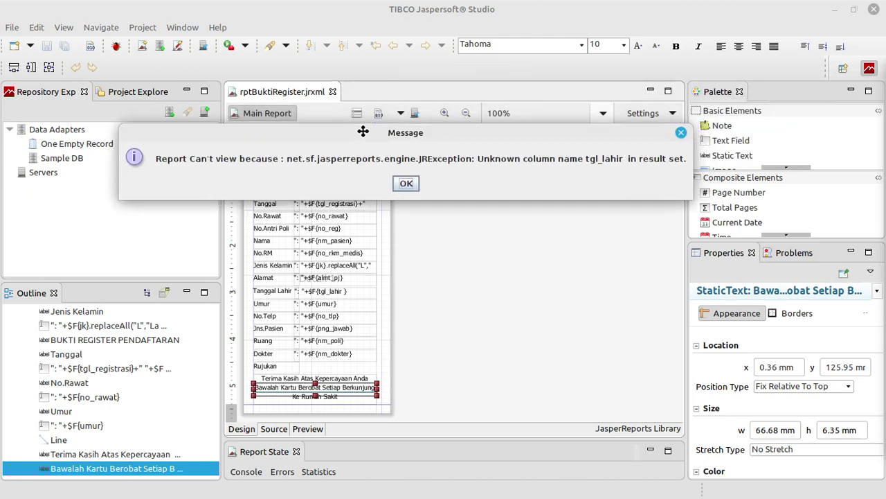
Dismiss the unknown-column error, inspect the old tgl_lahir field's expression, then delete that field
{"action": "left_click", "coordinate": [406, 185]}
{"action": "left_click", "coordinate": [511, 267]}
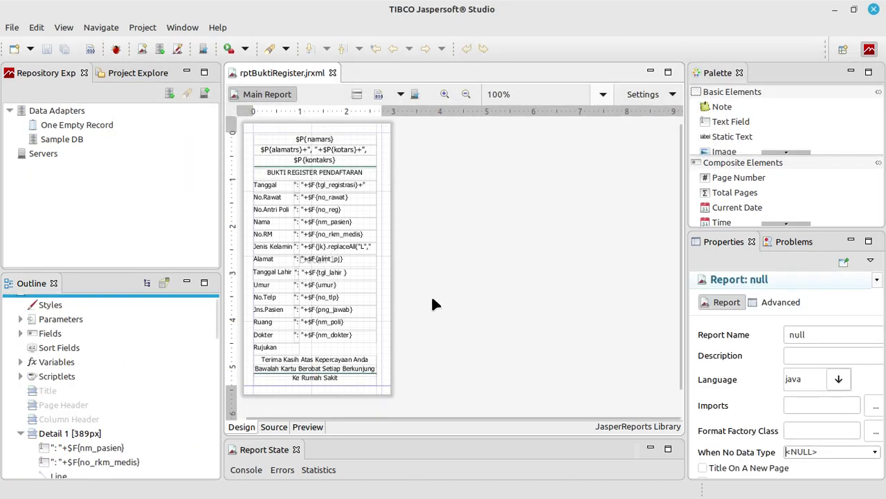
{"action": "left_click", "coordinate": [340, 276]}
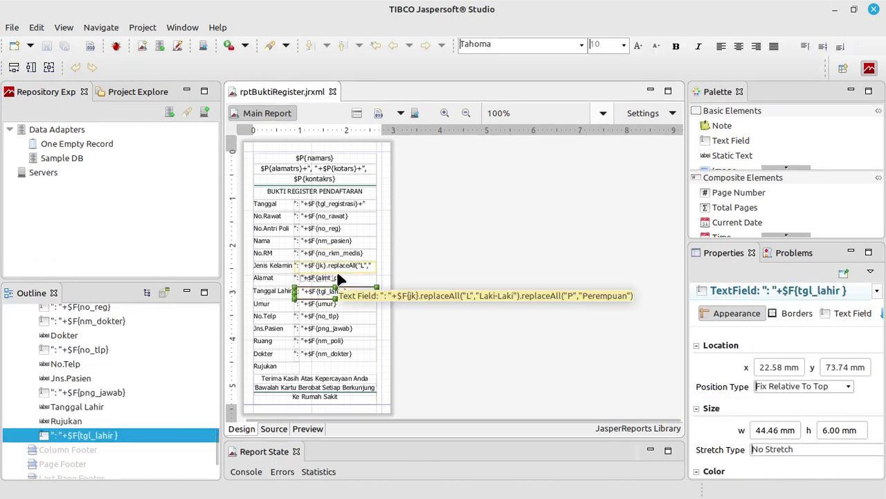
{"action": "double_click", "coordinate": [304, 289]}
{"action": "left_click", "coordinate": [282, 79]}
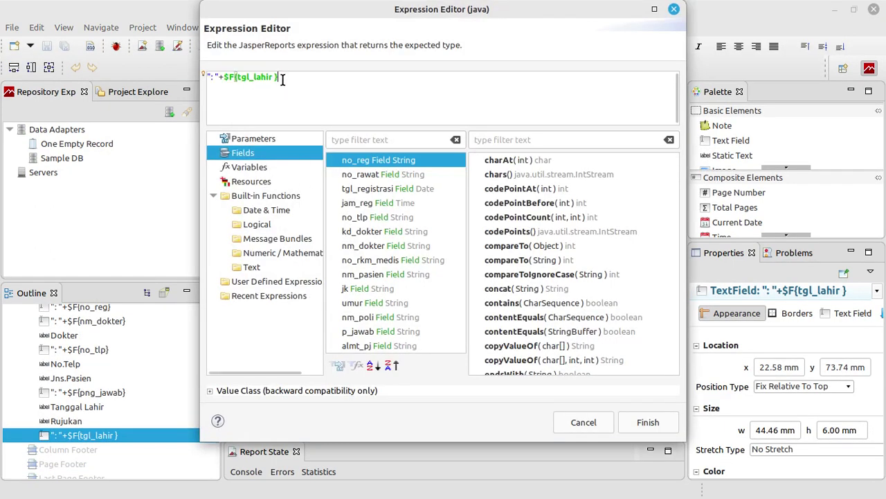
{"action": "left_click", "coordinate": [644, 422]}
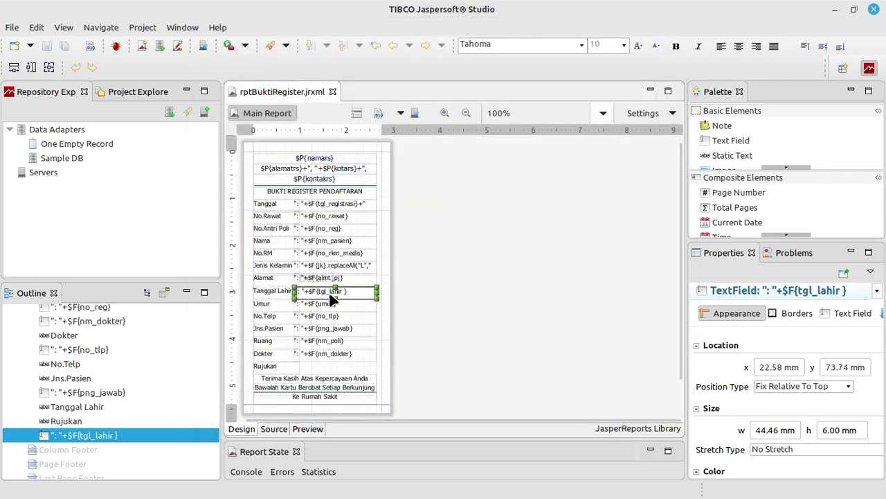
{"action": "key", "text": "Delete"}
{"action": "scroll", "coordinate": [115, 443], "scroll_direction": "up", "scroll_amount": 10}
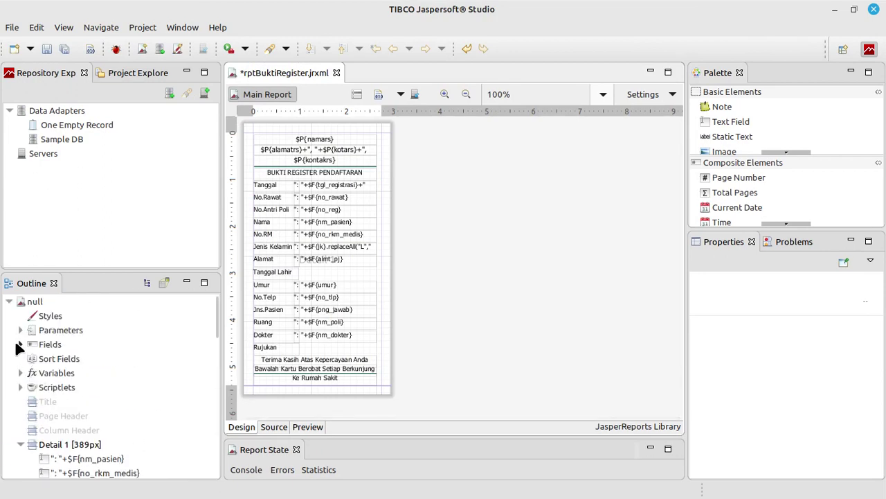
Expand Fields in the Outline and inspect the tgl_lahir field's name and description
{"action": "left_click", "coordinate": [19, 348]}
{"action": "left_click", "coordinate": [20, 346]}
{"action": "scroll", "coordinate": [19, 354], "scroll_direction": "down", "scroll_amount": 7}
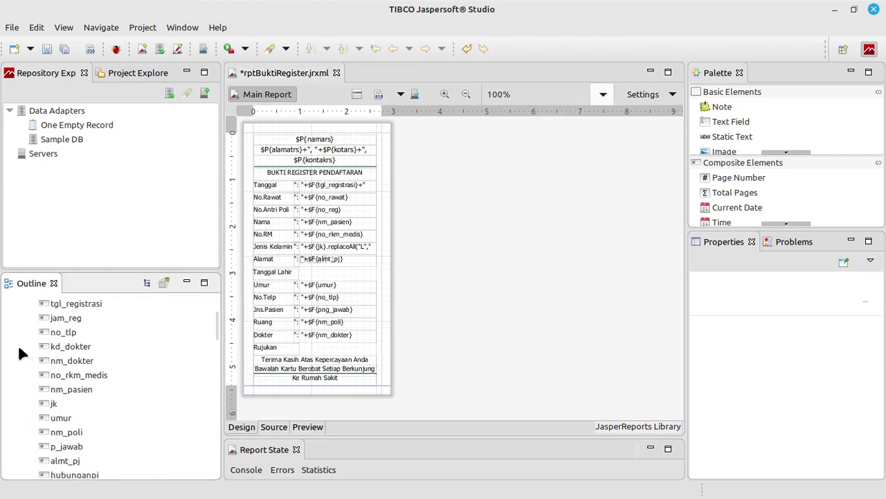
{"action": "left_click", "coordinate": [63, 392]}
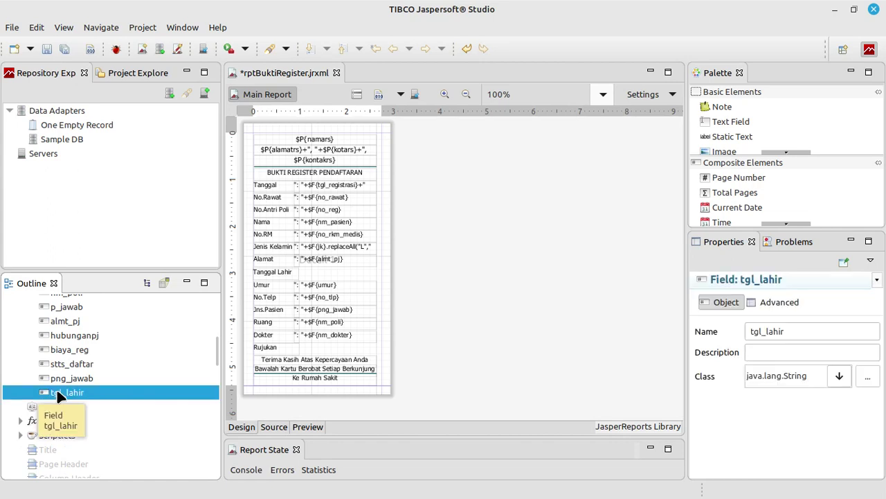
{"action": "left_click", "coordinate": [752, 331]}
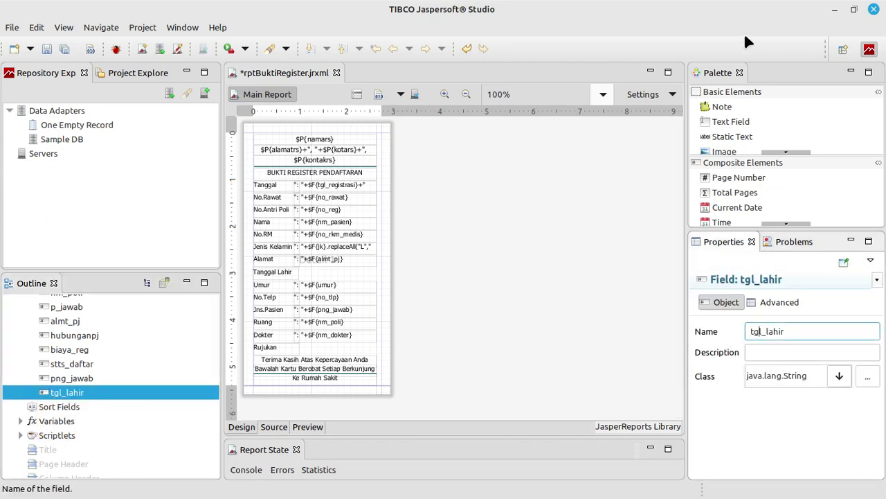
{"action": "key", "text": "End"}
{"action": "left_click", "coordinate": [762, 352]}
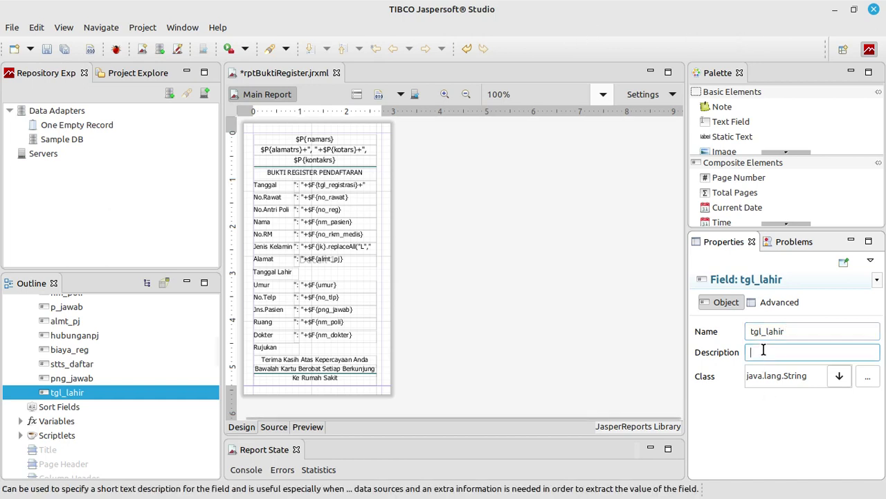
Drag tgl_lahir beside the Tanggal Lahir label, keeping only the new $F{tgl_lahir} text field
{"action": "left_click", "coordinate": [85, 393]}
{"action": "left_click_drag", "start_coordinate": [85, 392], "coordinate": [257, 270]}
{"action": "key", "text": "Delete"}
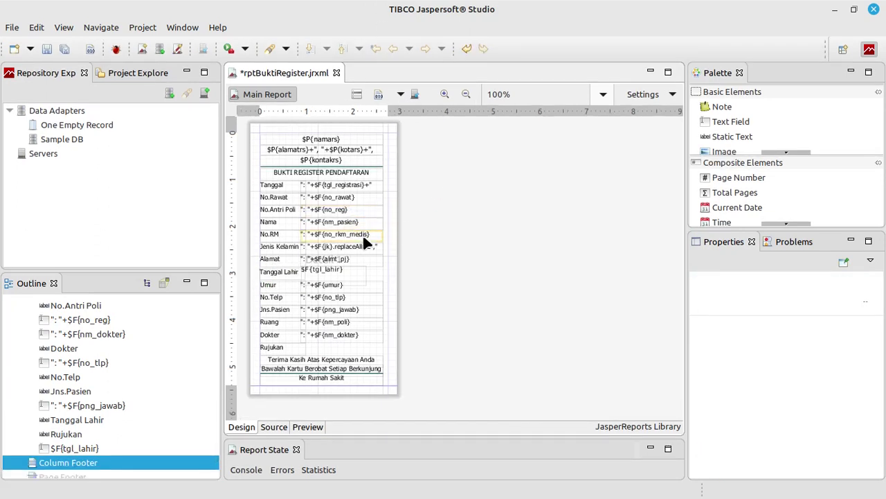
{"action": "left_click", "coordinate": [335, 269]}
Nudge $F{tgl_lahir} right and down into line, save the report, and check the preview
{"action": "key", "text": "Right"}
{"action": "key", "text": "Right"}
{"action": "key", "text": "Right"}
{"action": "key", "text": "Right"}
{"action": "key", "text": "Right"}
{"action": "key", "text": "Right"}
{"action": "key", "text": "Right"}
{"action": "key", "text": "Right"}
{"action": "key", "text": "Right"}
{"action": "key", "text": "Right"}
{"action": "key", "text": "Right"}
{"action": "key", "text": "Right"}
{"action": "key", "text": "Right"}
{"action": "key", "text": "Right"}
{"action": "key", "text": "Right"}
{"action": "key", "text": "Right"}
{"action": "key", "text": "Right"}
{"action": "key", "text": "Right"}
{"action": "key", "text": "Right"}
{"action": "key", "text": "Right"}
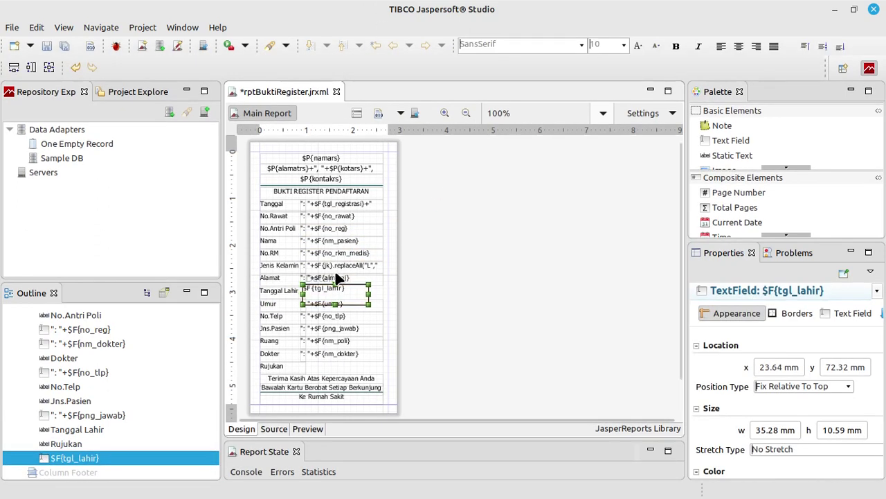
{"action": "key", "text": "Down"}
{"action": "key", "text": "Down"}
{"action": "key", "text": "Down"}
{"action": "key", "text": "Down"}
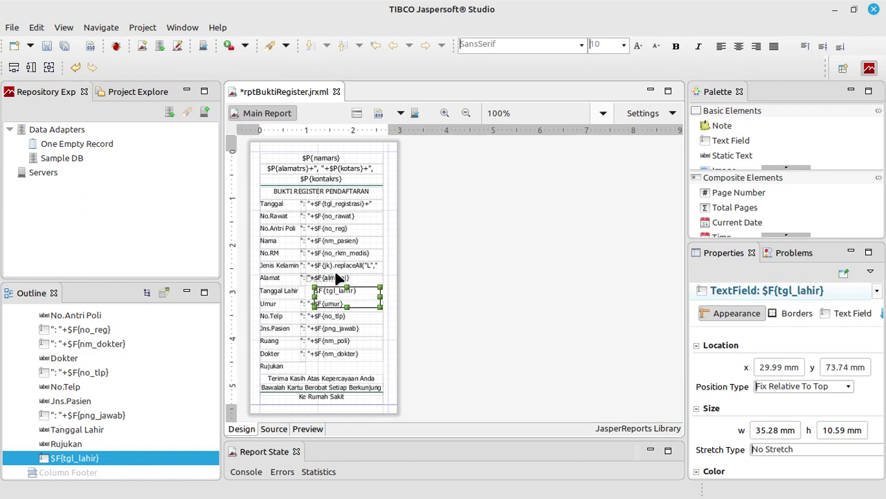
{"action": "left_click", "coordinate": [47, 47]}
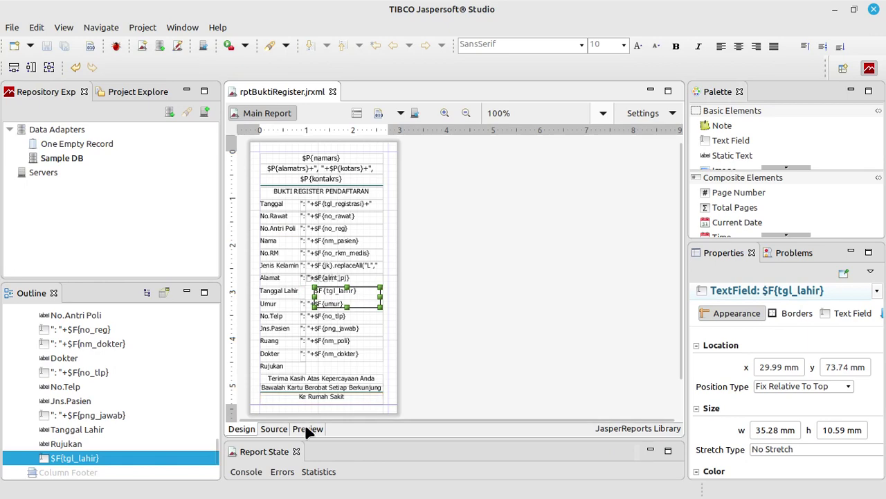
{"action": "left_click", "coordinate": [308, 429]}
{"action": "left_click", "coordinate": [250, 426]}
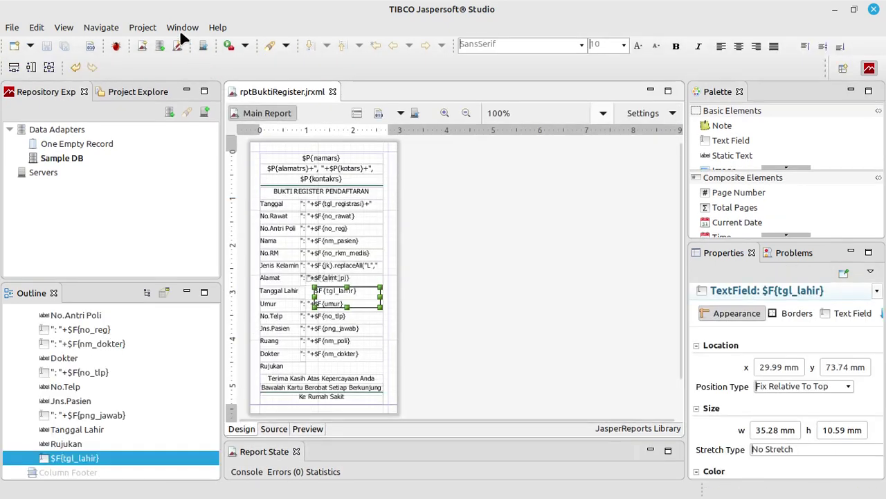
{"action": "left_click", "coordinate": [142, 27]}
Build the project, then move aside and close the printed Bukti Register viewer
{"action": "left_click", "coordinate": [158, 102]}
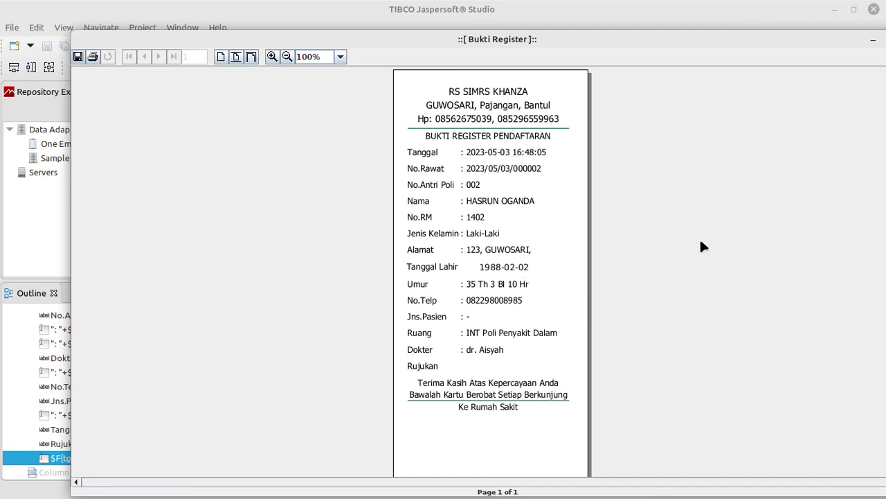
{"action": "left_click", "coordinate": [874, 9]}
{"action": "left_click_drag", "start_coordinate": [750, 43], "coordinate": [630, 44]}
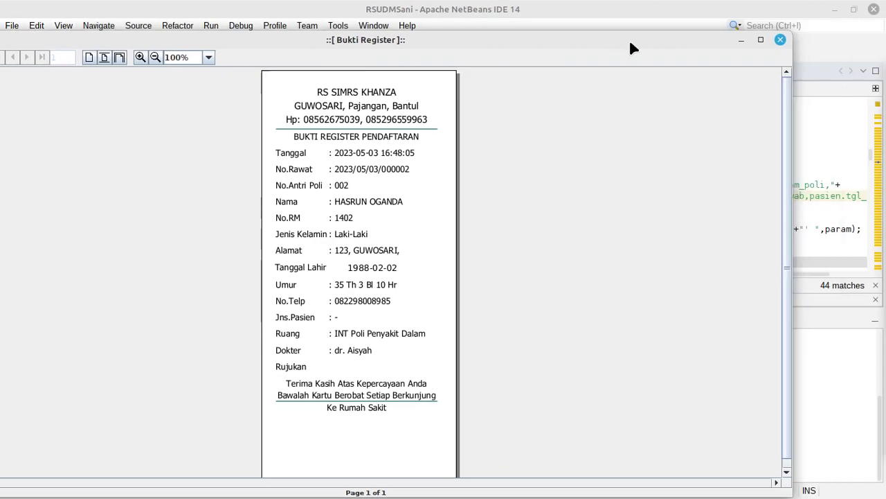
{"action": "left_click", "coordinate": [780, 39]}
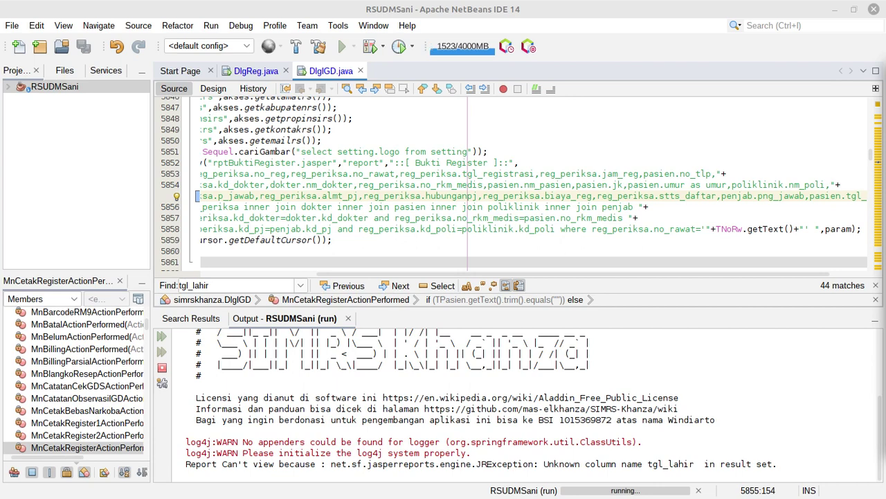
Switch from NetBeans back to the rptBuktiRegister.jxrml design in Jaspersoft Studio
{"action": "key", "text": "alt+Tab"}
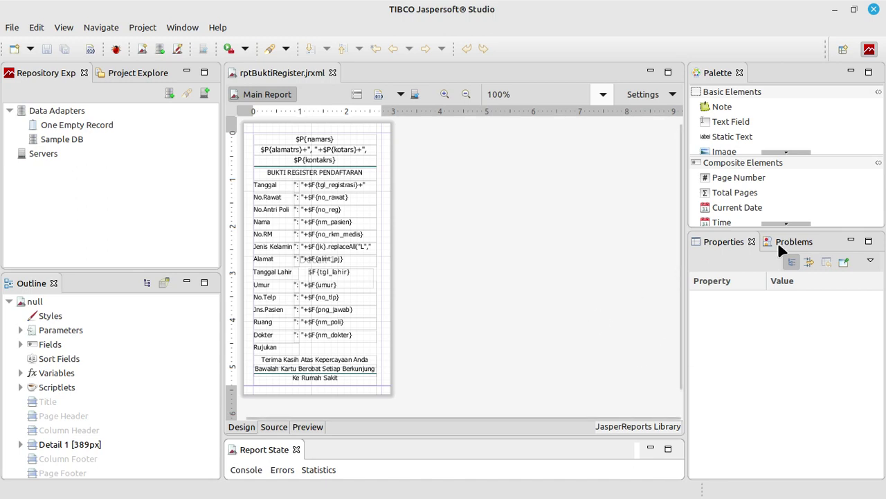
Shrink the tgl_lahir field to 6 mm tall and change its expression to ": "+$F{tgl_lahir}
{"action": "left_click", "coordinate": [320, 282]}
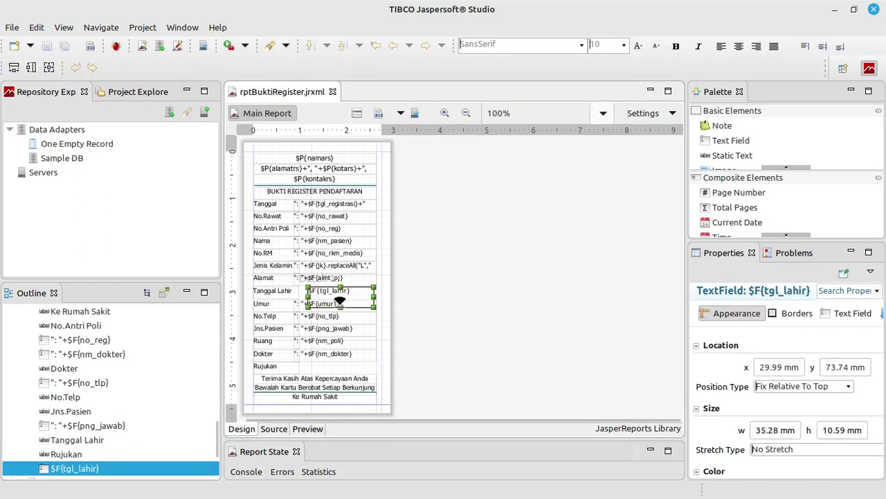
{"action": "left_click_drag", "start_coordinate": [340, 303], "coordinate": [293, 296]}
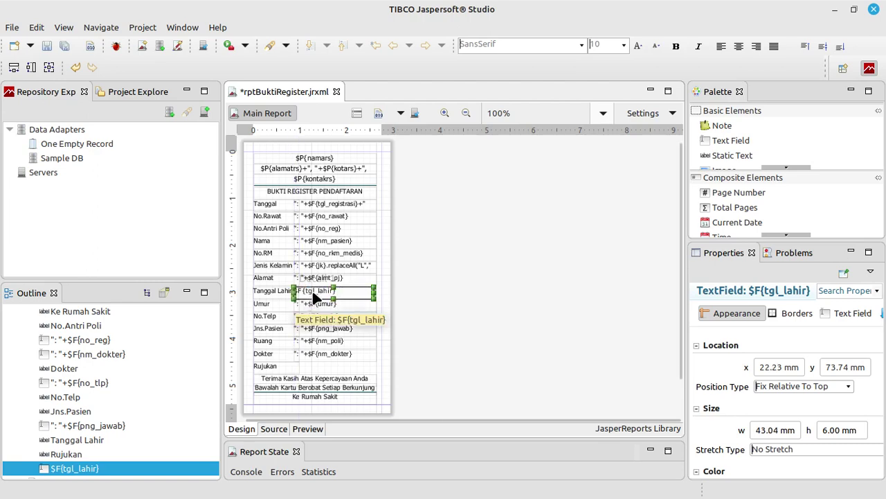
{"action": "double_click", "coordinate": [332, 291]}
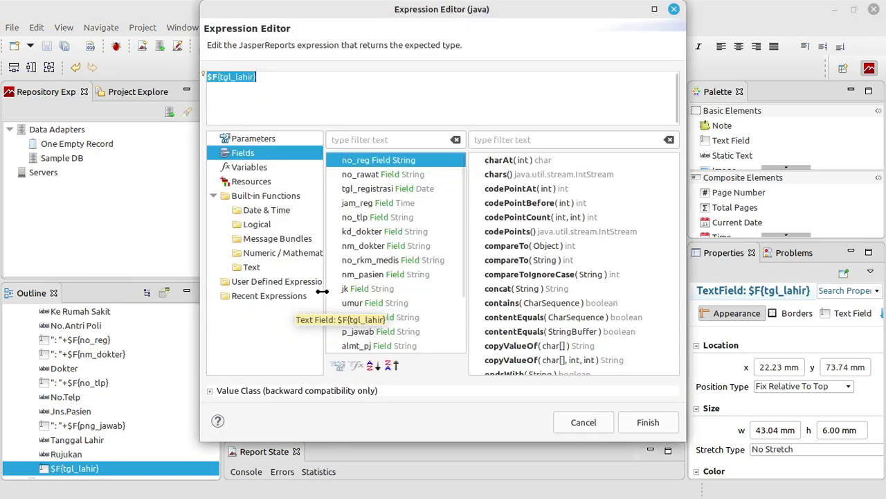
{"action": "left_click", "coordinate": [210, 79]}
{"action": "left_click_drag", "start_coordinate": [256, 31], "coordinate": [535, 22]}
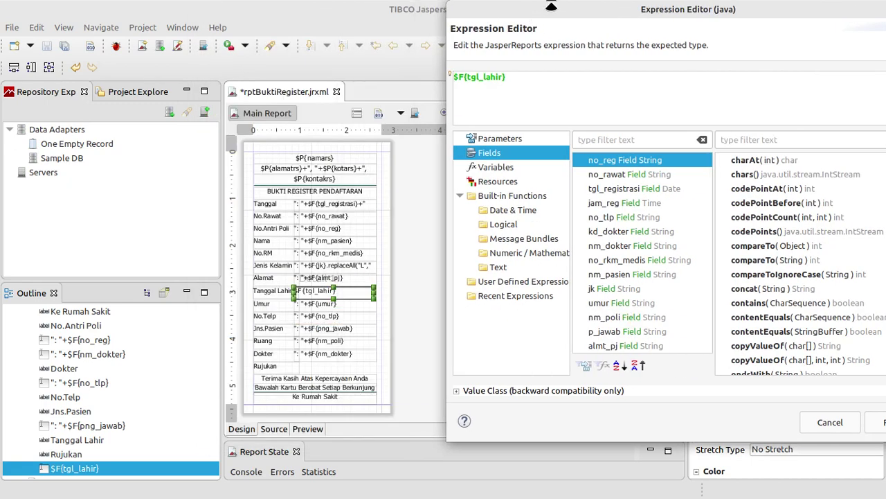
{"action": "type", "text": "\"\""}
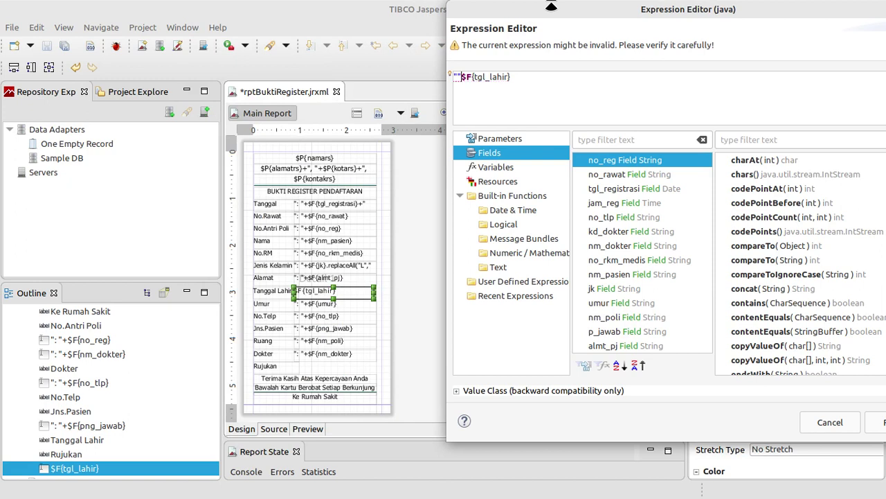
{"action": "key", "text": "Left"}
{"action": "type", "text": ":"}
{"action": "type", "text": "+"}
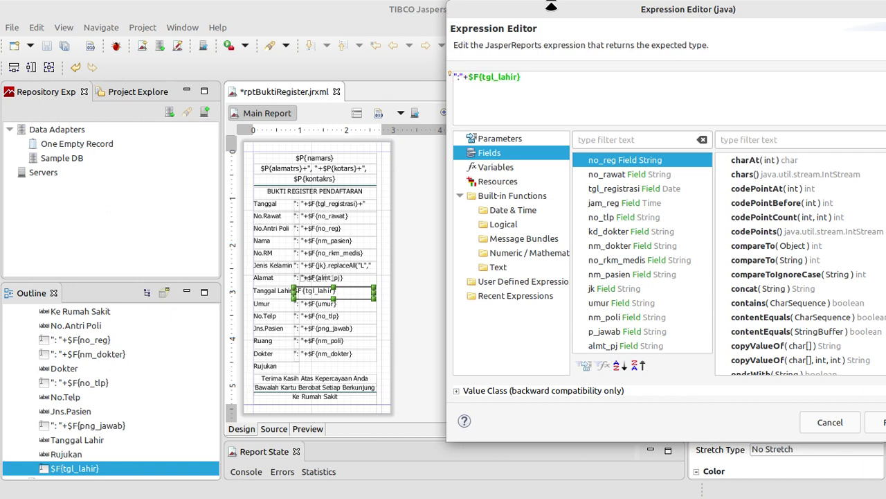
{"action": "left_click_drag", "start_coordinate": [551, 5], "coordinate": [514, 1]}
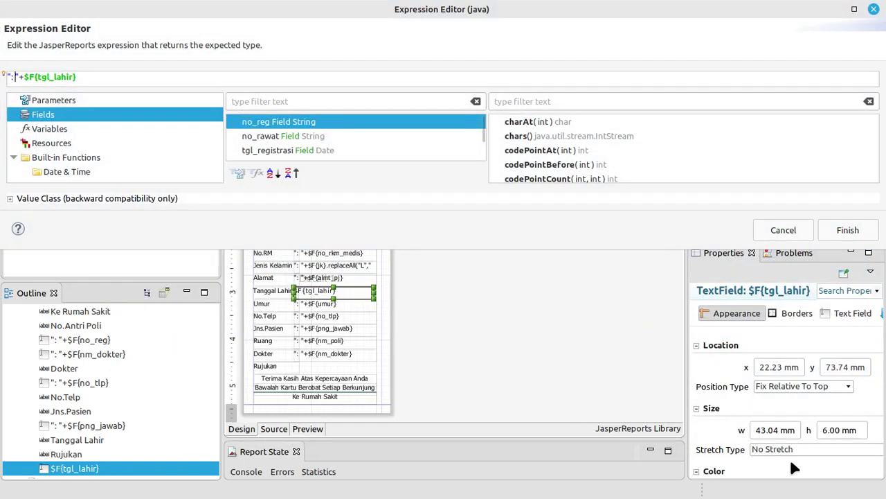
{"action": "left_click_drag", "start_coordinate": [604, 7], "coordinate": [516, 36]}
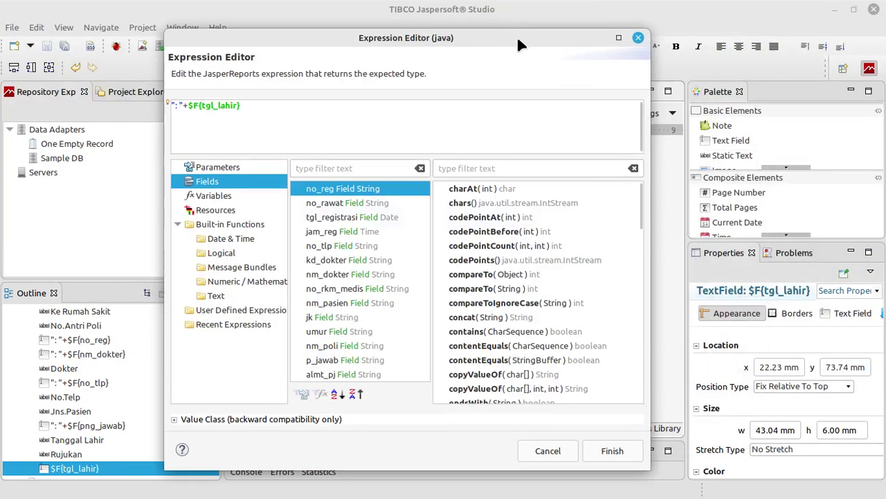
{"action": "left_click", "coordinate": [626, 451]}
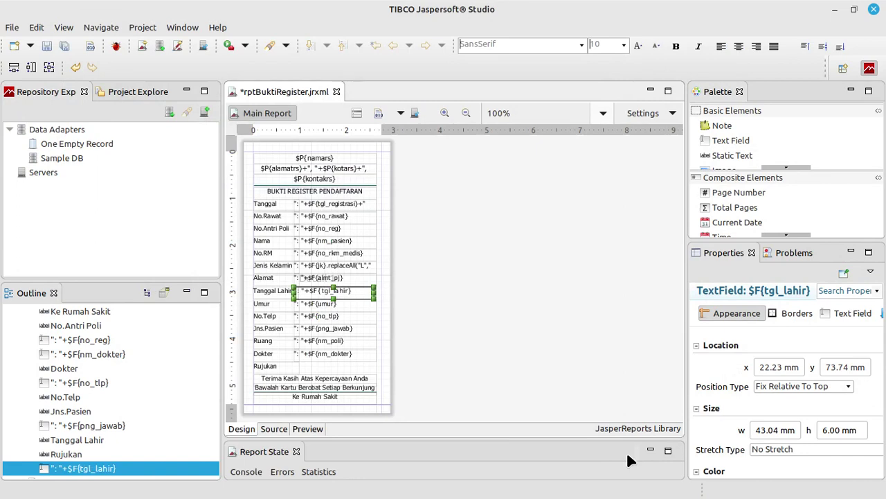
Check the tgl_lahir field, save rptBuktiRegister.jxrml, and open the Preview
{"action": "left_click", "coordinate": [500, 326]}
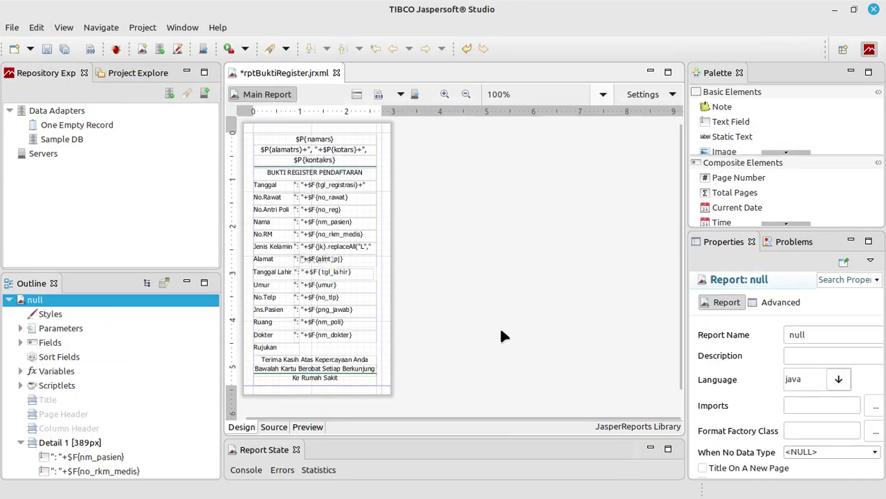
{"action": "left_click", "coordinate": [359, 273]}
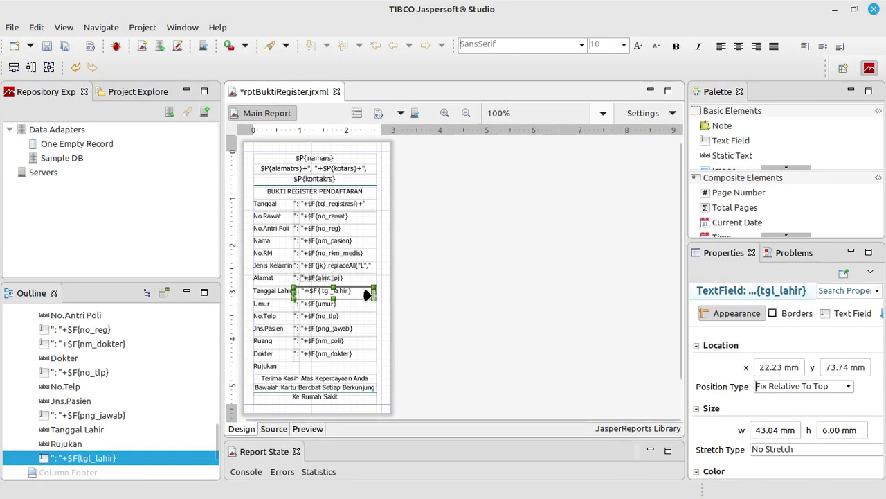
{"action": "left_click", "coordinate": [412, 289]}
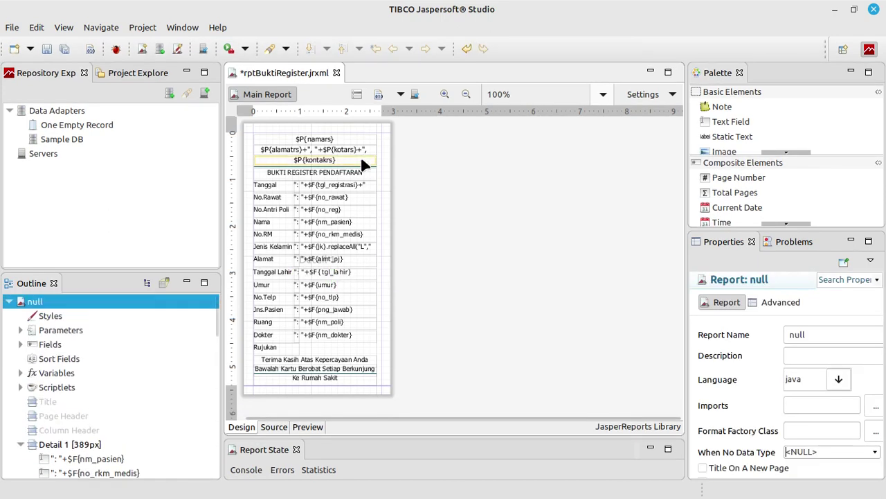
{"action": "left_click", "coordinate": [44, 48]}
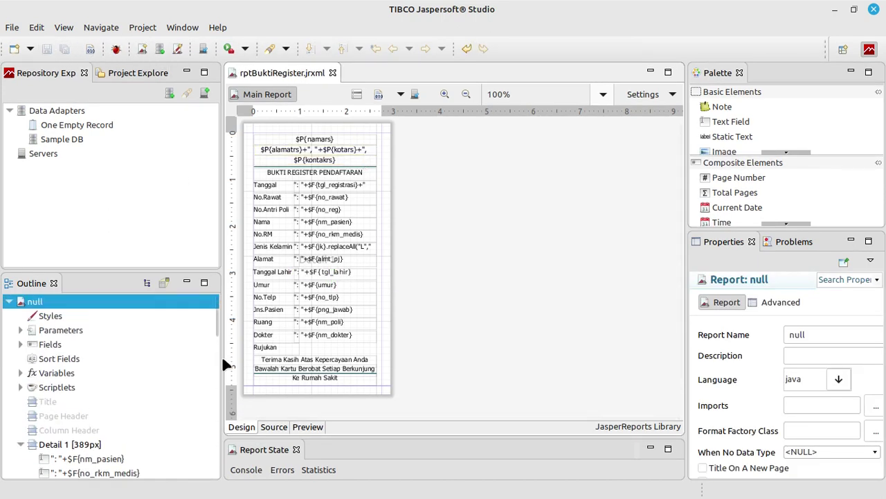
{"action": "left_click", "coordinate": [308, 427]}
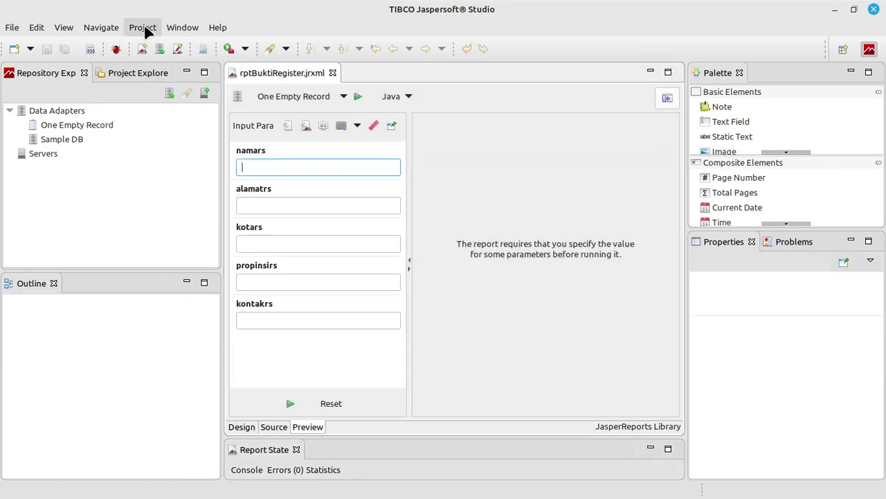
Build the project and close the Bukti Register slip still showing 1988-02-02
{"action": "left_click", "coordinate": [142, 28]}
{"action": "left_click", "coordinate": [173, 101]}
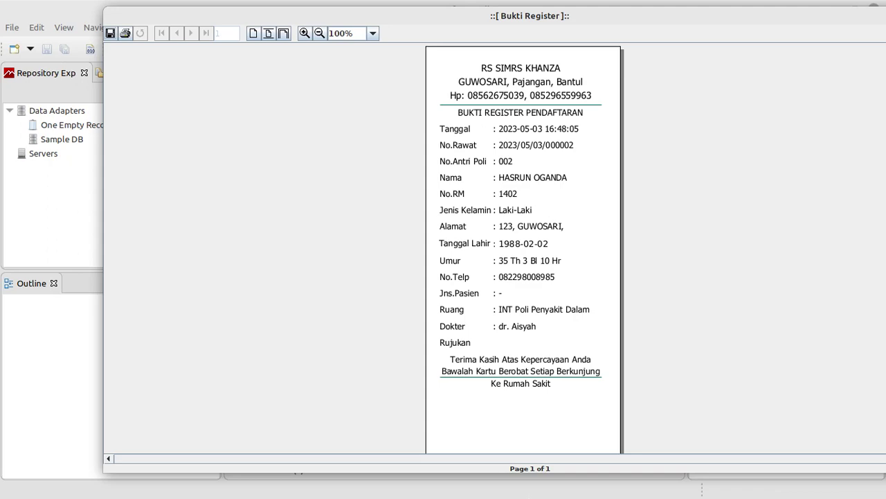
{"action": "left_click_drag", "start_coordinate": [727, 25], "coordinate": [589, 40]}
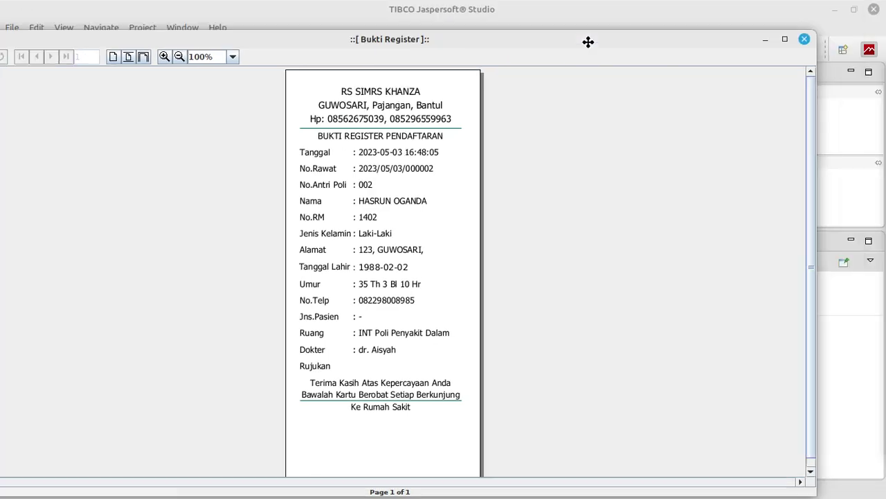
{"action": "left_click", "coordinate": [801, 39]}
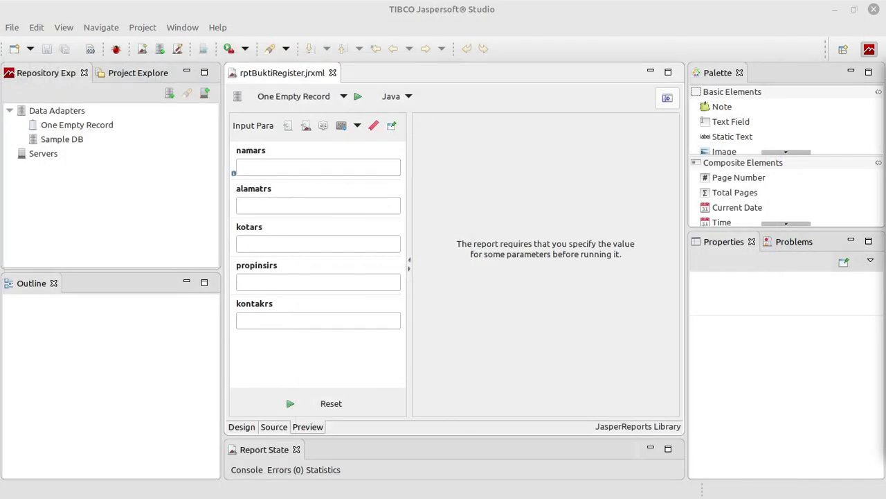
On line 5855 of DlgIGD.java, wrap pasien.tgl_lahir in DATE_FORMAT(...,'%d-%m-%Y') as tgl_lahir
{"action": "key", "text": "alt+Tab"}
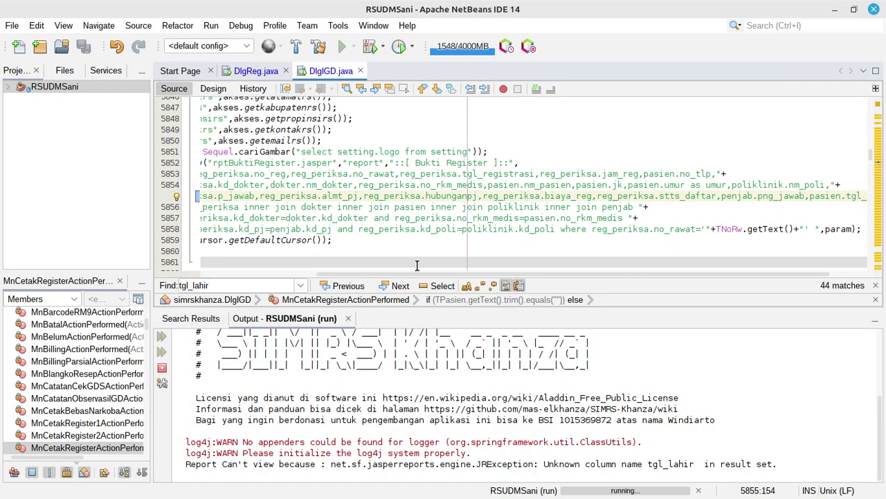
{"action": "scroll", "coordinate": [392, 277], "scroll_direction": "right", "scroll_amount": 2}
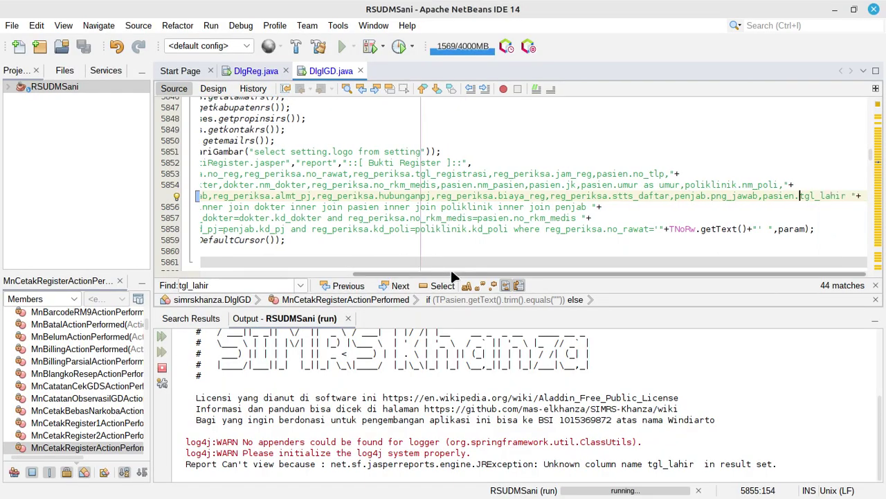
{"action": "left_click", "coordinate": [765, 198]}
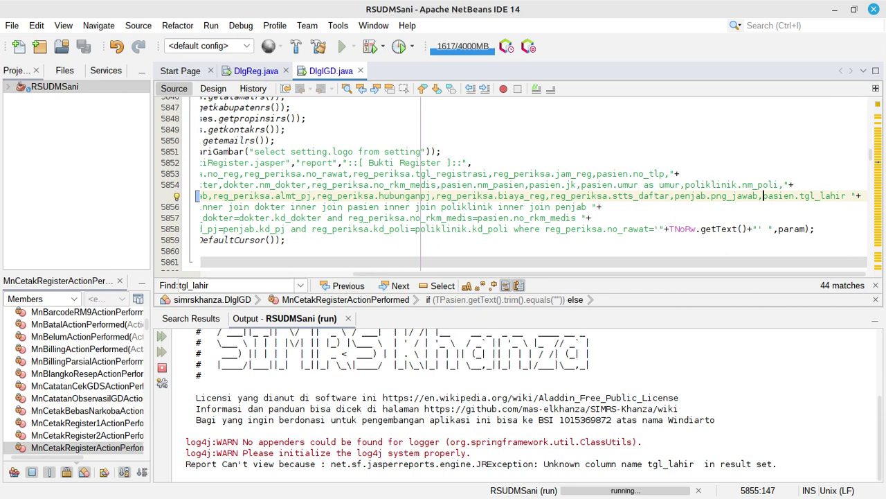
{"action": "type", "text": "DATE_F"}
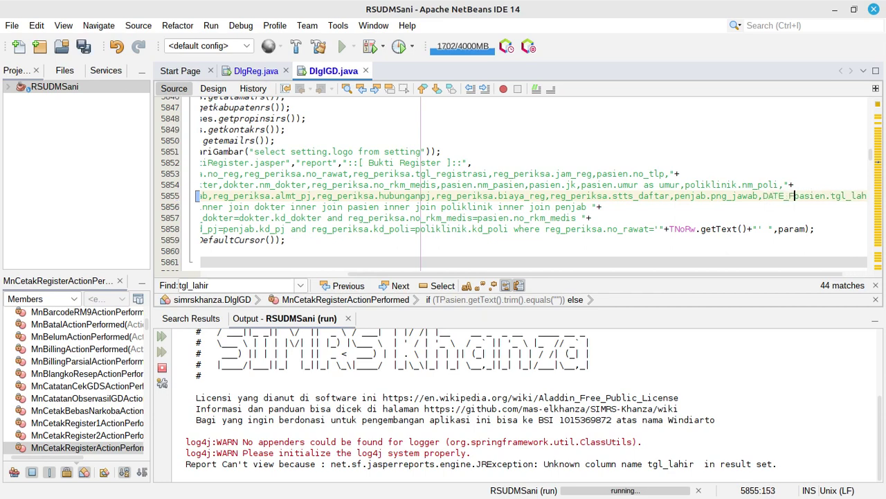
{"action": "type", "text": "O"}
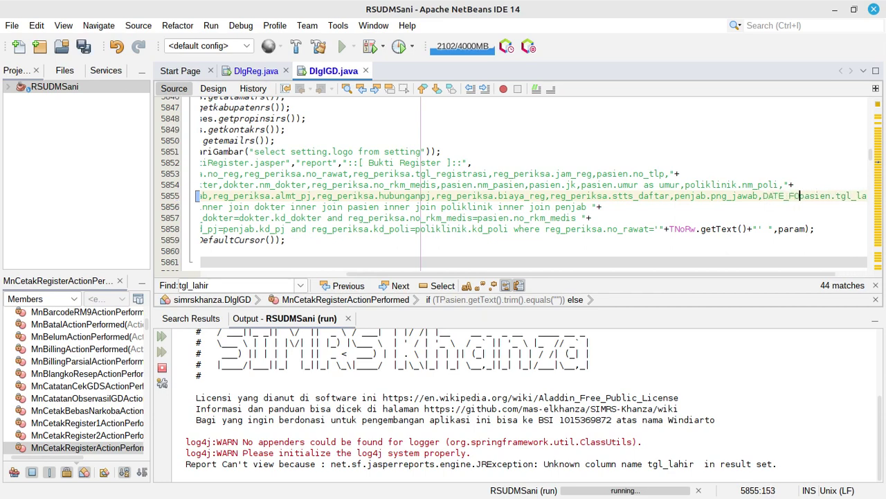
{"action": "type", "text": "RMAT("}
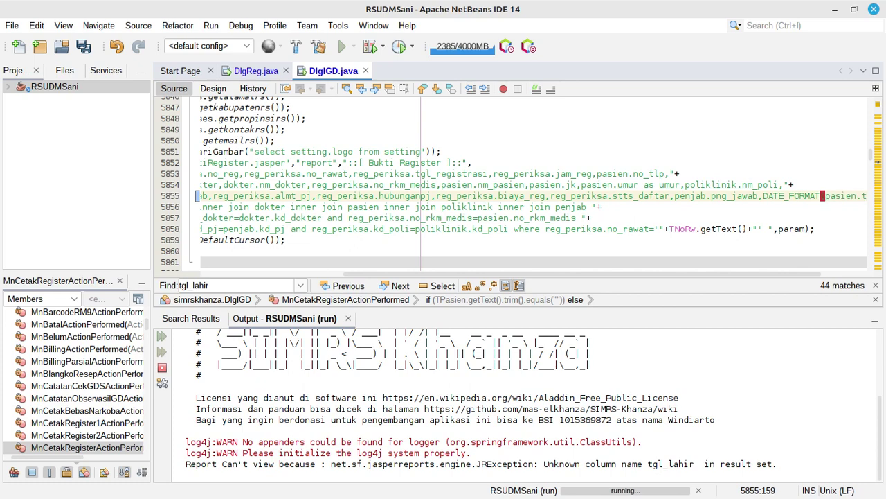
{"action": "scroll", "coordinate": [485, 201], "scroll_direction": "left", "scroll_amount": 5}
{"action": "left_click", "coordinate": [208, 206]}
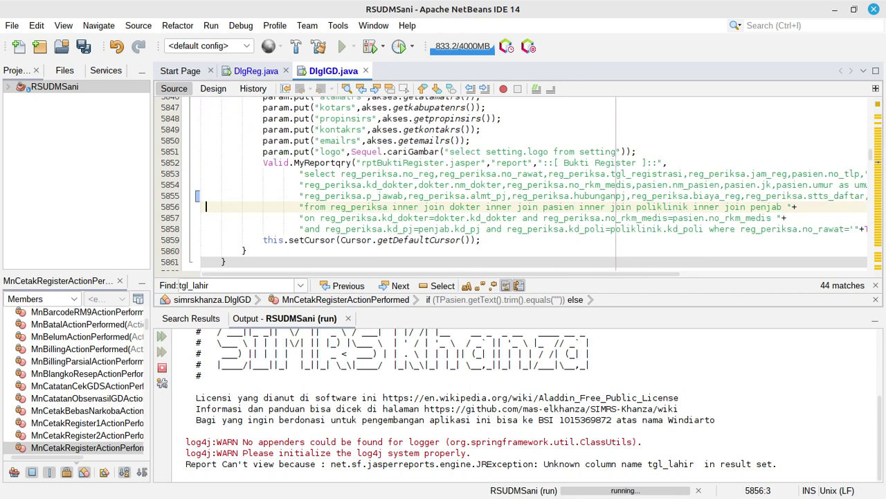
{"action": "key", "text": "shift+F3"}
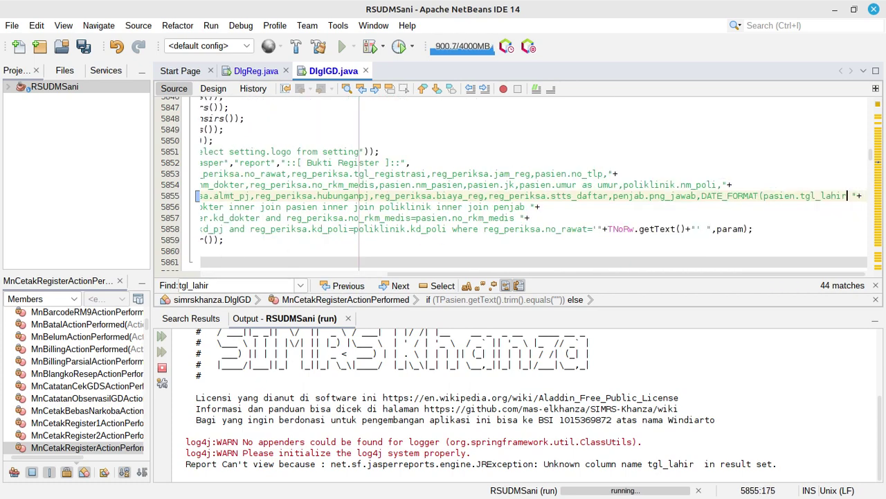
{"action": "type", "text": ", '"}
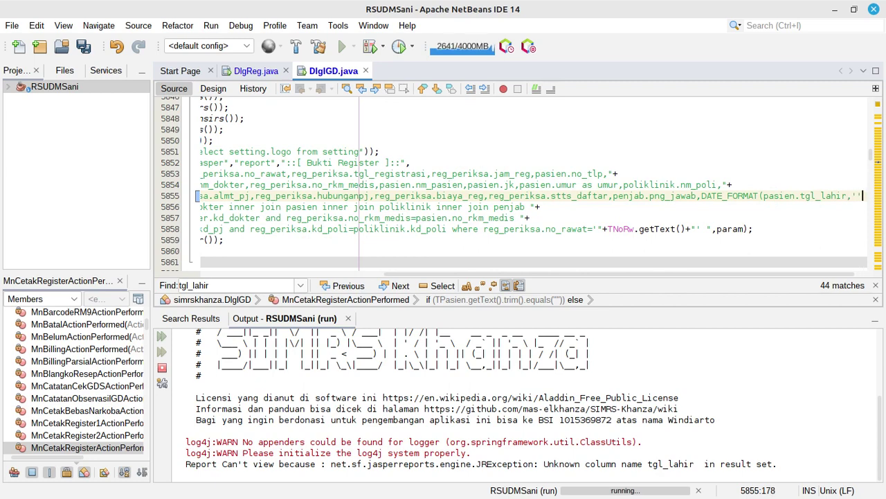
{"action": "key", "text": "Left"}
{"action": "type", "text": "d-"}
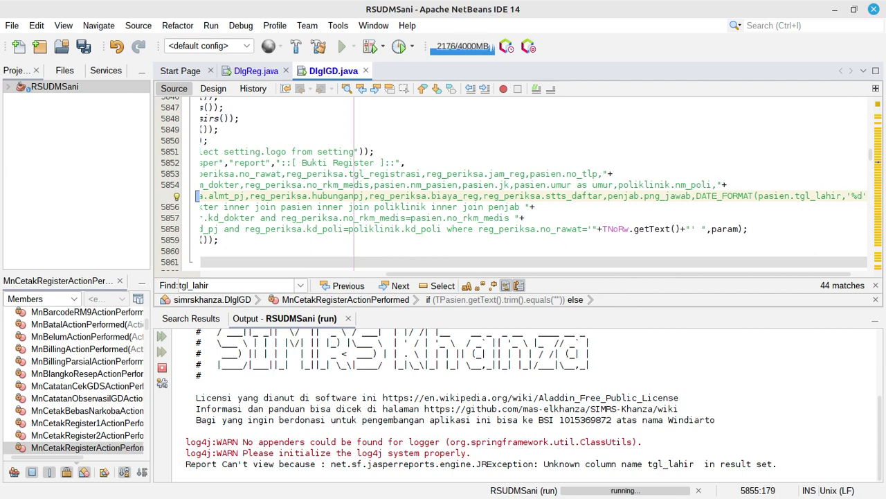
{"action": "type", "text": "%m"}
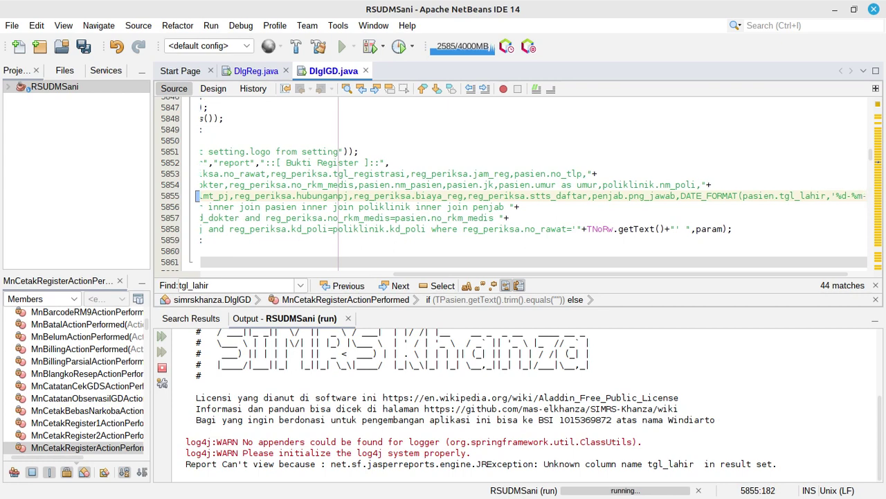
{"action": "type", "text": "-"}
{"action": "type", "text": "%"}
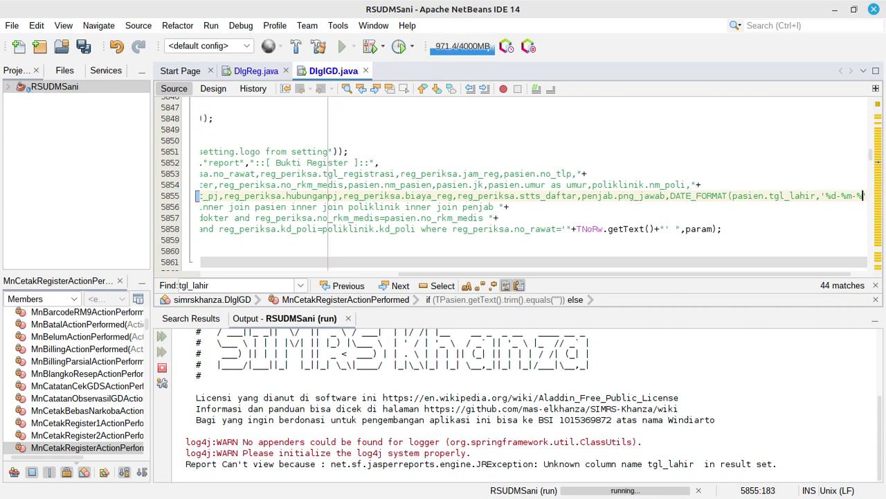
{"action": "type", "text": "Y' "}
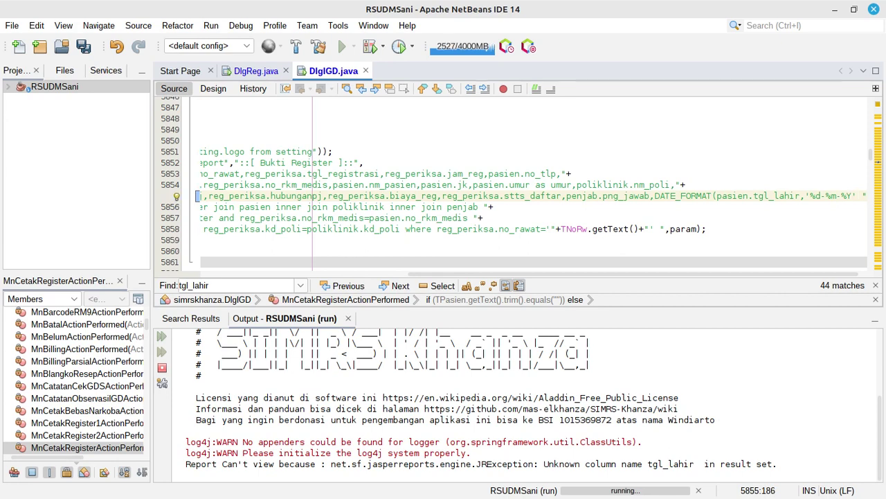
{"action": "type", "text": "')as tb"}
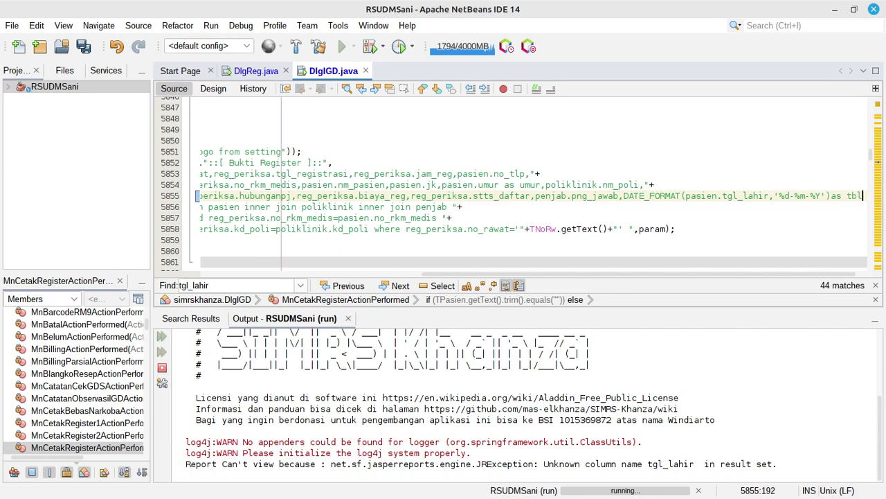
{"action": "type", "text": "l_lahir,"}
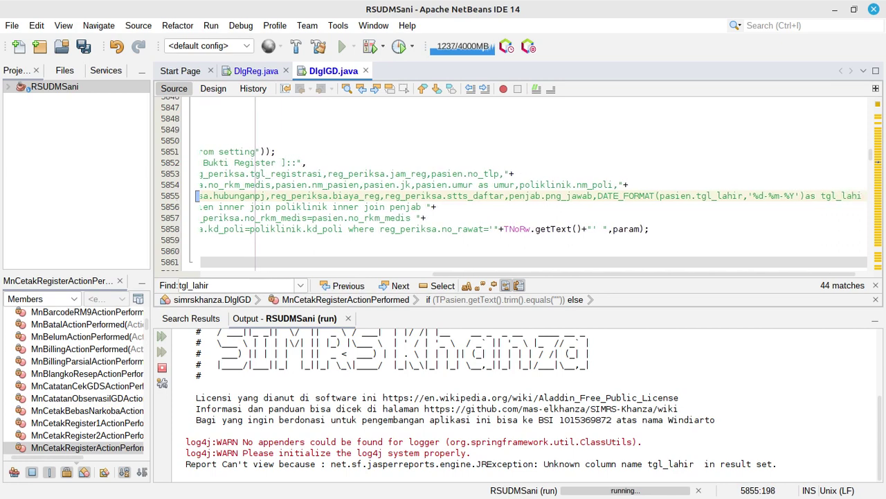
Save DlgIGD.java and select the new DATE_FORMAT birth-date expression for reuse
{"action": "left_click", "coordinate": [86, 45]}
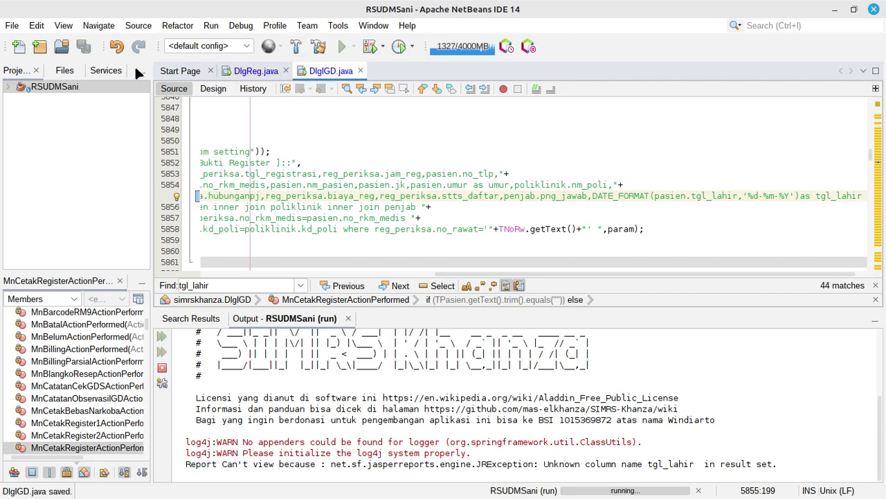
{"action": "left_click", "coordinate": [244, 75]}
{"action": "left_click", "coordinate": [311, 70]}
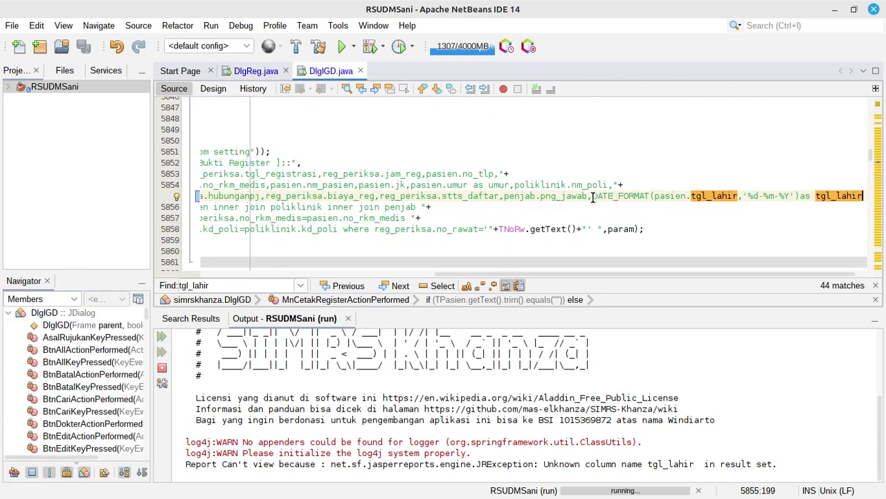
{"action": "left_click_drag", "start_coordinate": [593, 196], "coordinate": [864, 196]}
{"action": "key", "text": "ctrl+c"}
{"action": "left_click", "coordinate": [256, 71]}
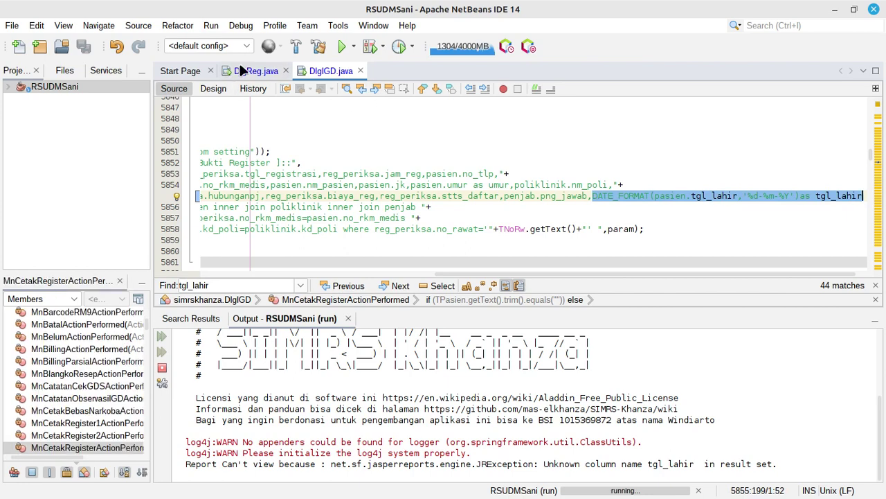
Paste the DATE_FORMAT expression over pasien.tgl_lahir on DlgReg.java line 8964, save, and run the project
{"action": "left_click_drag", "start_coordinate": [452, 272], "coordinate": [609, 274]}
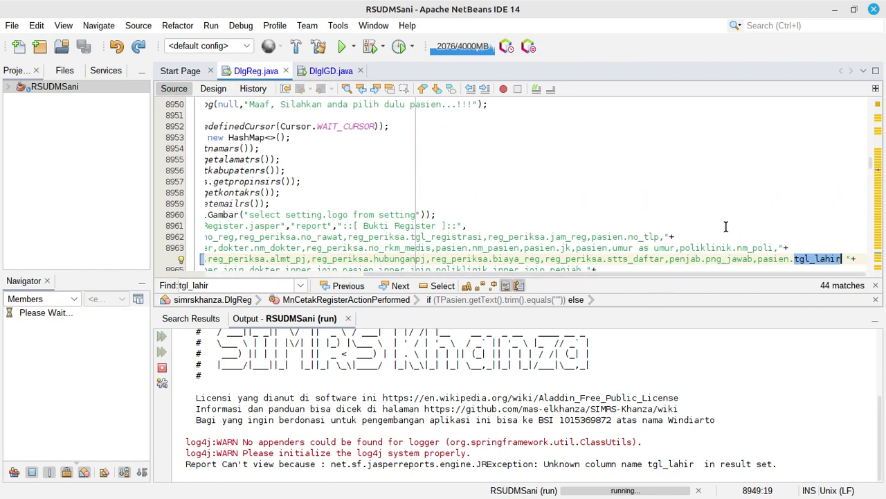
{"action": "left_click_drag", "start_coordinate": [758, 259], "coordinate": [840, 259]}
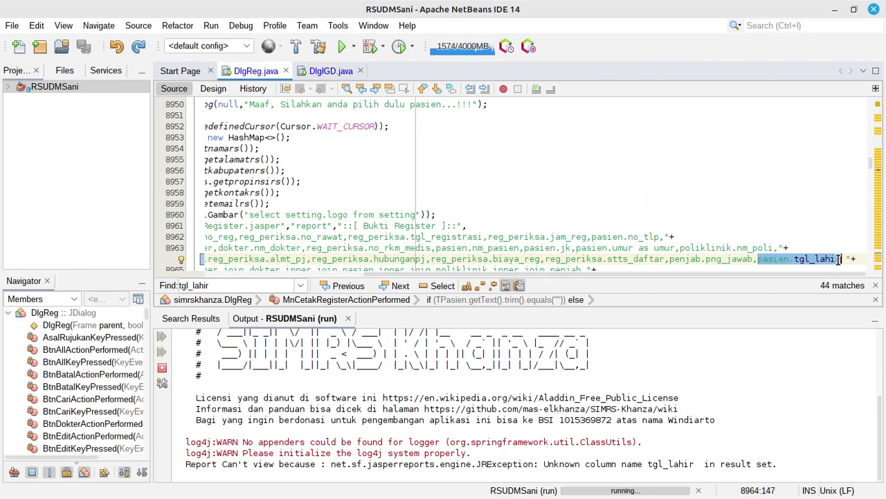
{"action": "key", "text": "ctrl+v"}
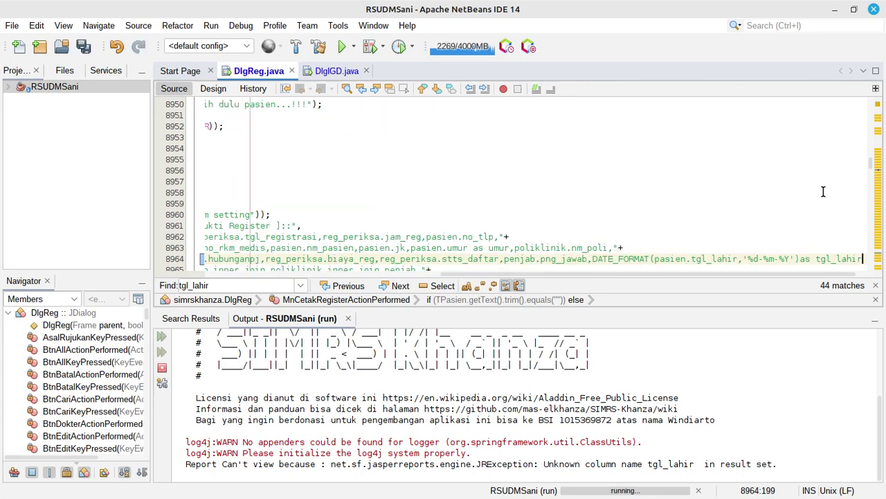
{"action": "left_click", "coordinate": [83, 47]}
{"action": "left_click", "coordinate": [341, 46]}
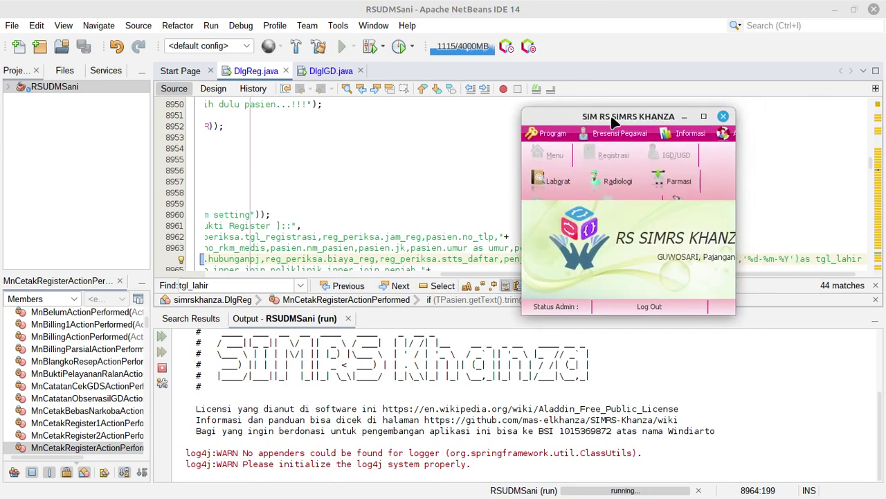
Maximize the SIMRS Khanza window and log in
{"action": "left_click", "coordinate": [704, 115]}
{"action": "left_click", "coordinate": [513, 49]}
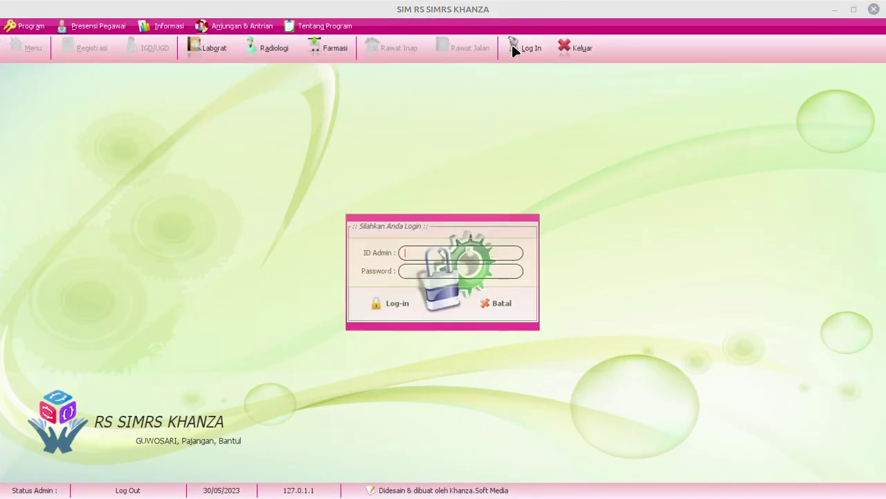
{"action": "type", "text": "server"}
{"action": "key", "text": "Return"}
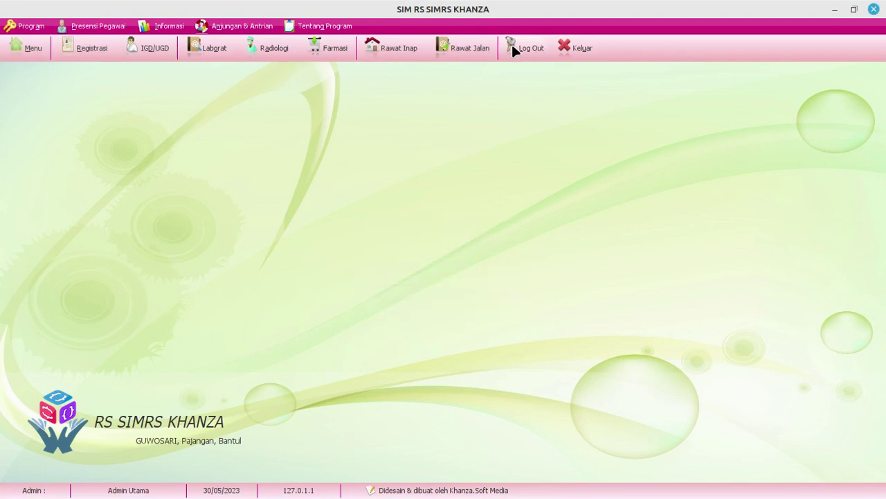
List Registrasi entries from 30-05-2021 and print the first row's Bukti Register slip
{"action": "left_click", "coordinate": [92, 47]}
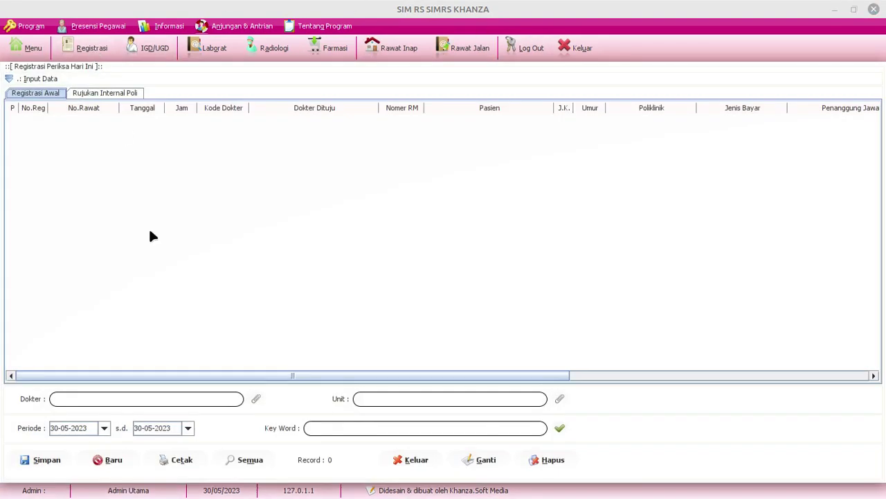
{"action": "left_click", "coordinate": [104, 428]}
{"action": "double_click", "coordinate": [219, 244]}
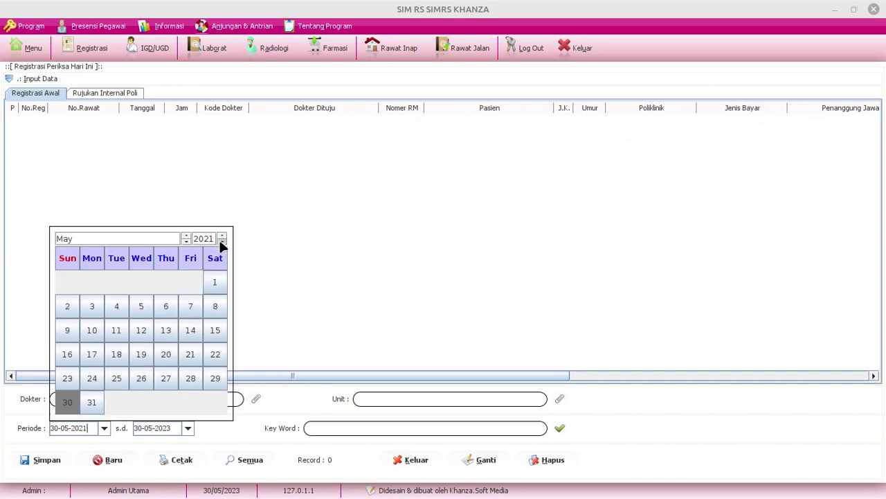
{"action": "left_click", "coordinate": [530, 403]}
{"action": "left_click", "coordinate": [557, 428]}
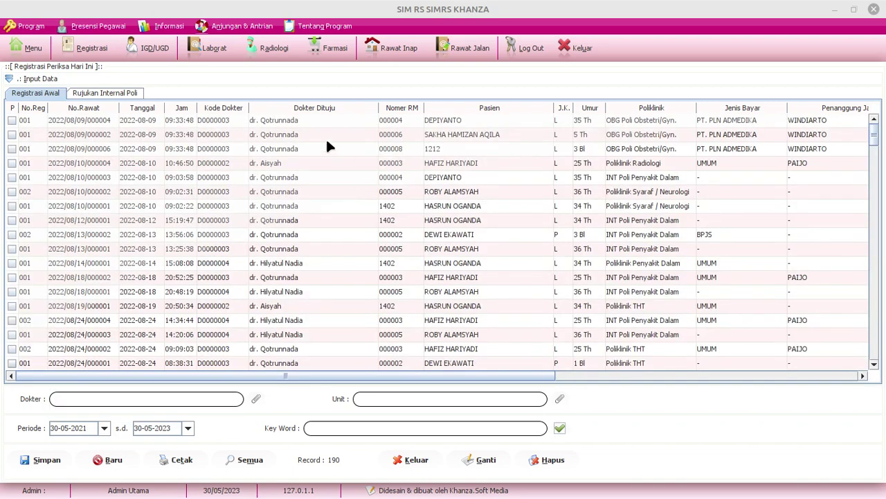
{"action": "left_click", "coordinate": [319, 119]}
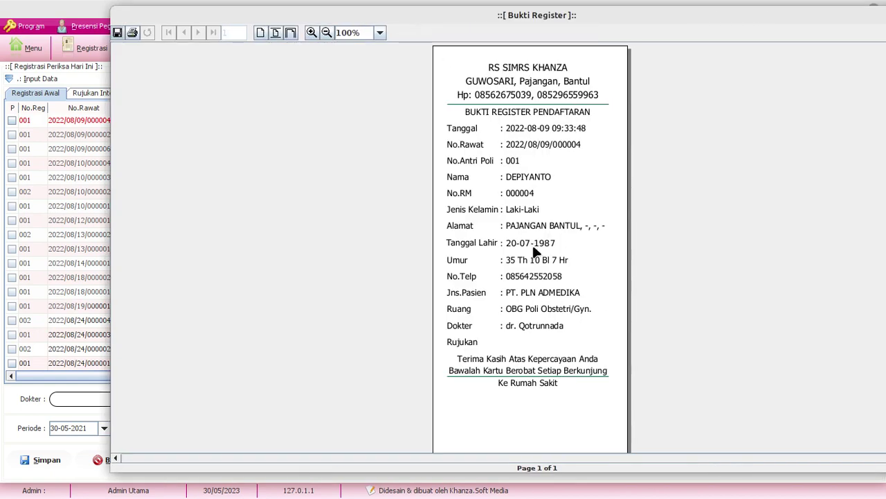
Close the printed slip and open the IGD/UGD registration list
{"action": "left_click_drag", "start_coordinate": [734, 15], "coordinate": [643, 10]}
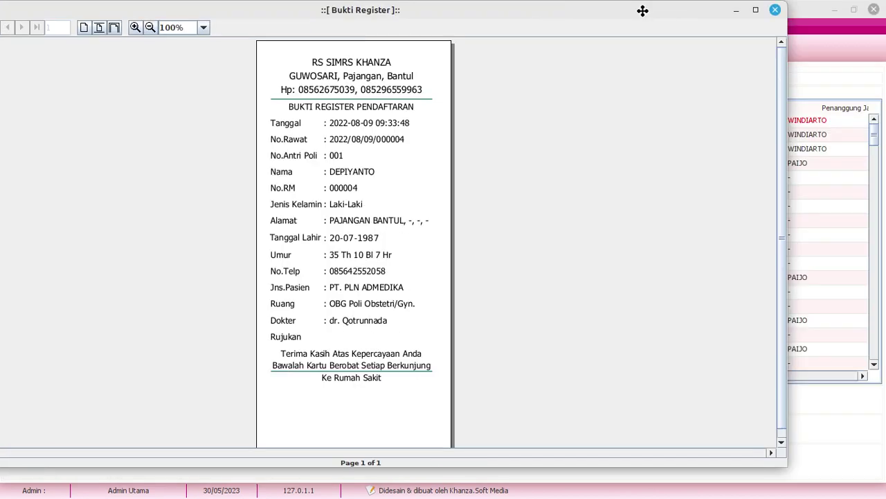
{"action": "left_click", "coordinate": [772, 10]}
{"action": "left_click", "coordinate": [159, 52]}
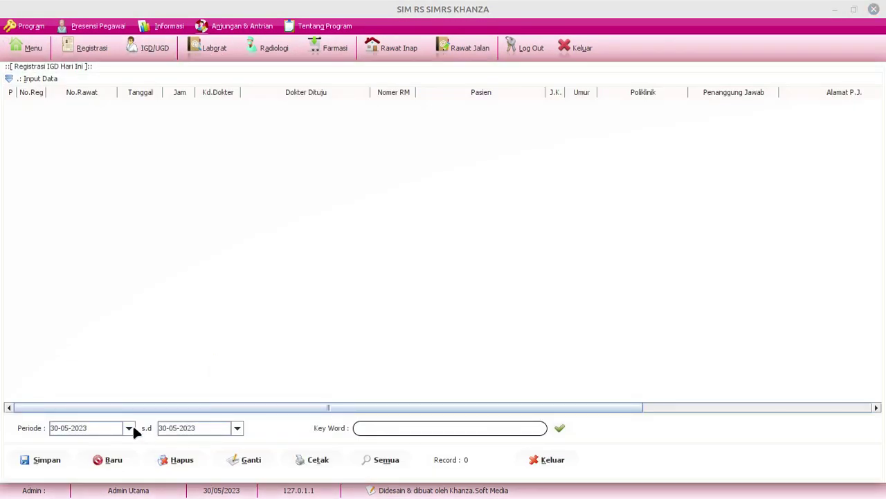
Set the Periode start date to 30-05-2021 and list the IGD registrations
{"action": "left_click", "coordinate": [129, 427]}
{"action": "left_click", "coordinate": [221, 241]}
{"action": "left_click", "coordinate": [222, 241]}
{"action": "left_click", "coordinate": [525, 447]}
{"action": "left_click", "coordinate": [557, 428]}
{"action": "right_click", "coordinate": [287, 106]}
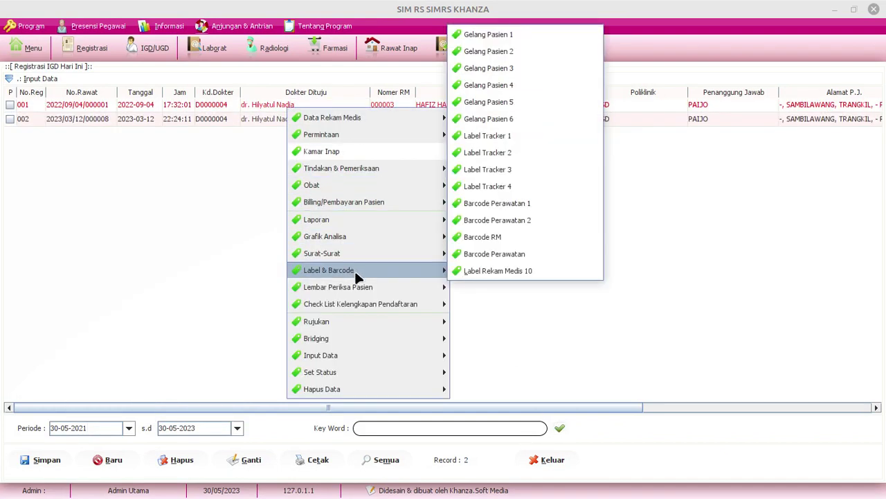
{"action": "mouse_move", "coordinate": [365, 309]}
{"action": "mouse_move", "coordinate": [368, 326]}
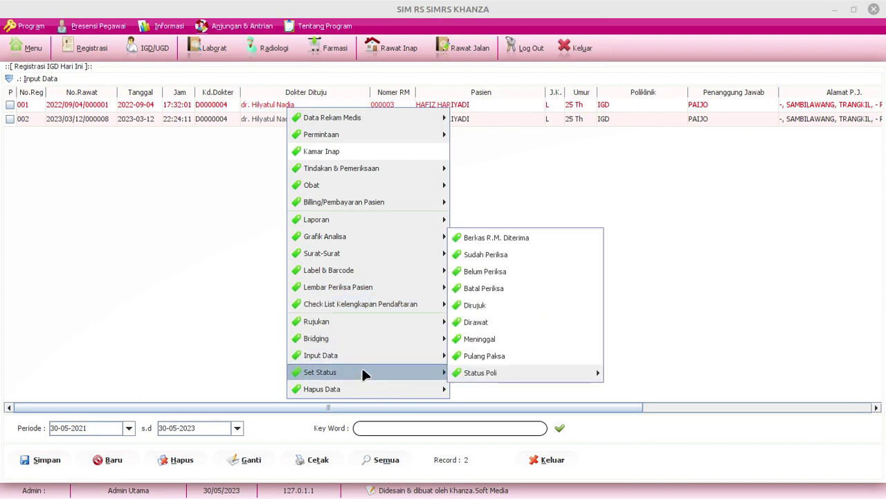
{"action": "mouse_move", "coordinate": [365, 357]}
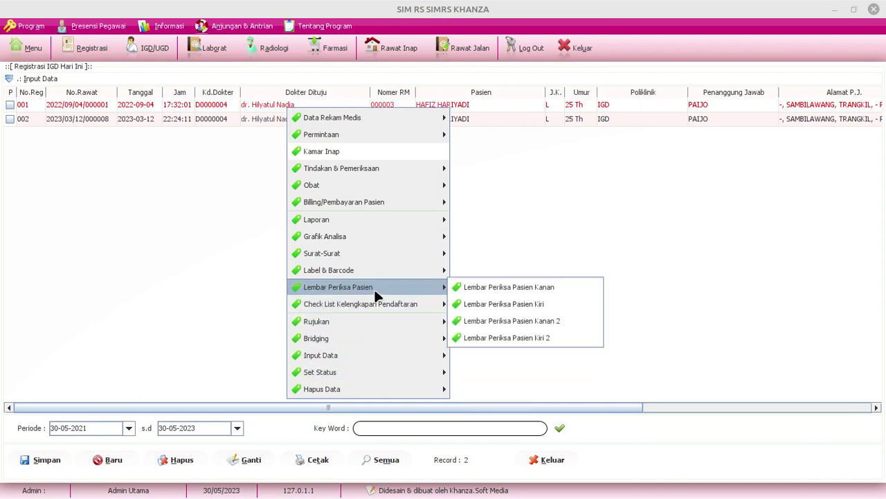
{"action": "mouse_move", "coordinate": [380, 256]}
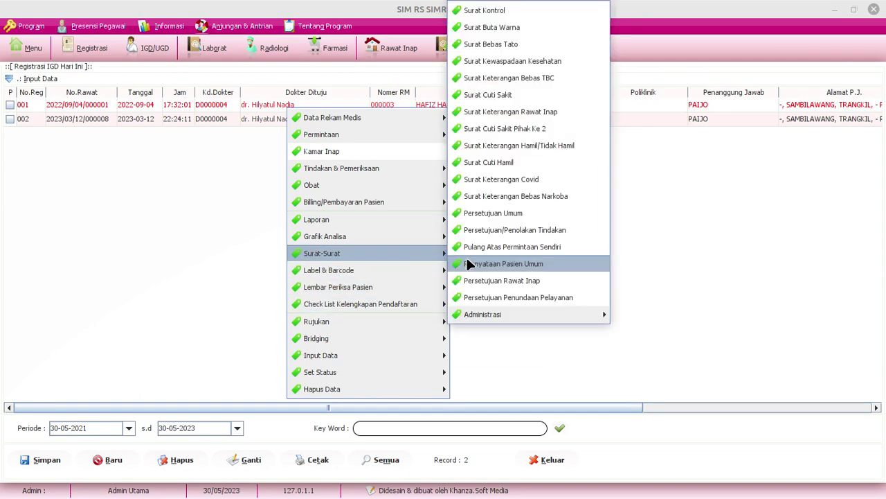
{"action": "mouse_move", "coordinate": [510, 308]}
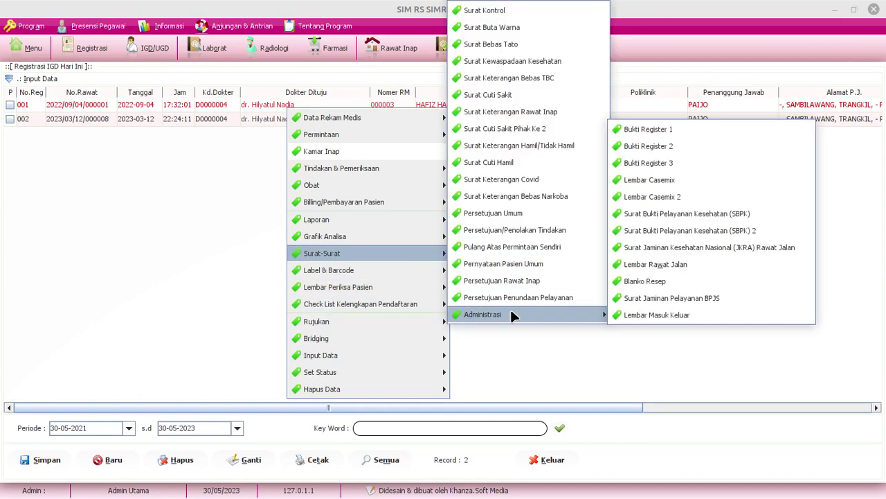
{"action": "left_click", "coordinate": [662, 130]}
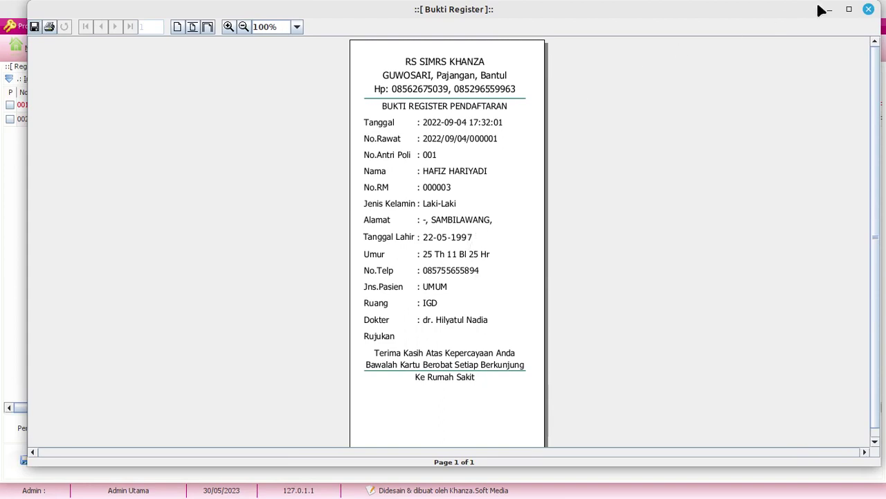
{"action": "left_click", "coordinate": [868, 9]}
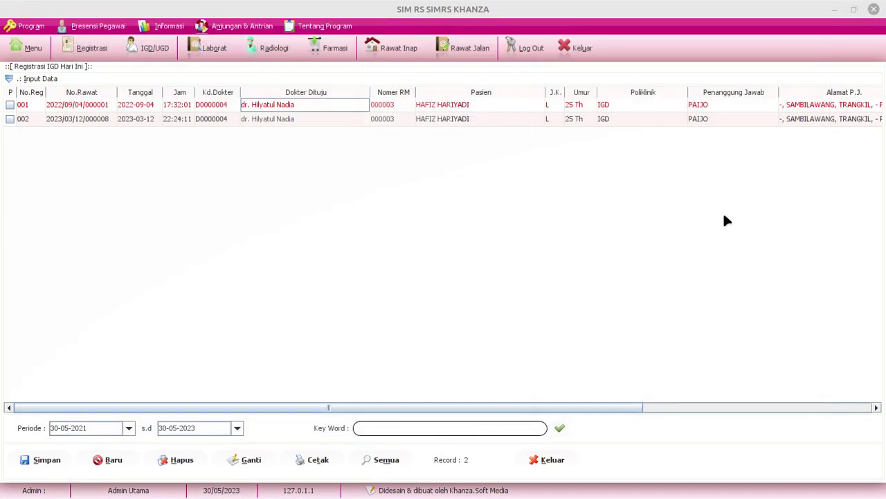
{"action": "left_click", "coordinate": [552, 460]}
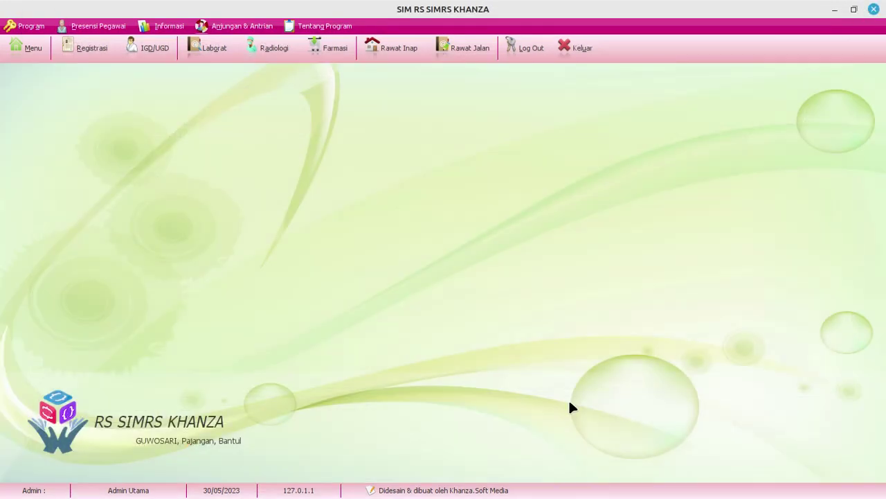
Exit SIMRS Khanza and, in phpMyAdmin, filter msani's first table page by 'sep'
{"action": "left_click", "coordinate": [578, 50]}
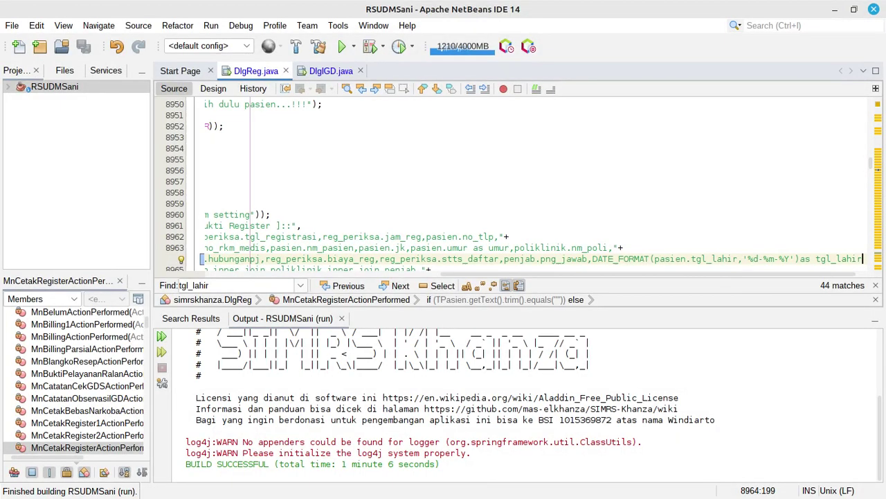
{"action": "key", "text": "alt+Tab"}
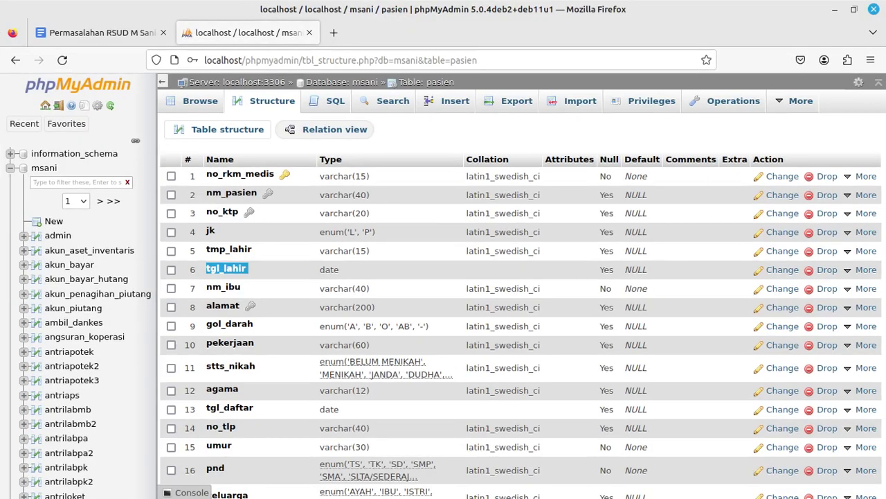
{"action": "left_click", "coordinate": [339, 84]}
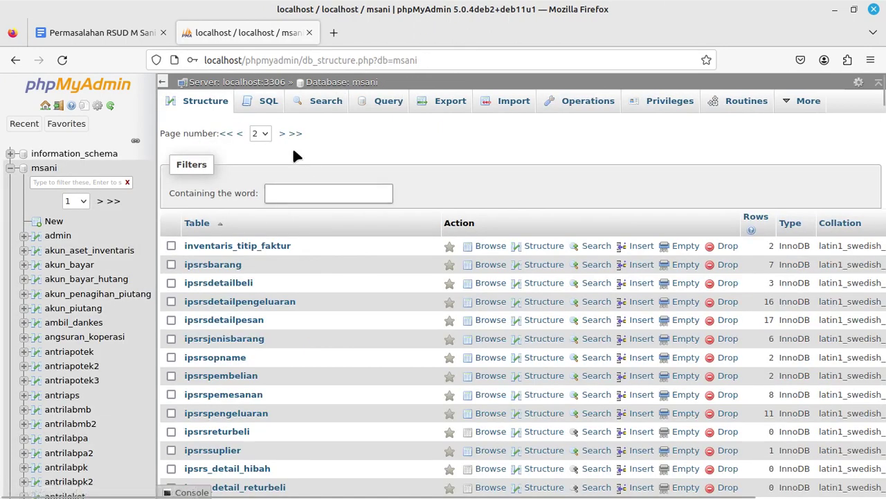
{"action": "left_click", "coordinate": [260, 133]}
{"action": "left_click", "coordinate": [260, 150]}
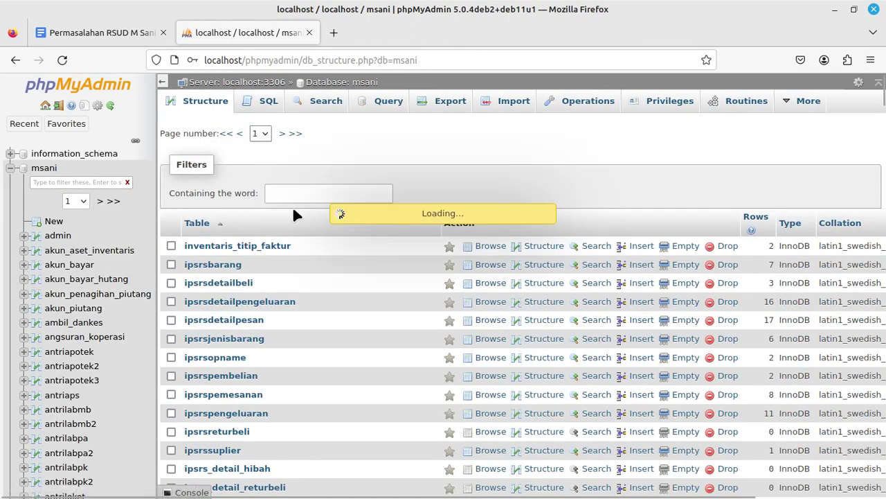
{"action": "left_click", "coordinate": [298, 193]}
{"action": "type", "text": "se"}
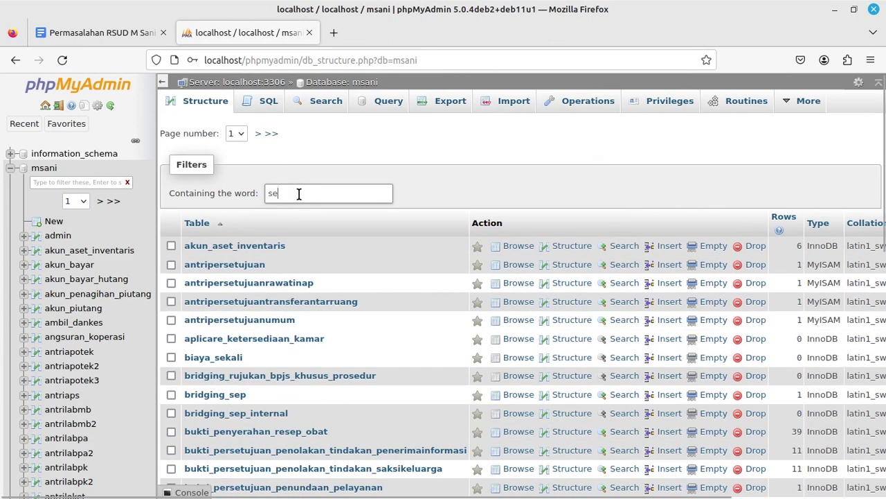
{"action": "type", "text": "p"}
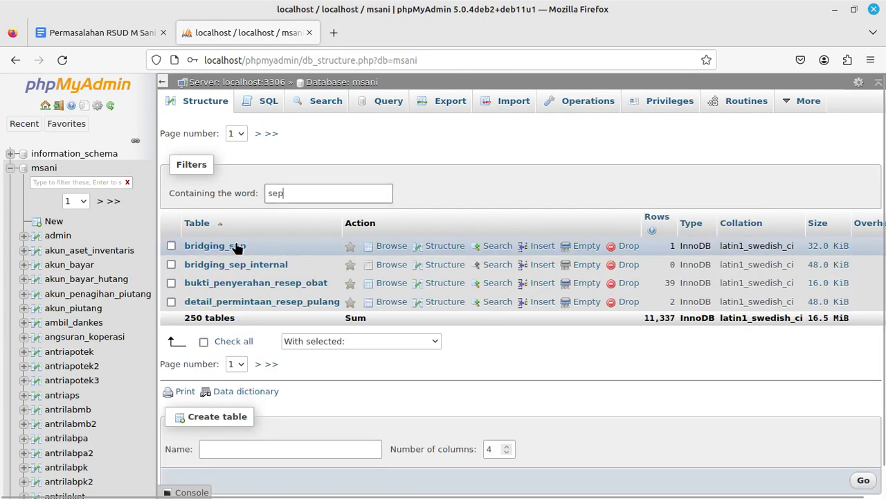
Open the bridging_sep structure and select the no_rawat and nmppkrujukan column names
{"action": "left_click", "coordinate": [223, 247]}
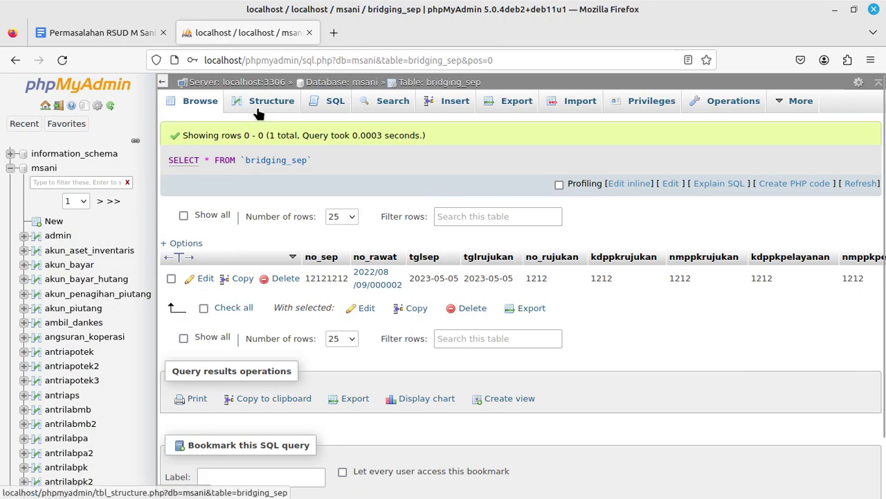
{"action": "left_click", "coordinate": [259, 105]}
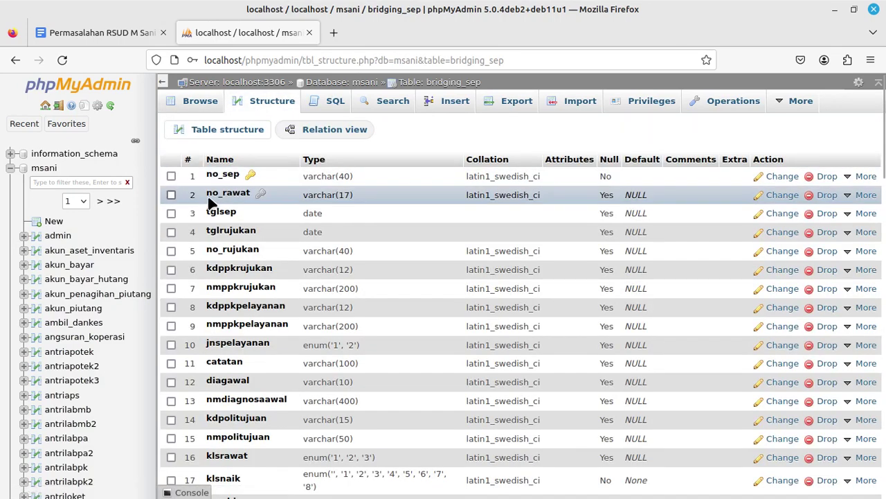
{"action": "left_click_drag", "start_coordinate": [207, 195], "coordinate": [253, 198]}
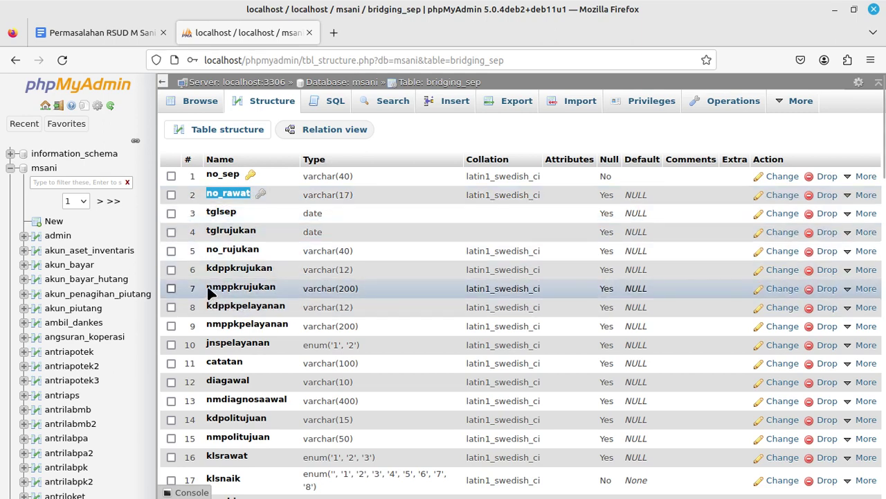
{"action": "left_click_drag", "start_coordinate": [209, 293], "coordinate": [275, 294]}
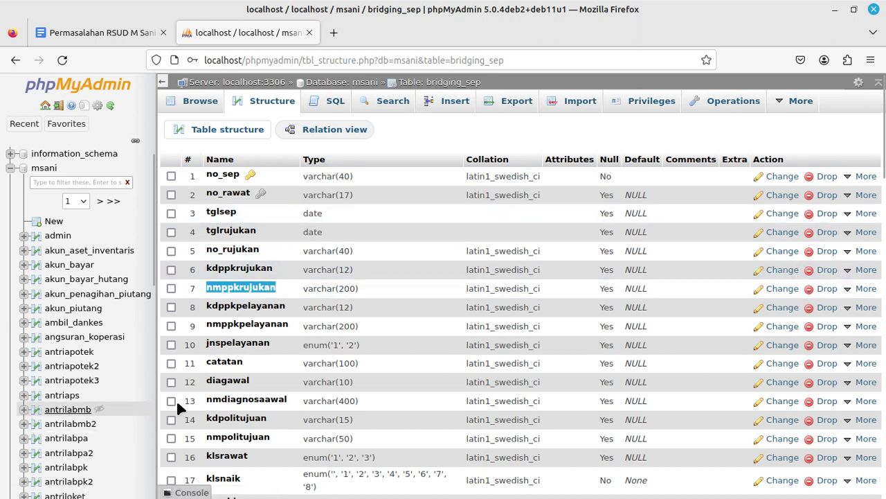
In DlgReg.java, add a new line after the logo param.put and type param.put("rujukan",
{"action": "key", "text": "alt+Tab"}
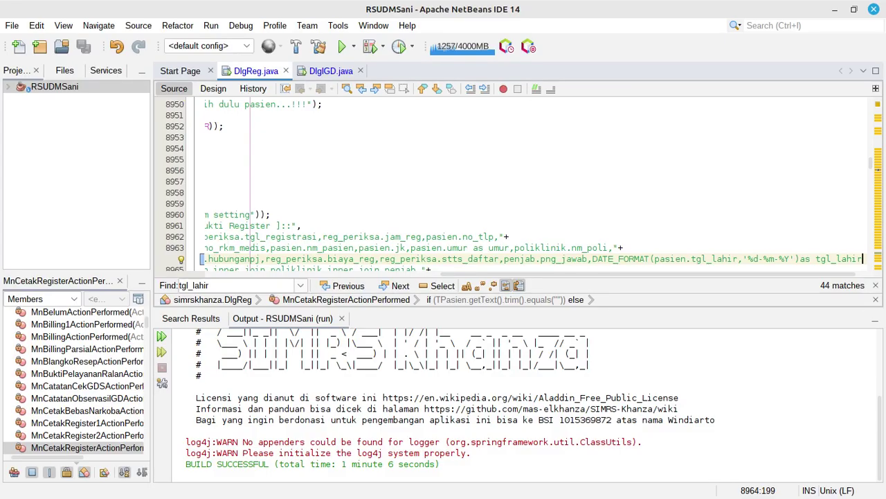
{"action": "scroll", "coordinate": [463, 152], "scroll_direction": "down", "scroll_amount": 2}
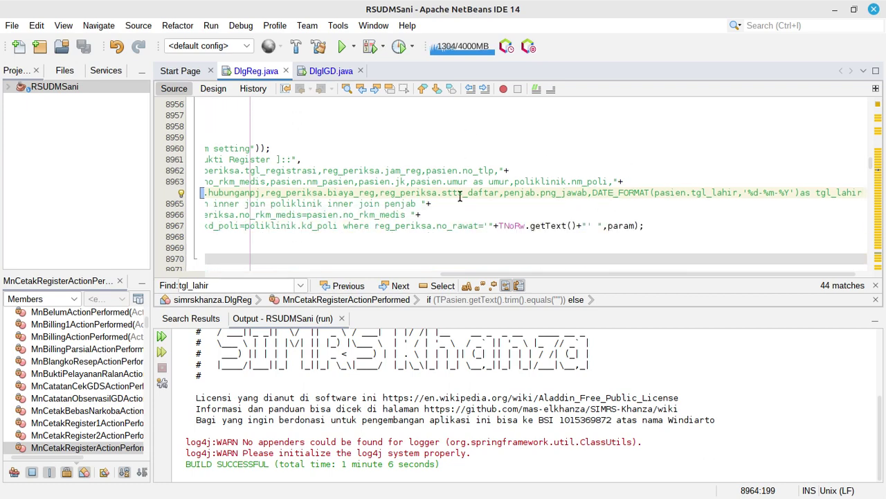
{"action": "left_click", "coordinate": [447, 274]}
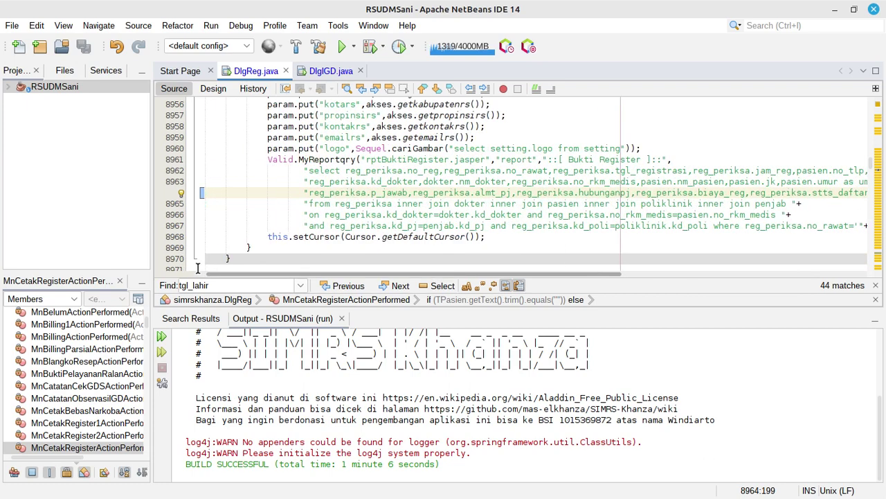
{"action": "left_click", "coordinate": [377, 215]}
{"action": "scroll", "coordinate": [555, 210], "scroll_direction": "up", "scroll_amount": 1}
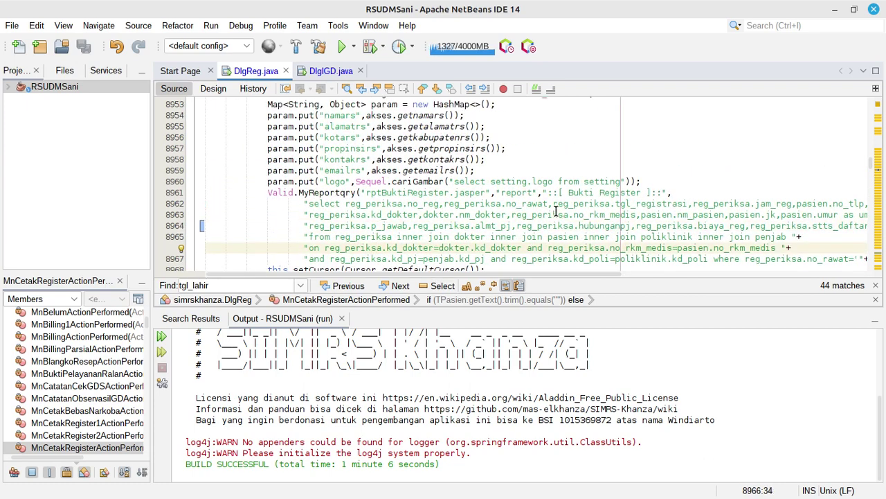
{"action": "scroll", "coordinate": [555, 211], "scroll_direction": "down", "scroll_amount": 1}
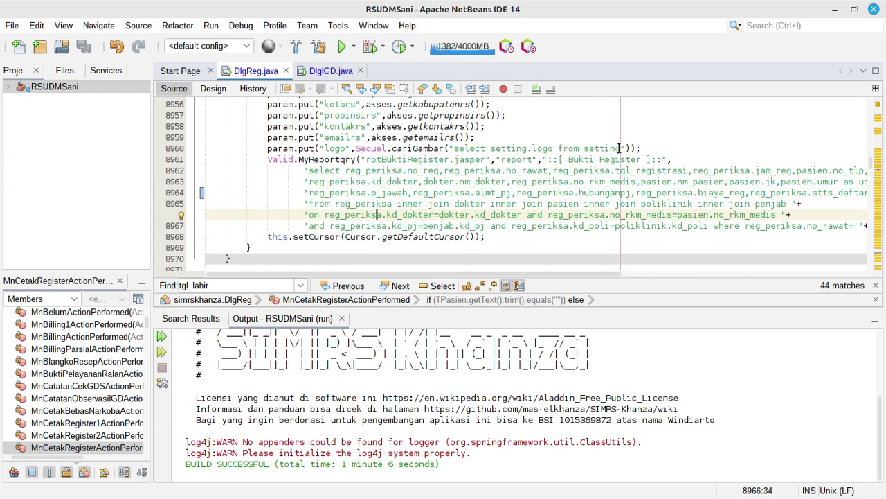
{"action": "left_click", "coordinate": [653, 146]}
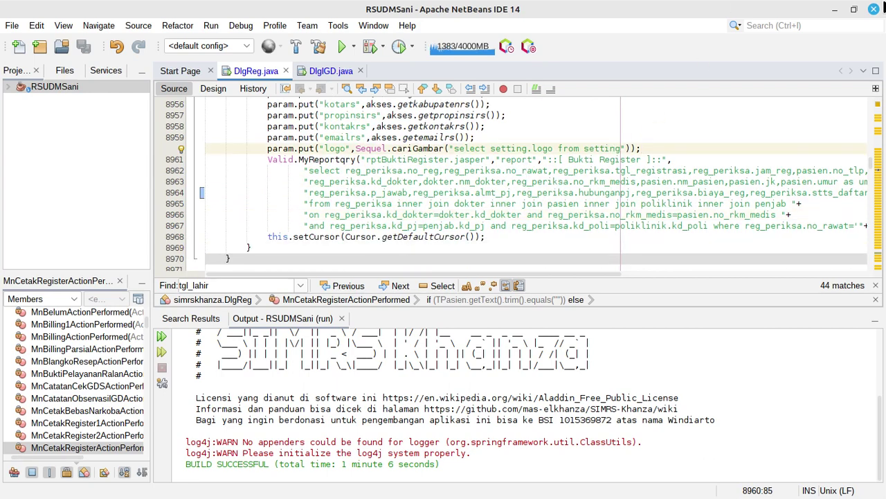
{"action": "key", "text": "Return"}
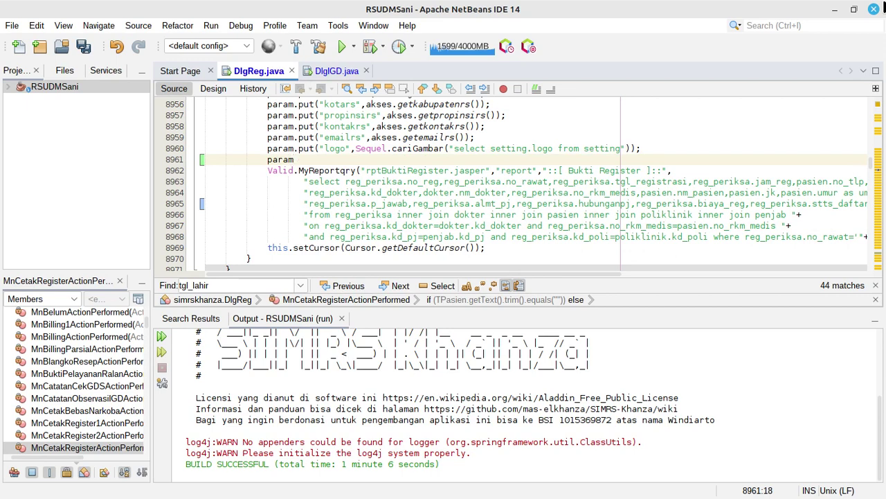
{"action": "type", "text": "param.put("}
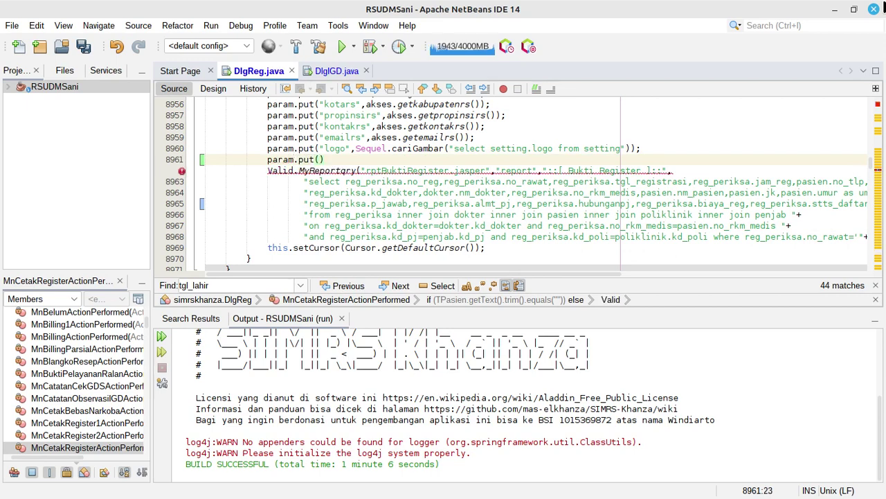
{"action": "type", "text": "\"r"}
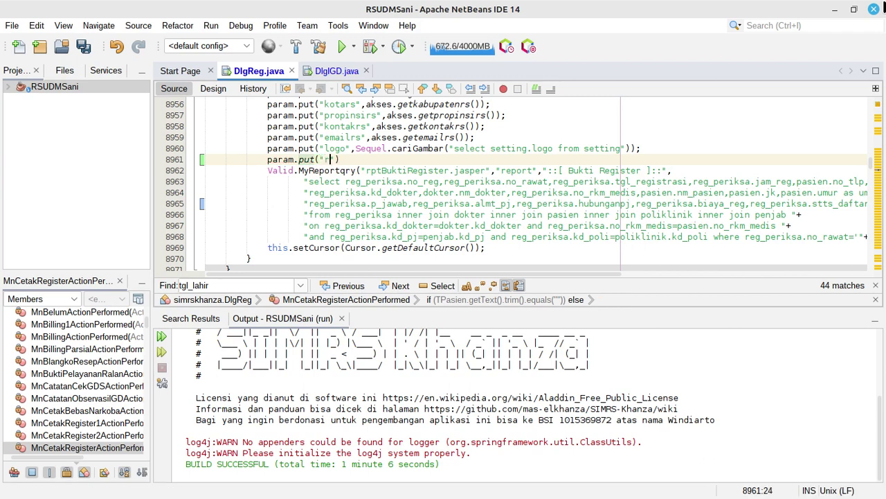
{"action": "type", "text": "uju"}
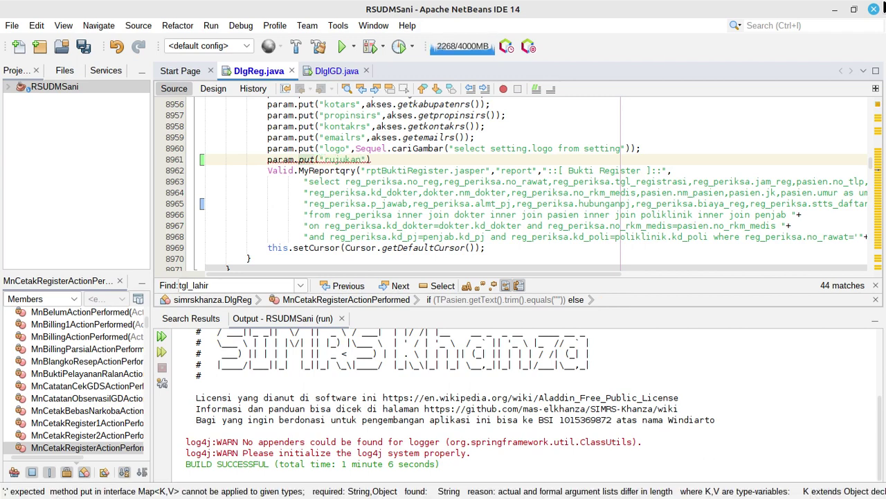
{"action": "type", "text": "kan\","}
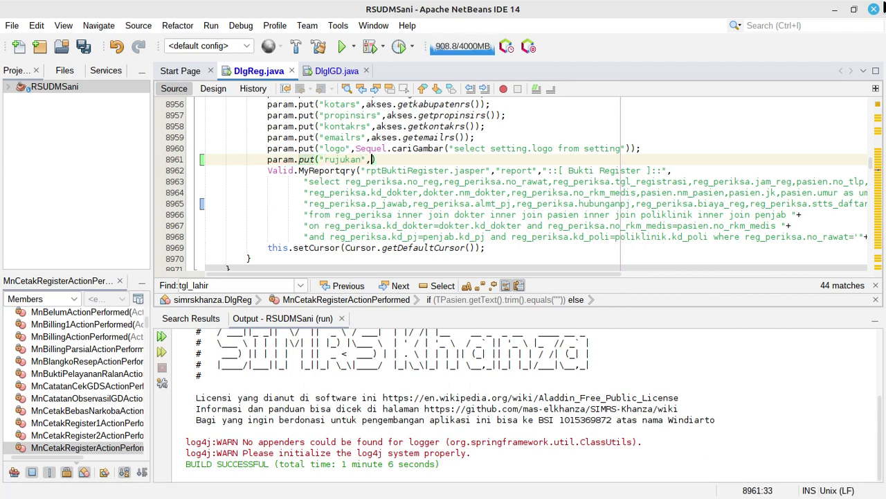